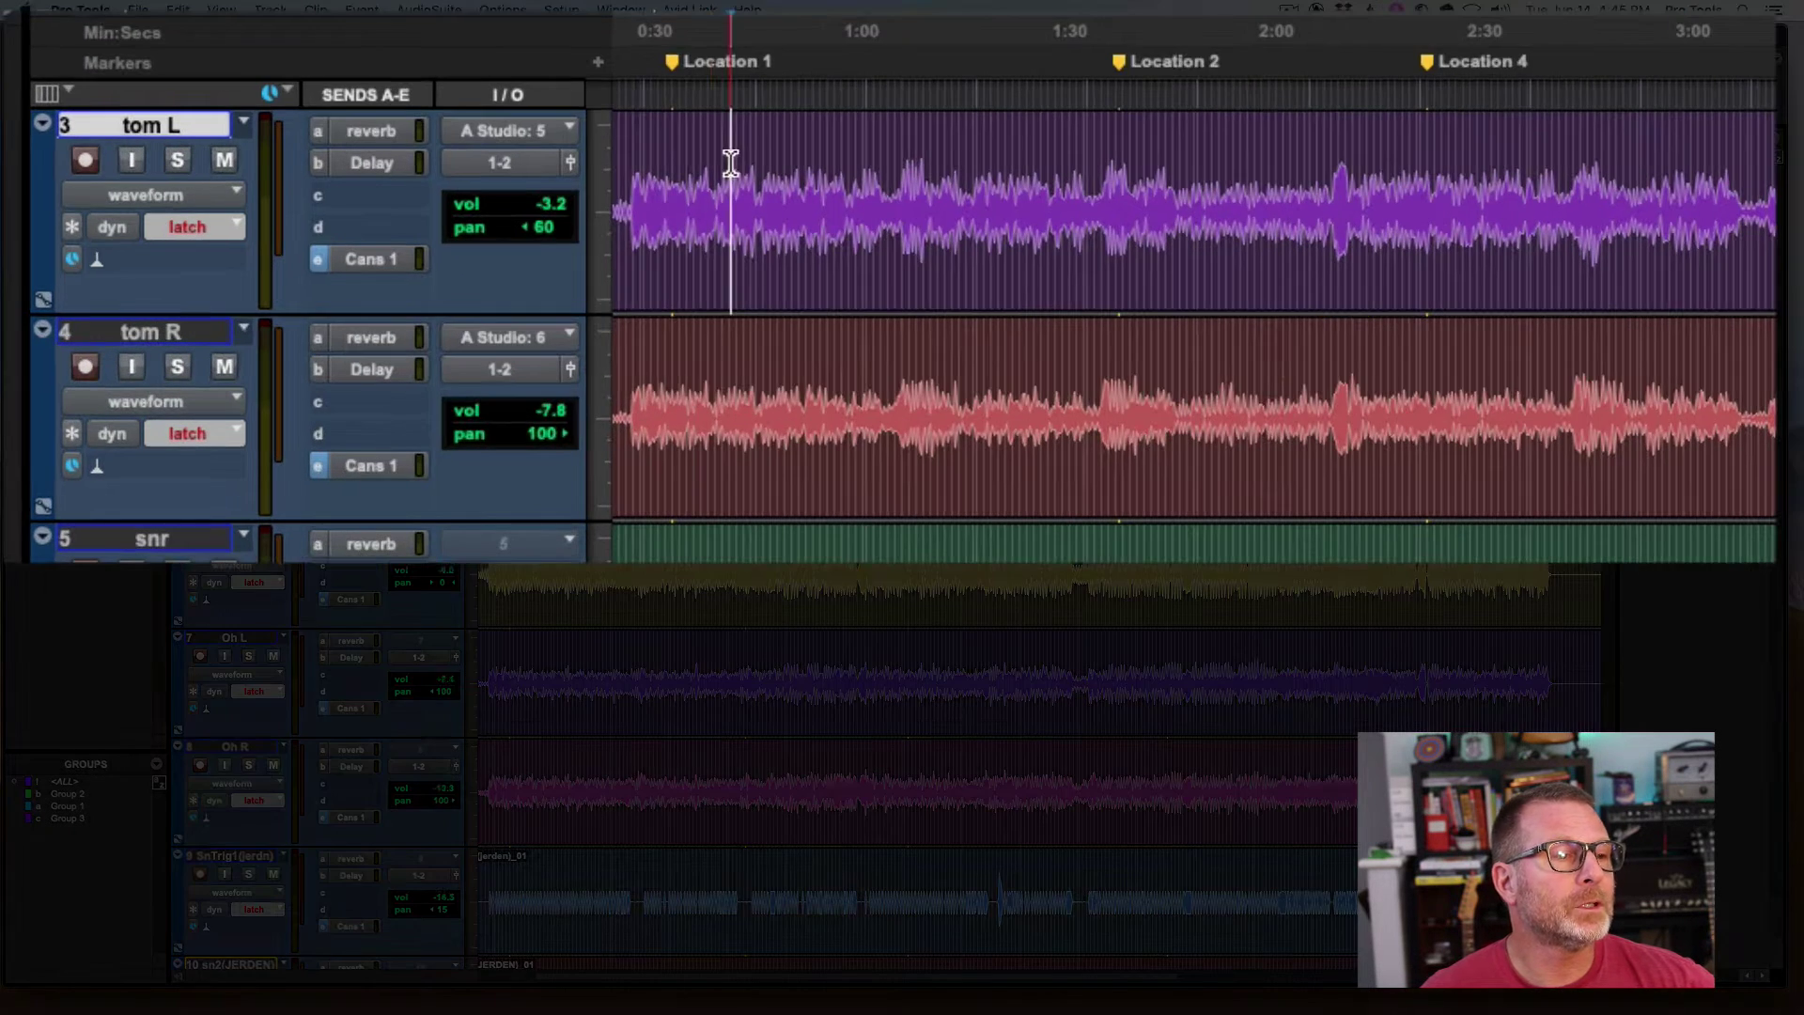
- Select tom L from about 0:39 to 2:23 and switch it to volume automation view
drag(520, 229, 810, 229)
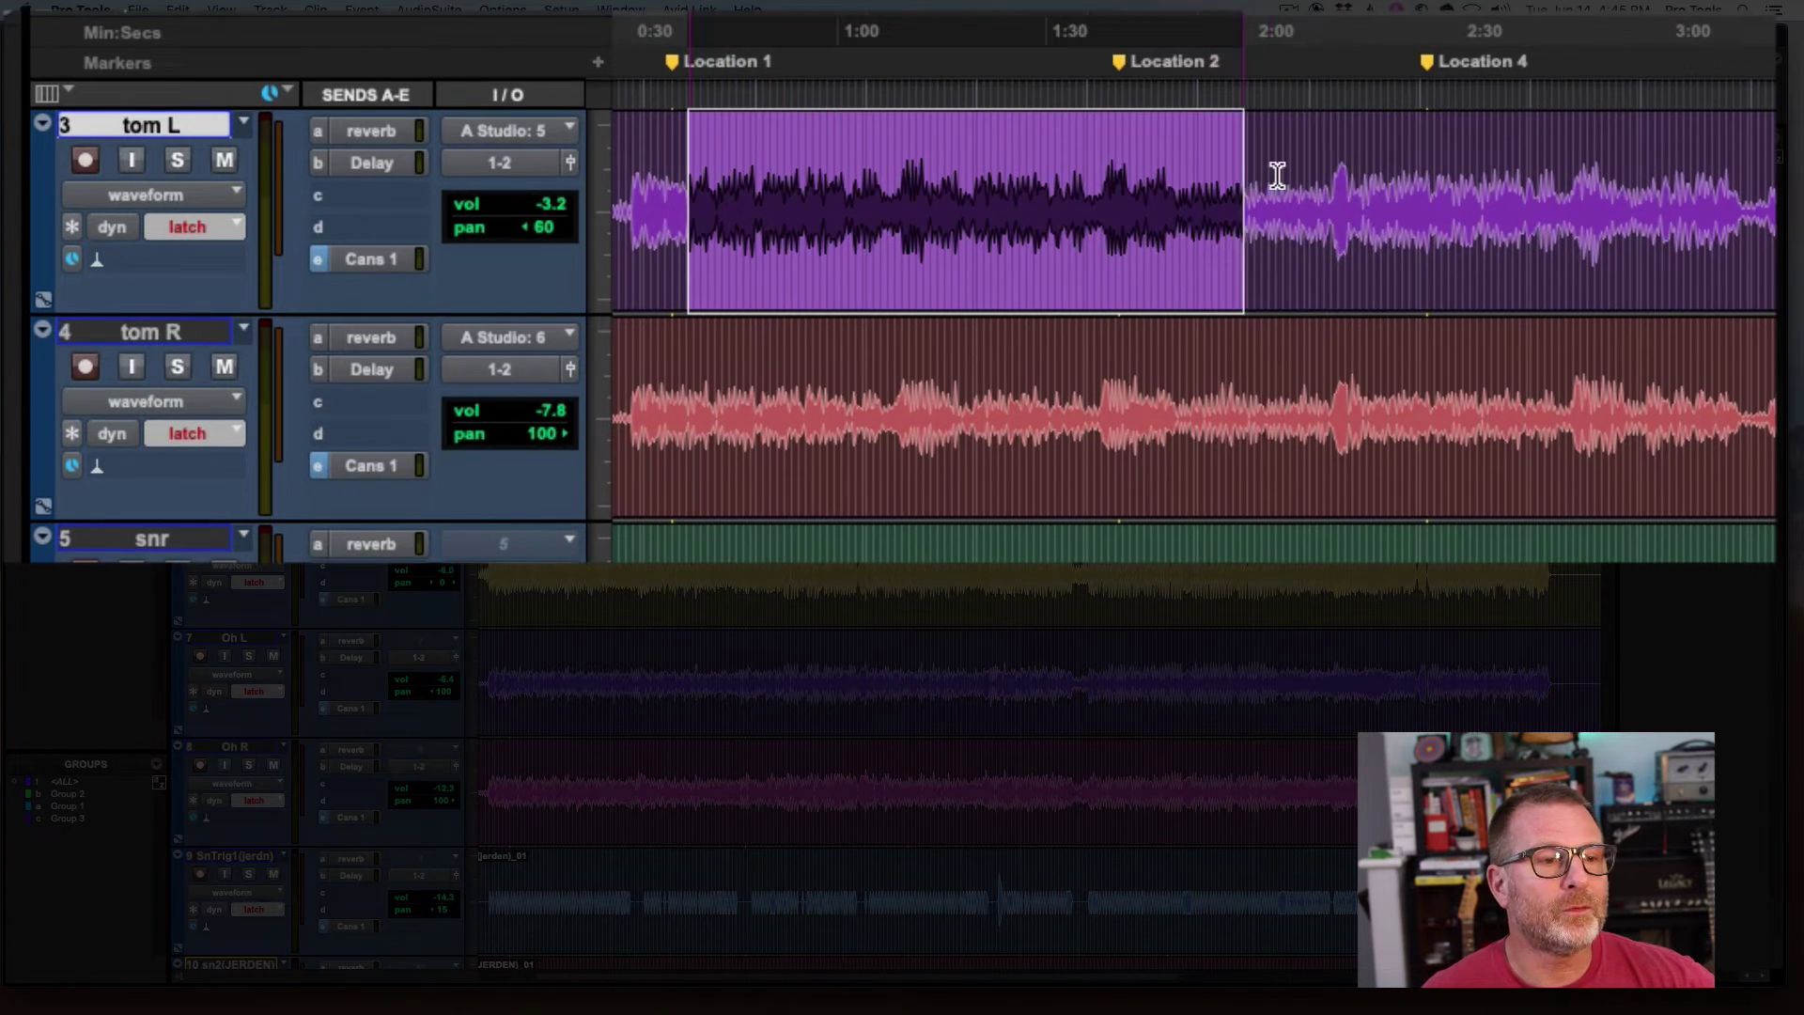
drag(1277, 176, 1421, 173)
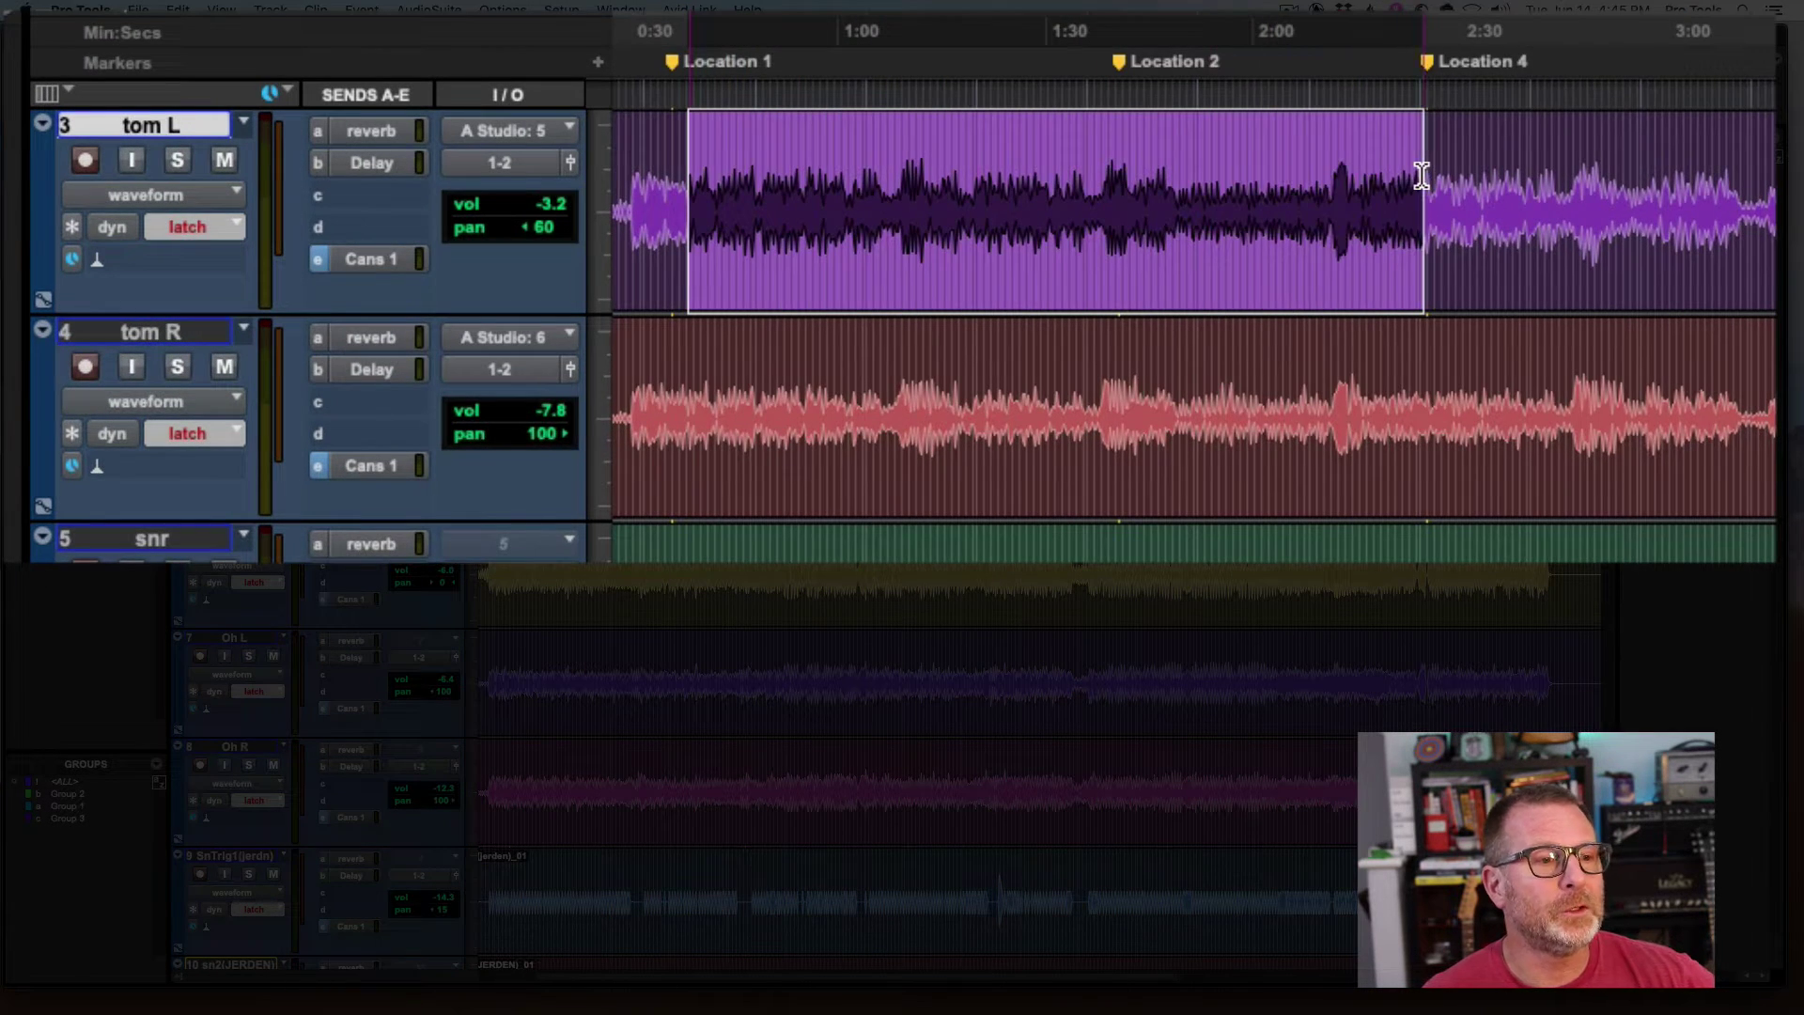
click(171, 197)
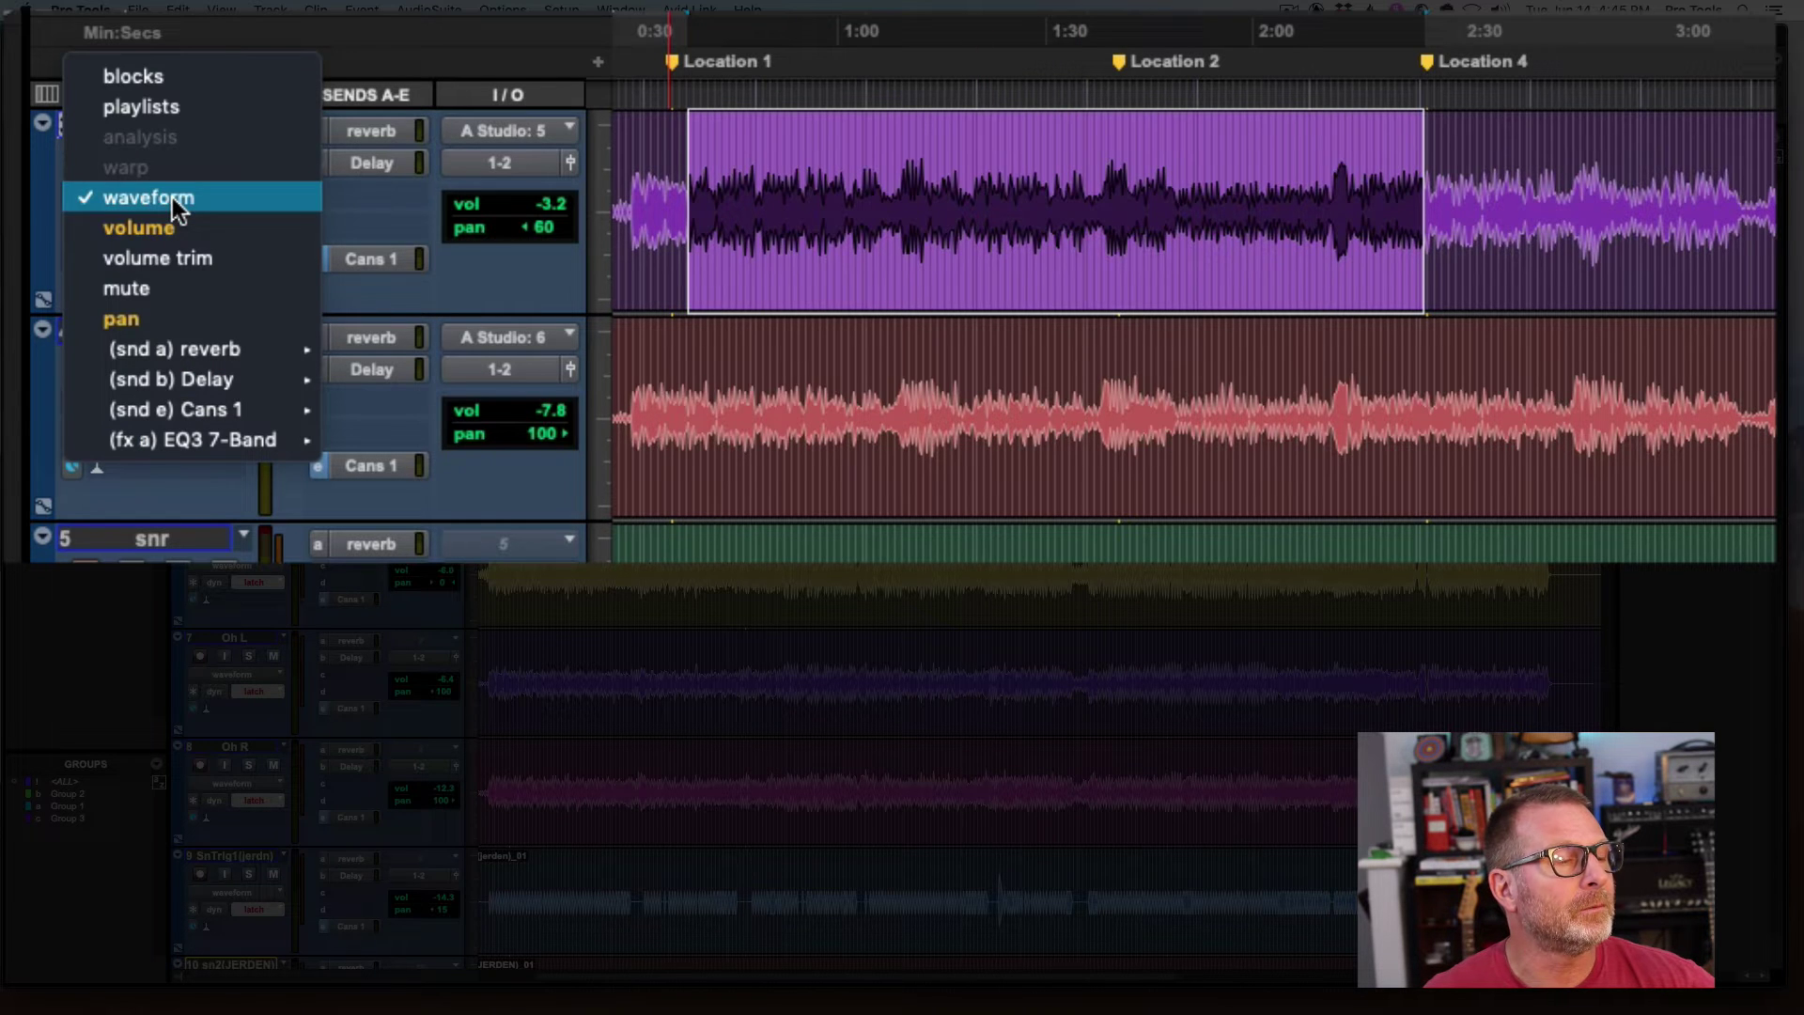
click(168, 226)
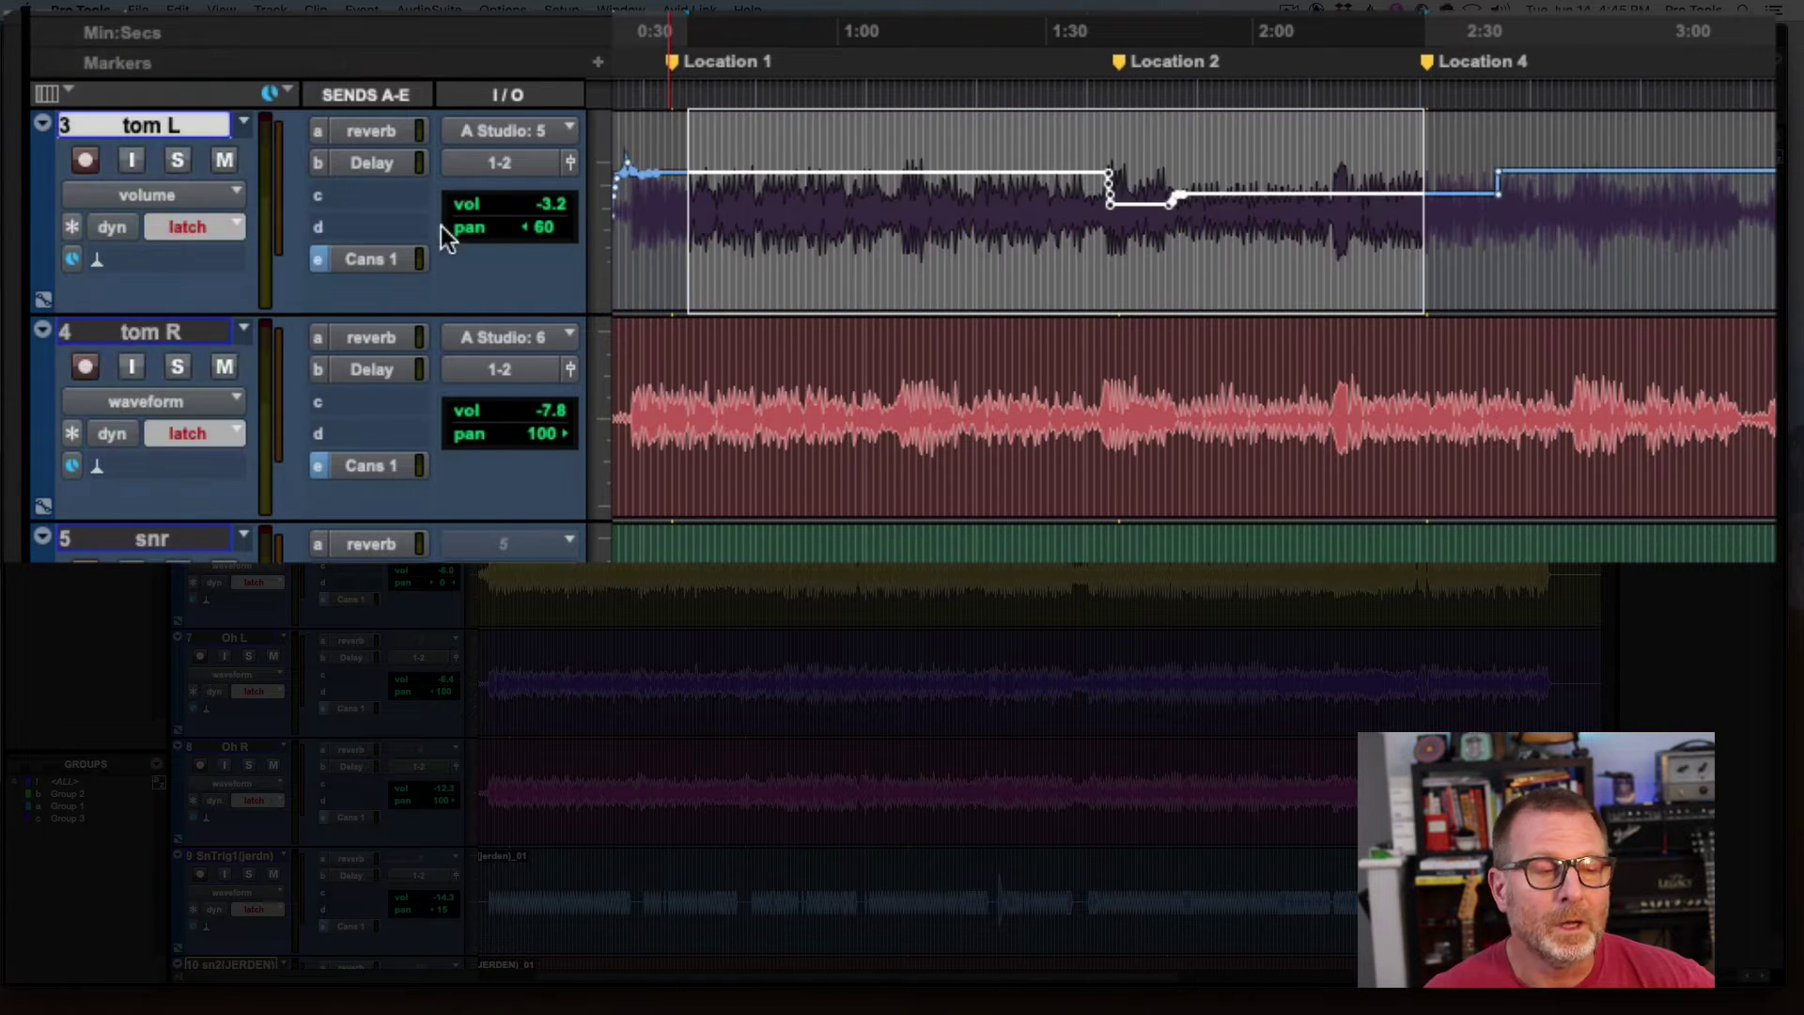
- Clear the selection, return tom L to waveform view, and reopen its list of automatable views
click(811, 193)
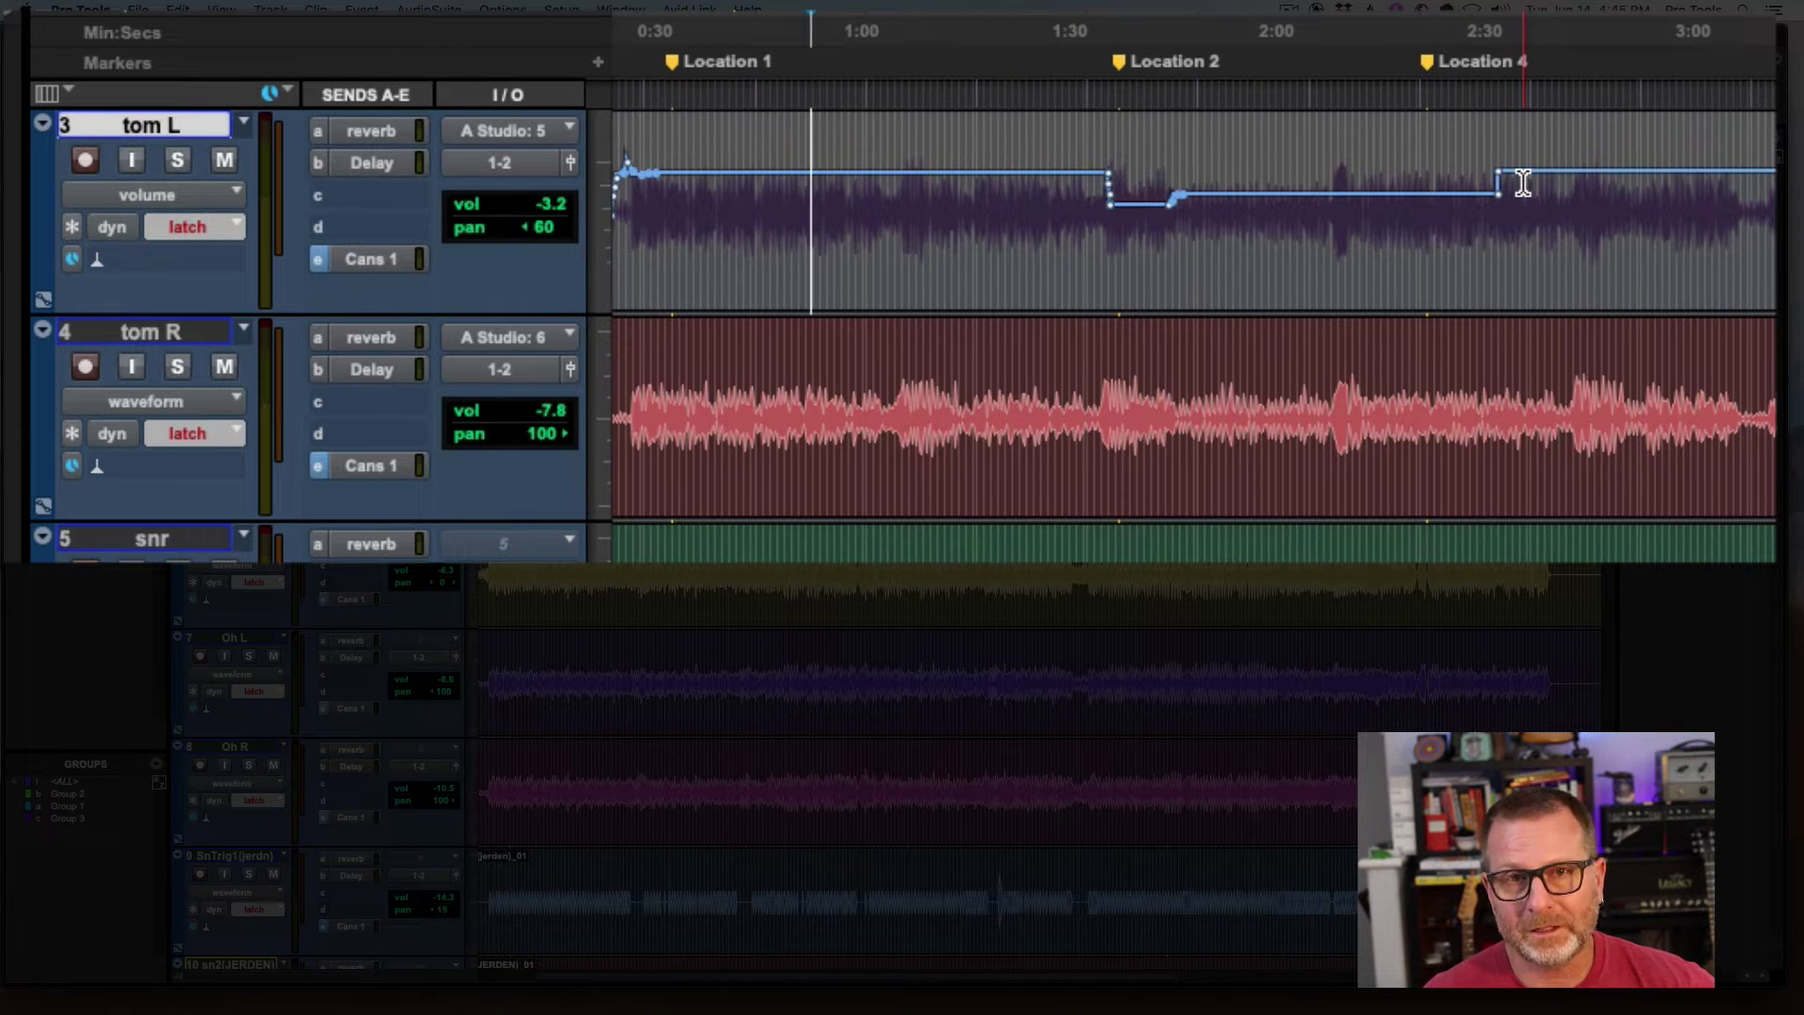
click(154, 195)
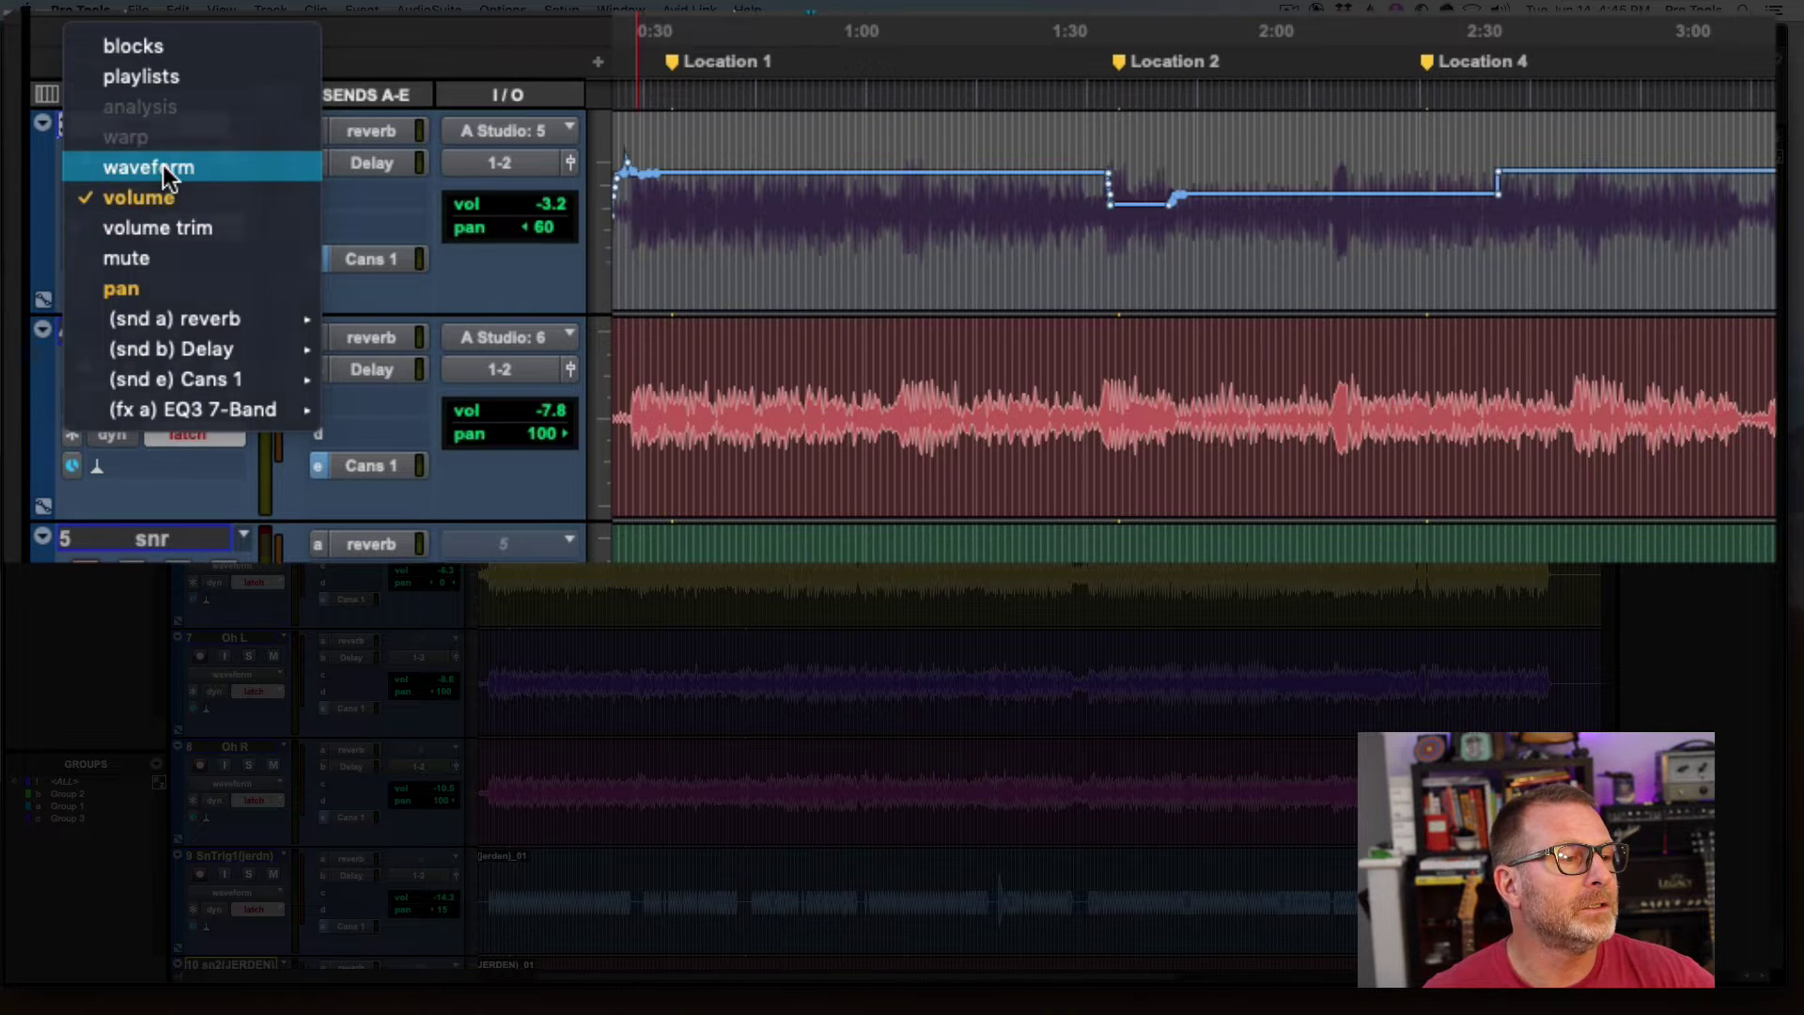
click(162, 167)
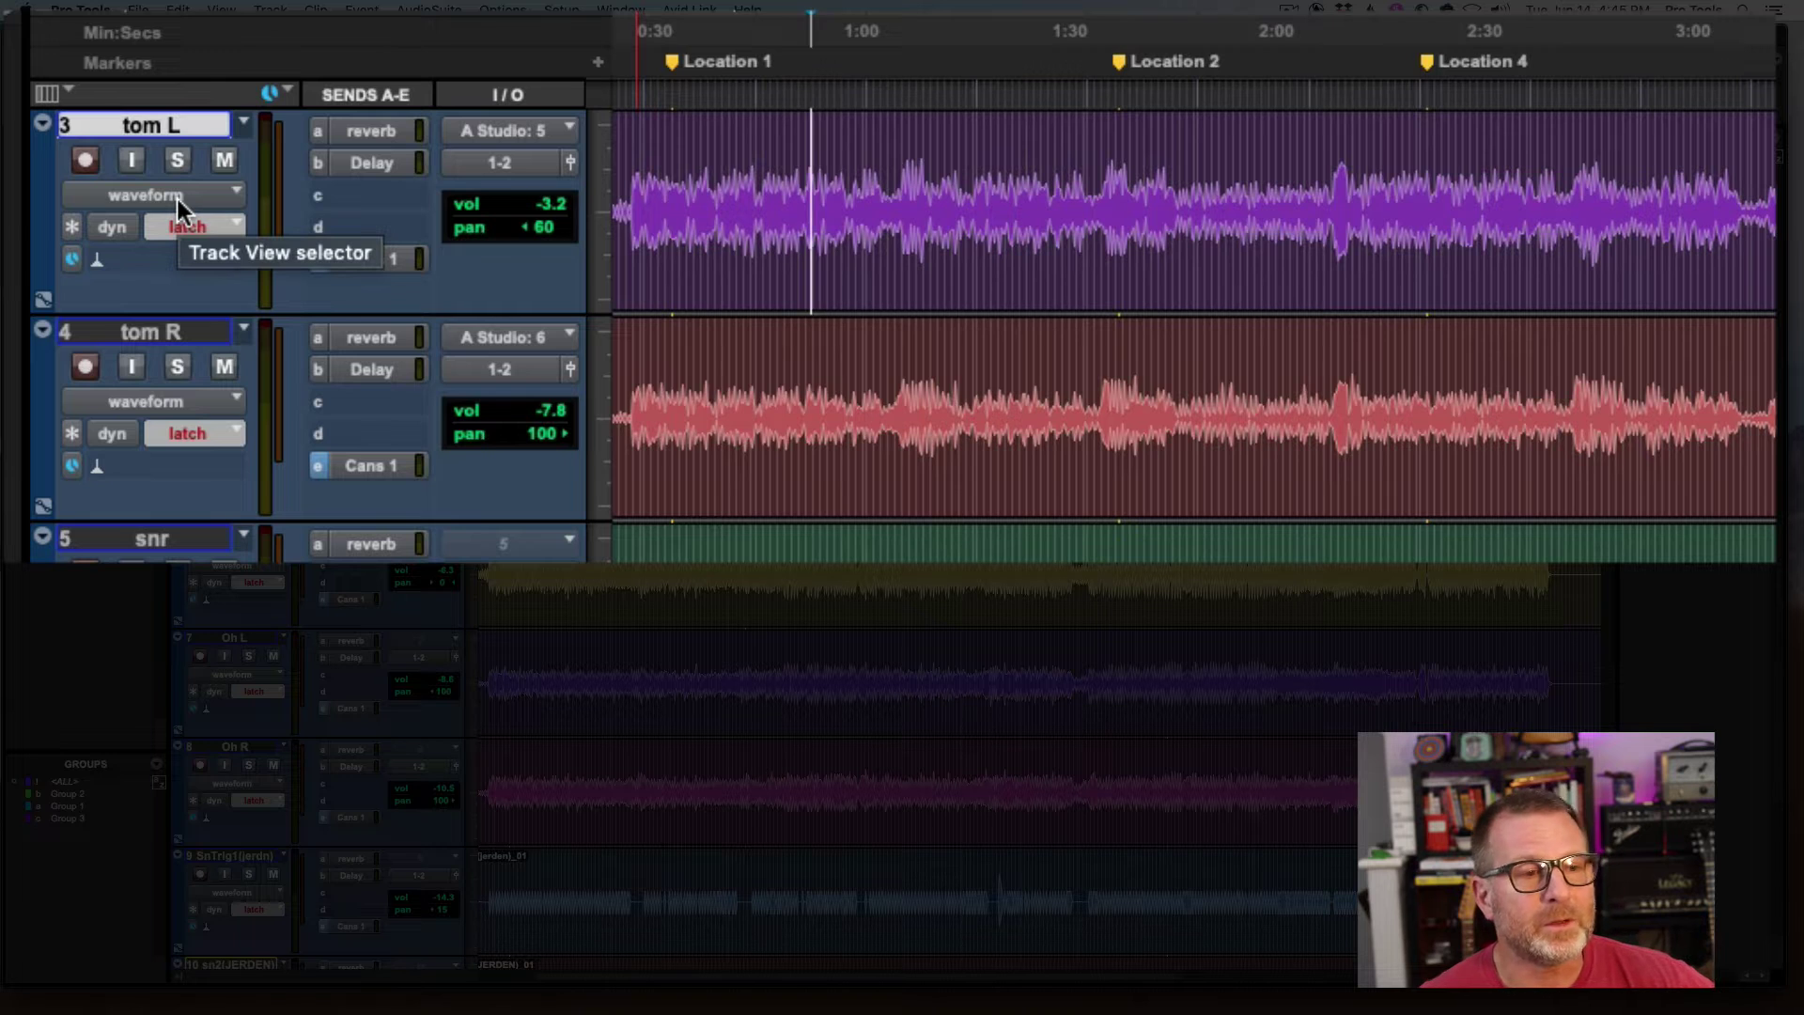
click(178, 199)
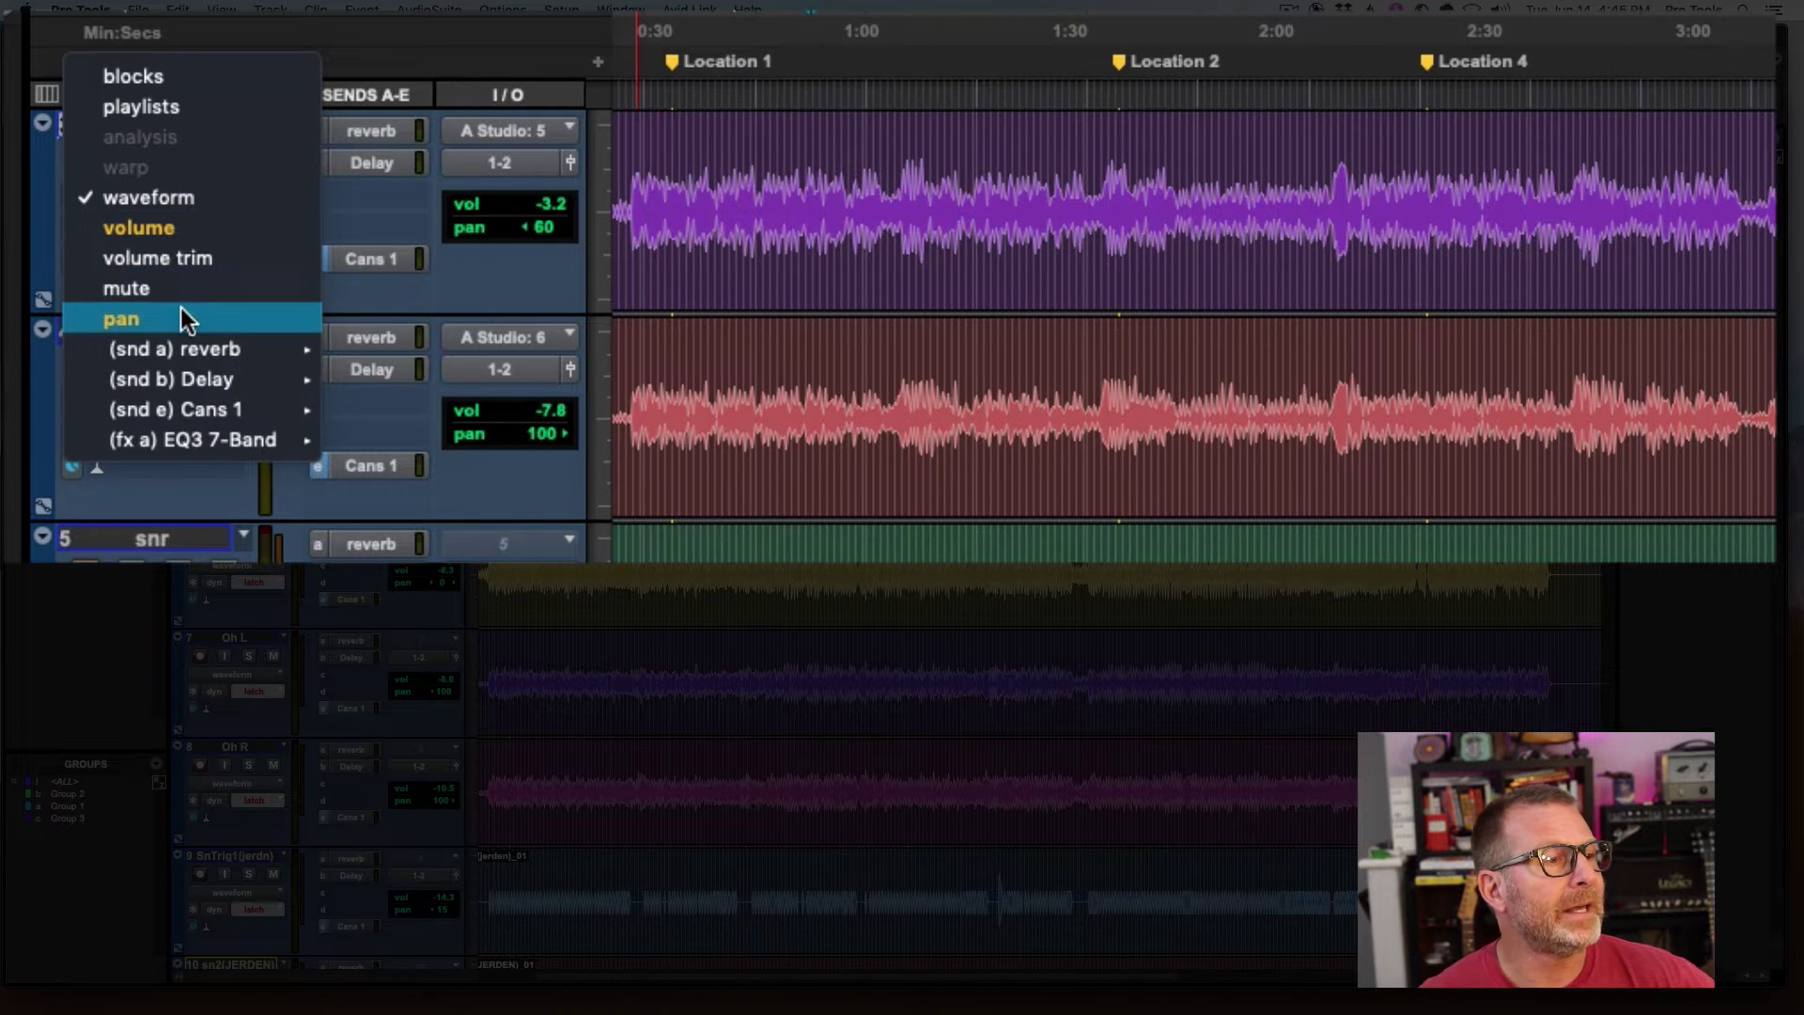
- Browse the sends and EQ3 7-Band submenus in tom L's view list, then close the list
mouse_move(195, 347)
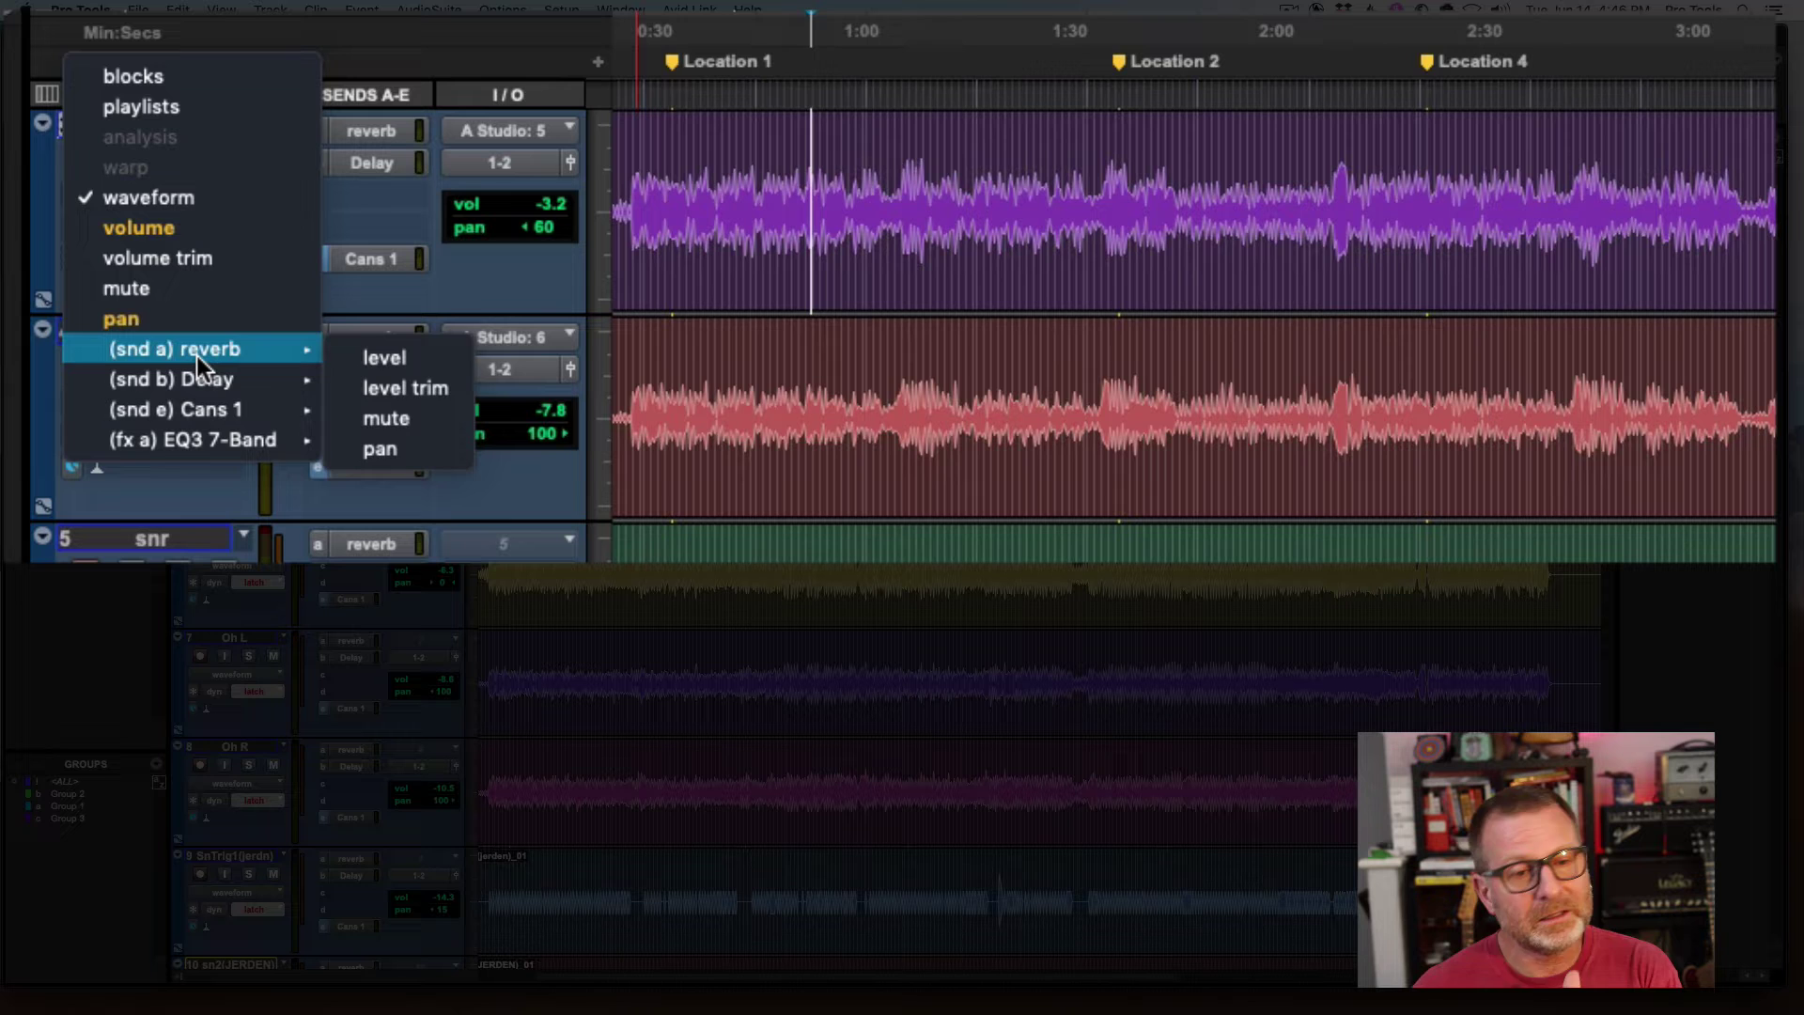
mouse_move(207, 438)
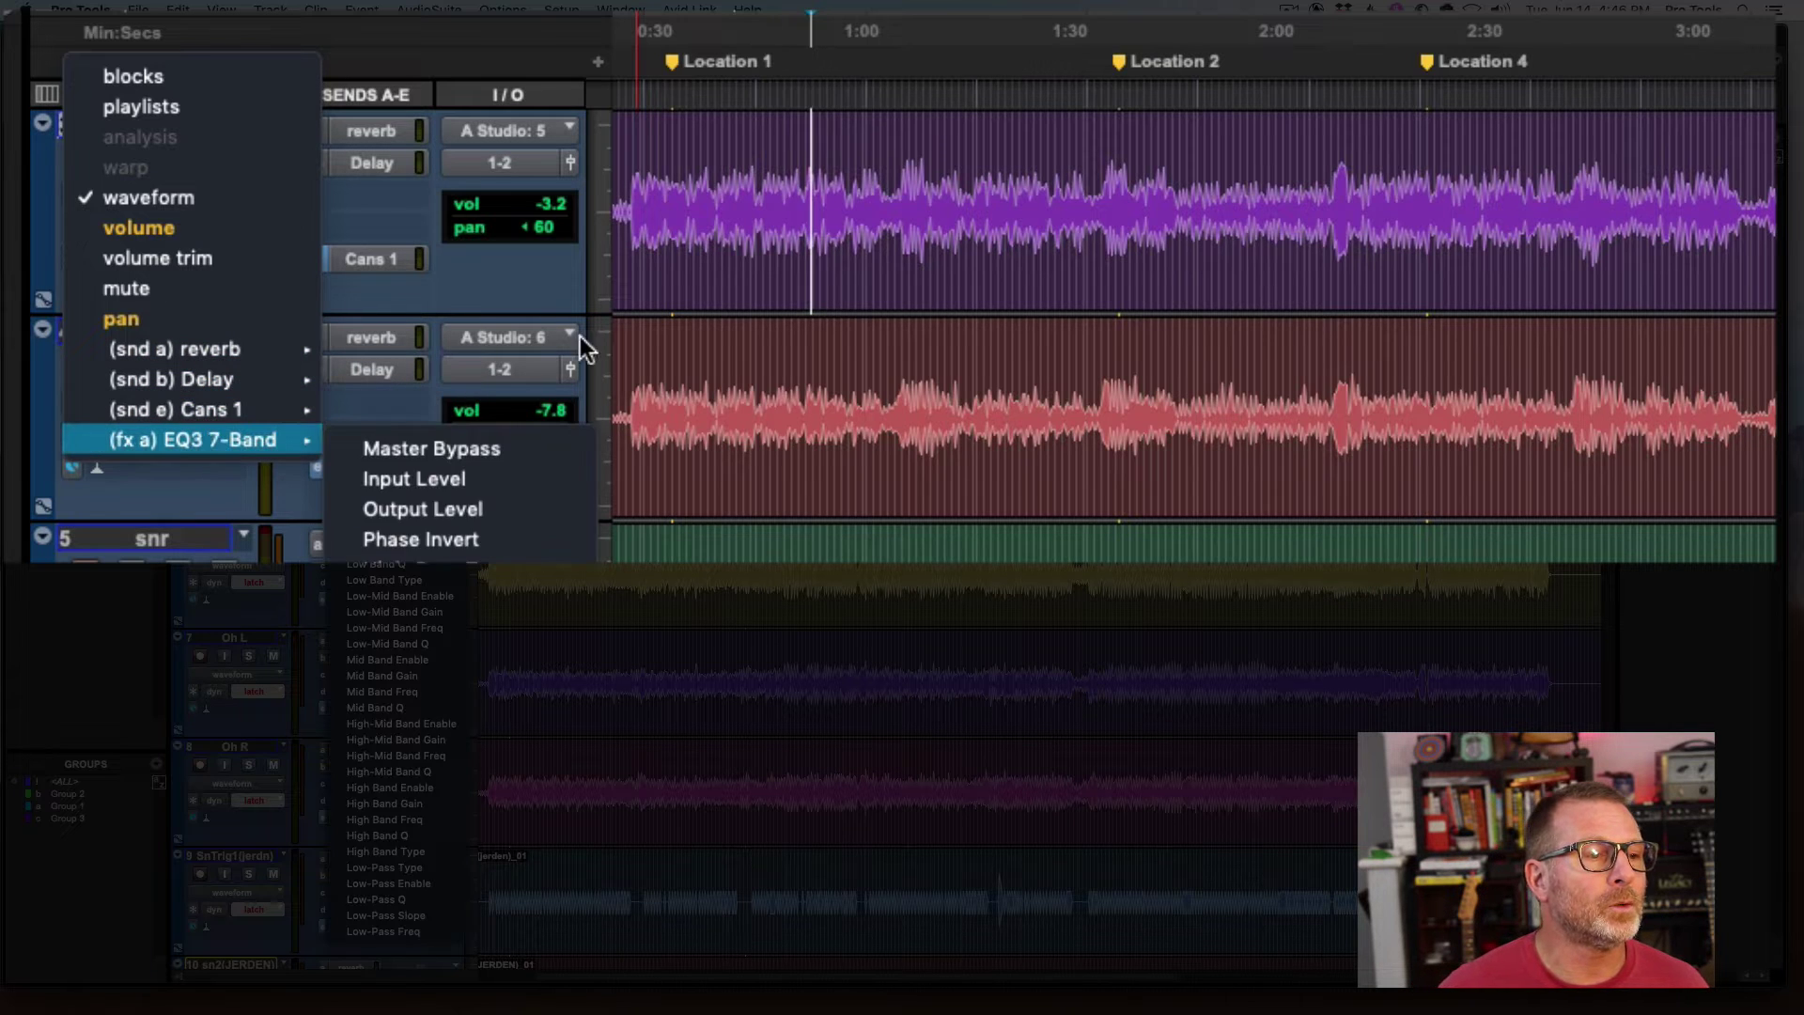
click(733, 235)
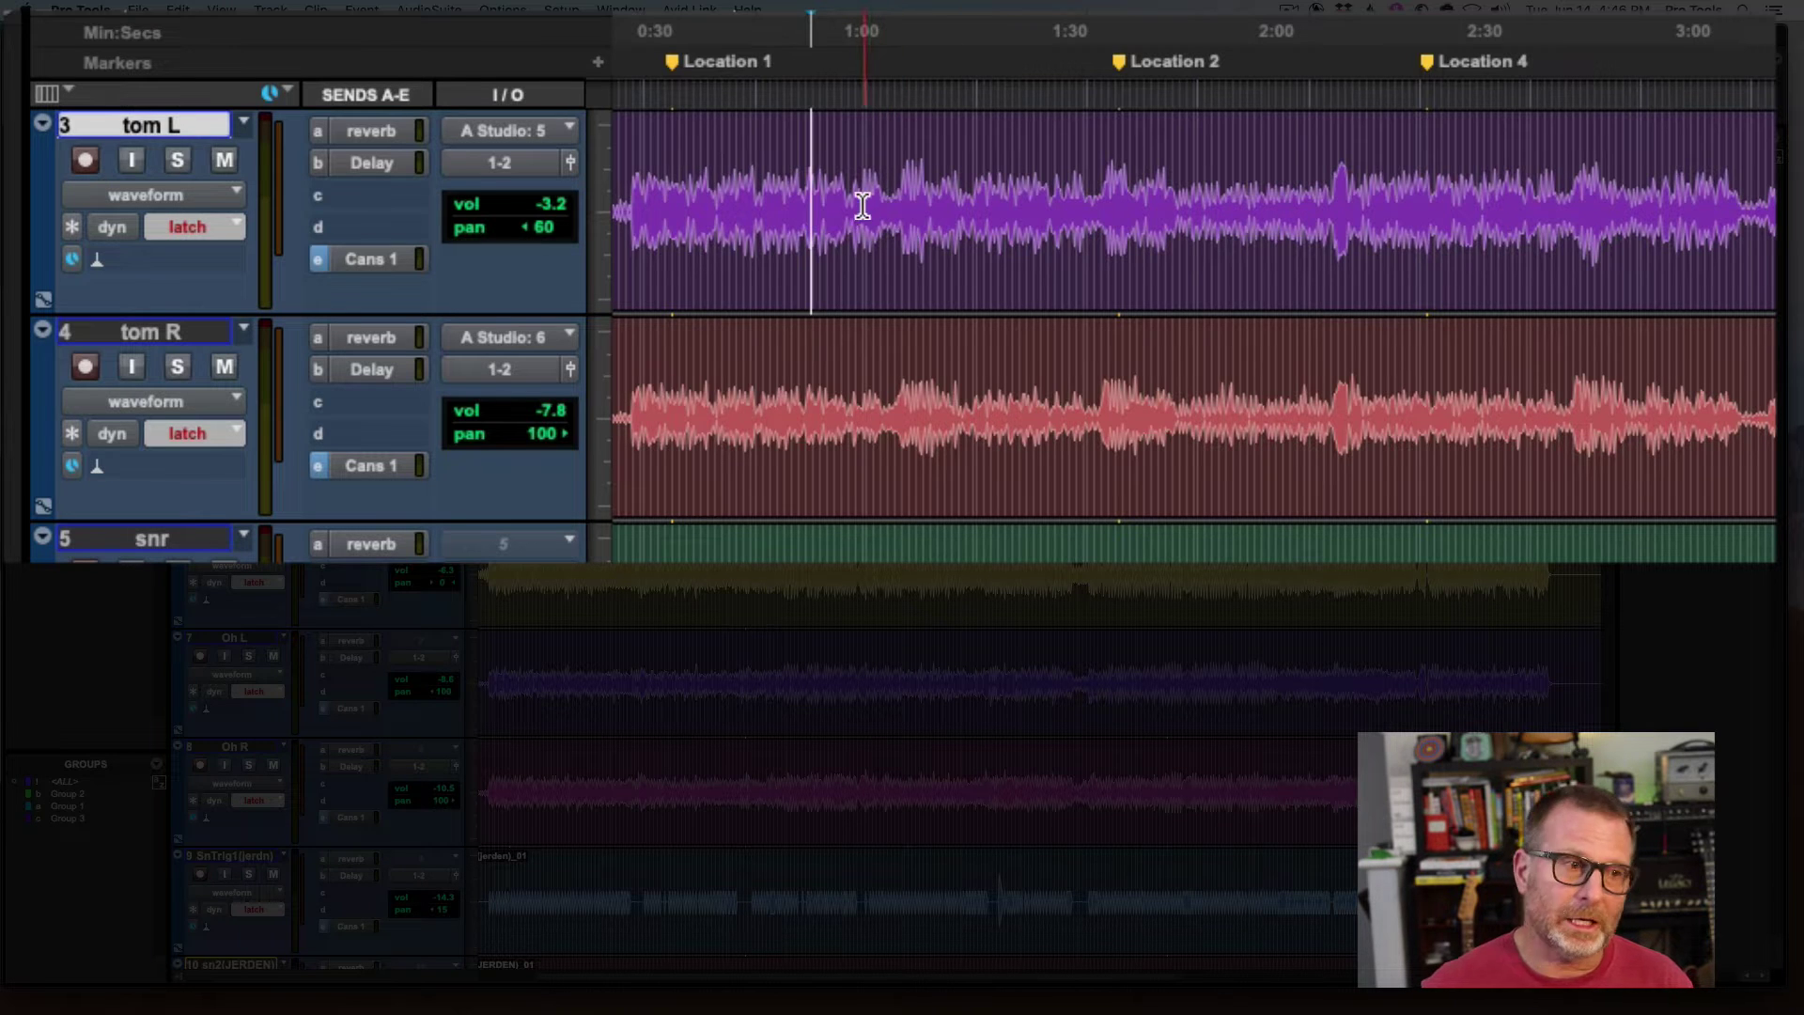
click(676, 211)
click(763, 229)
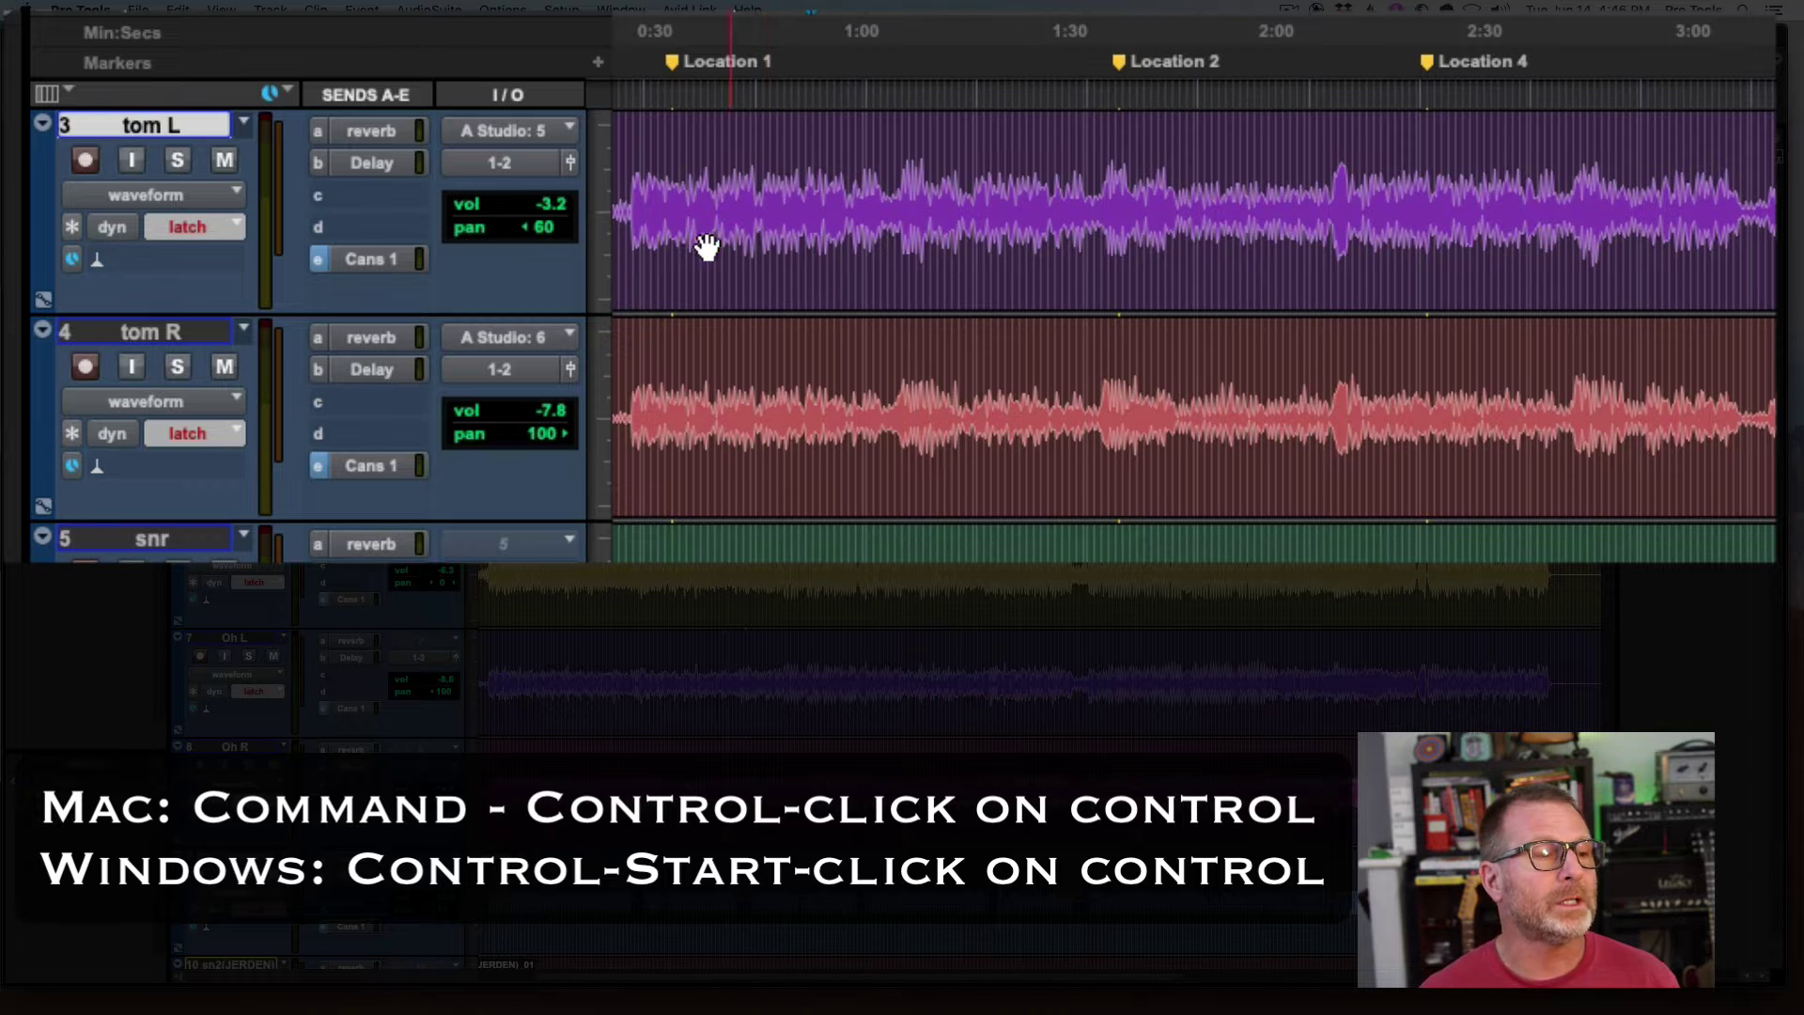
ctrl+super+click(516, 203)
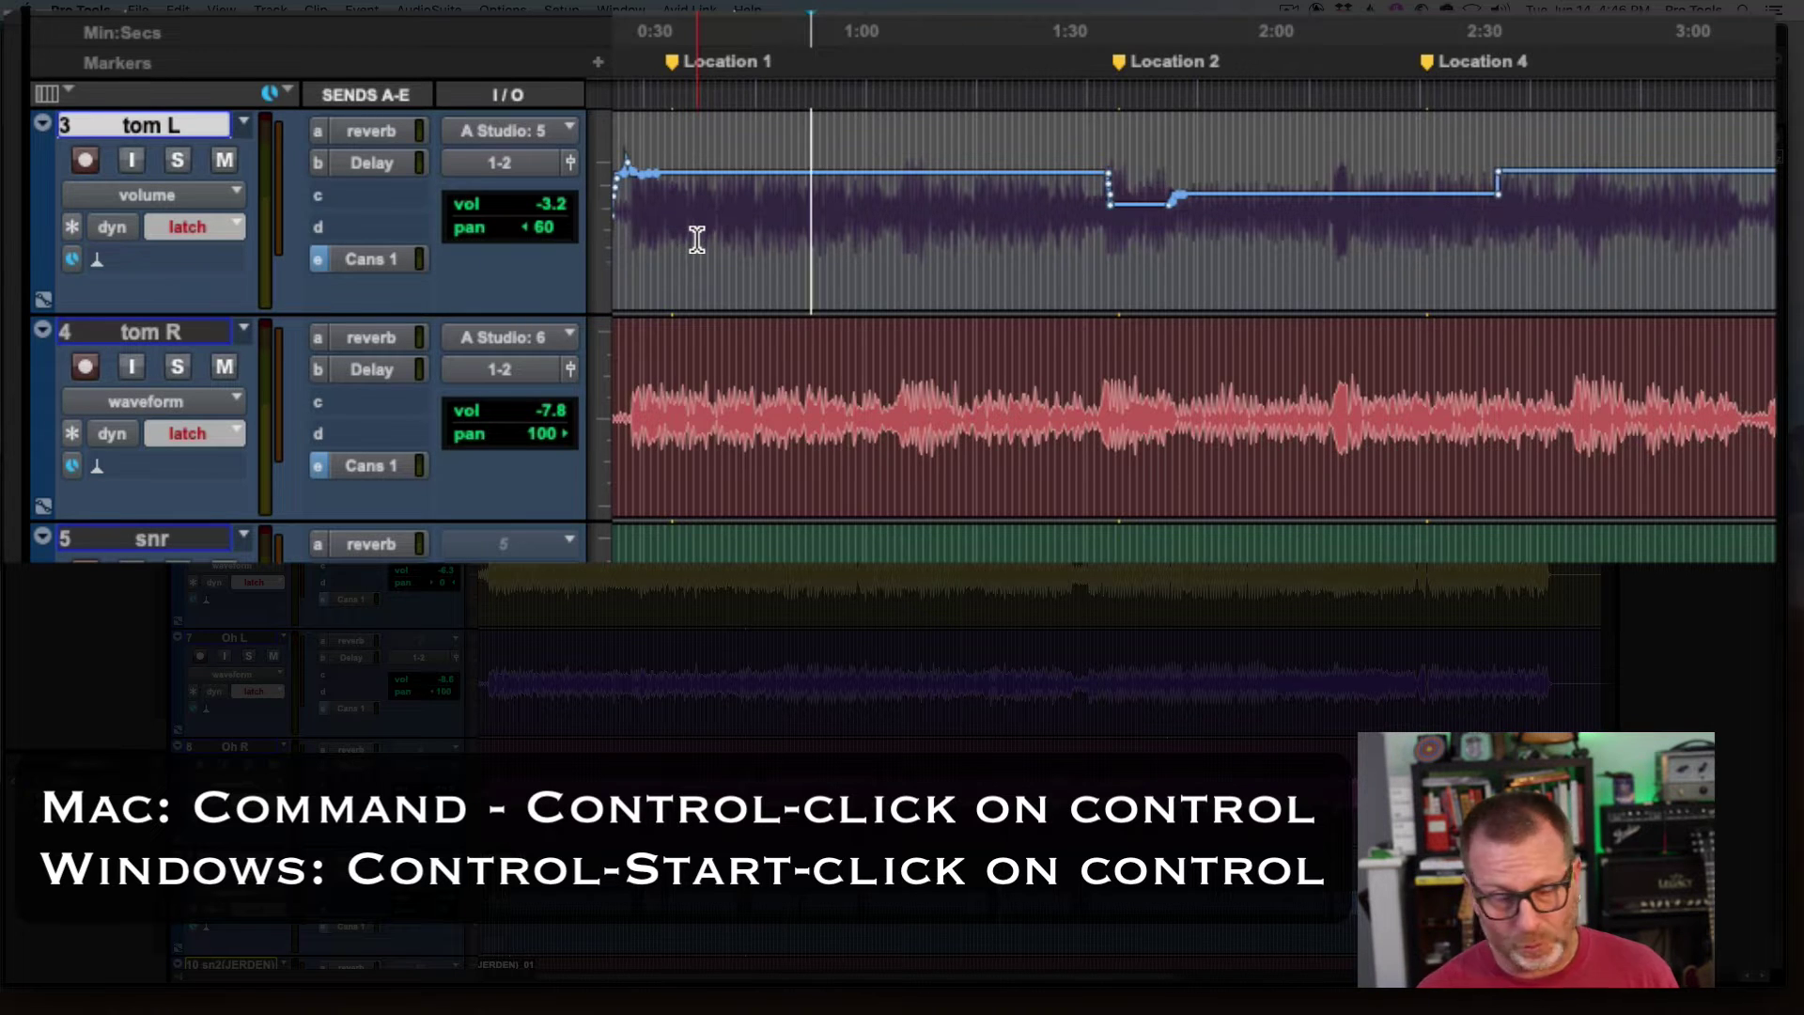
ctrl+super+click(500, 228)
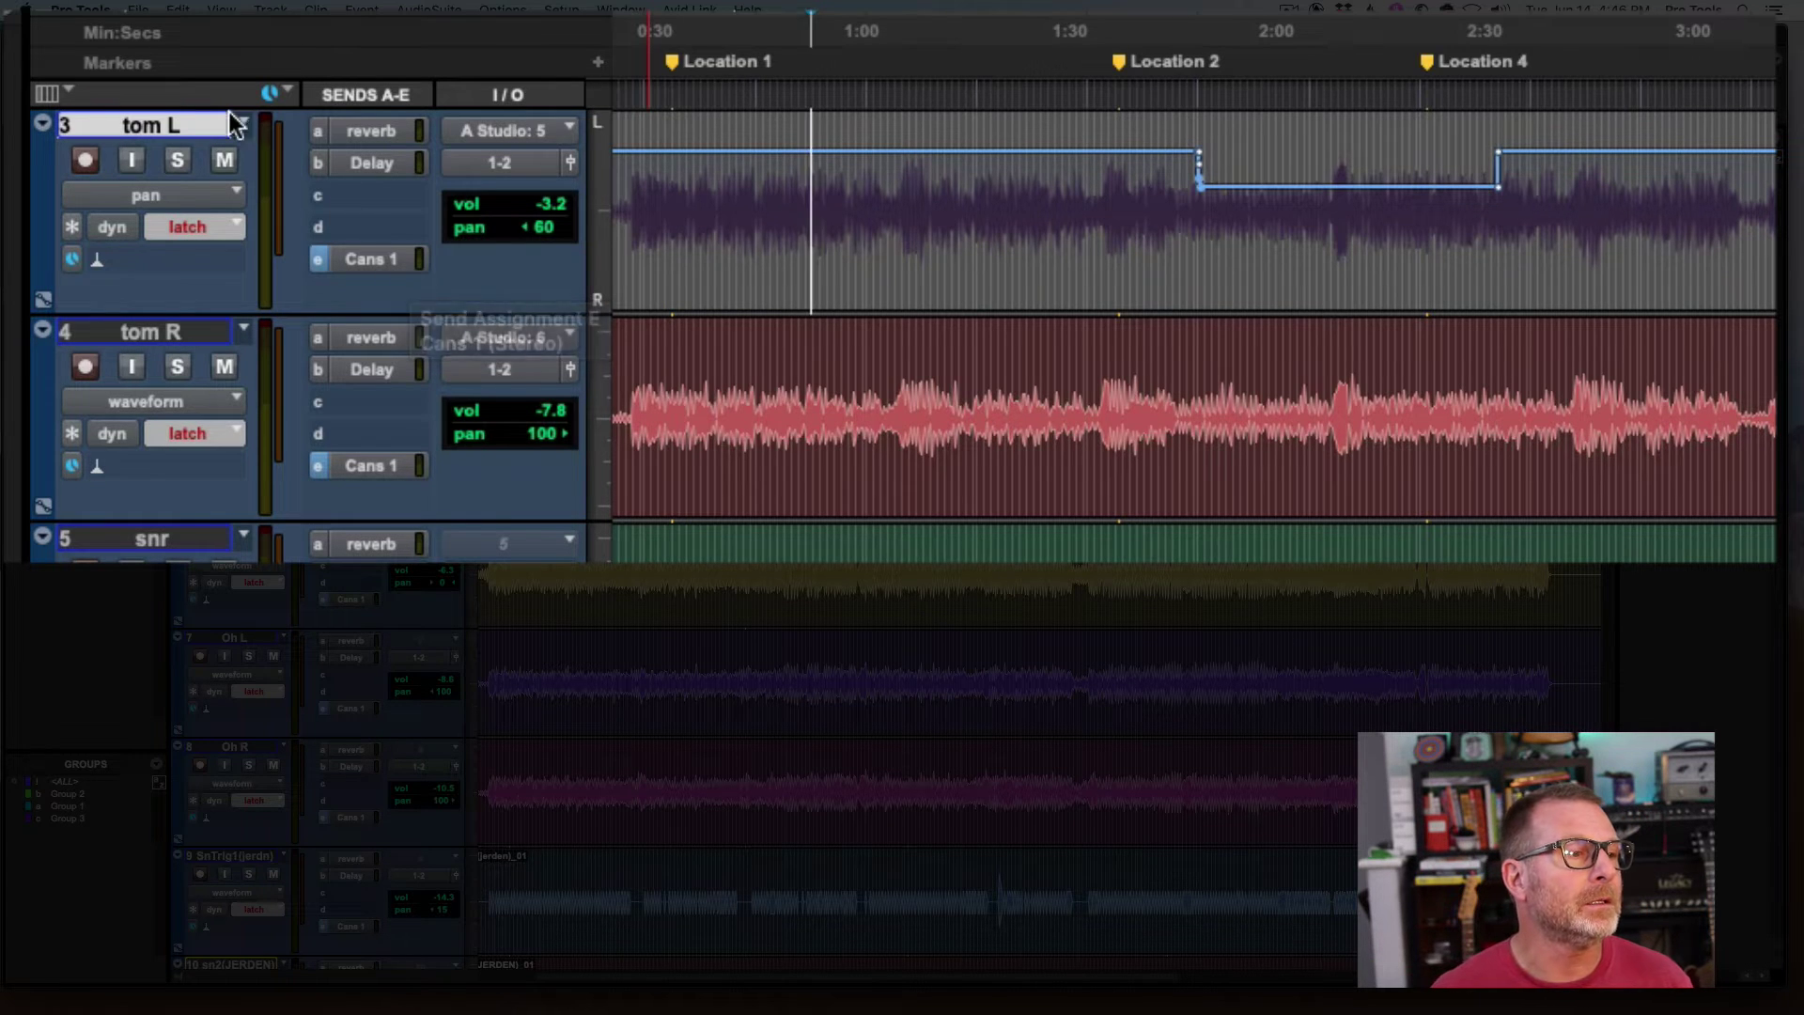
key(ctrl+minus)
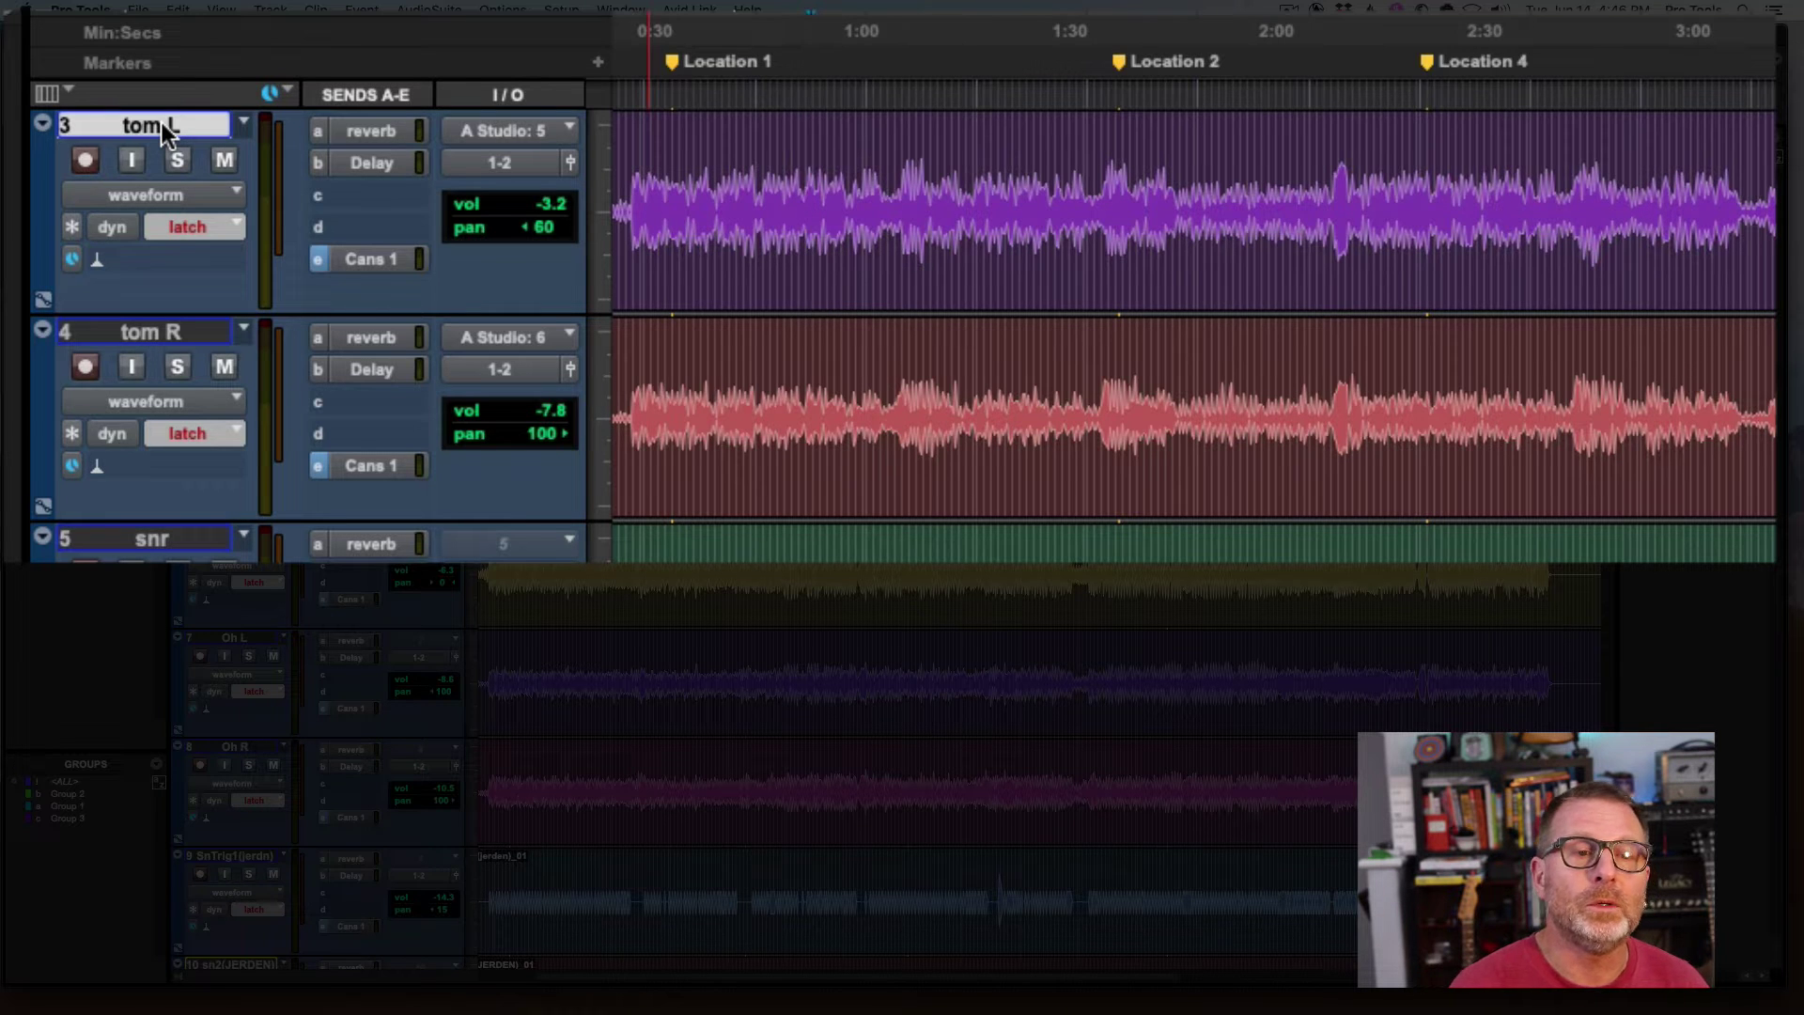
click(376, 135)
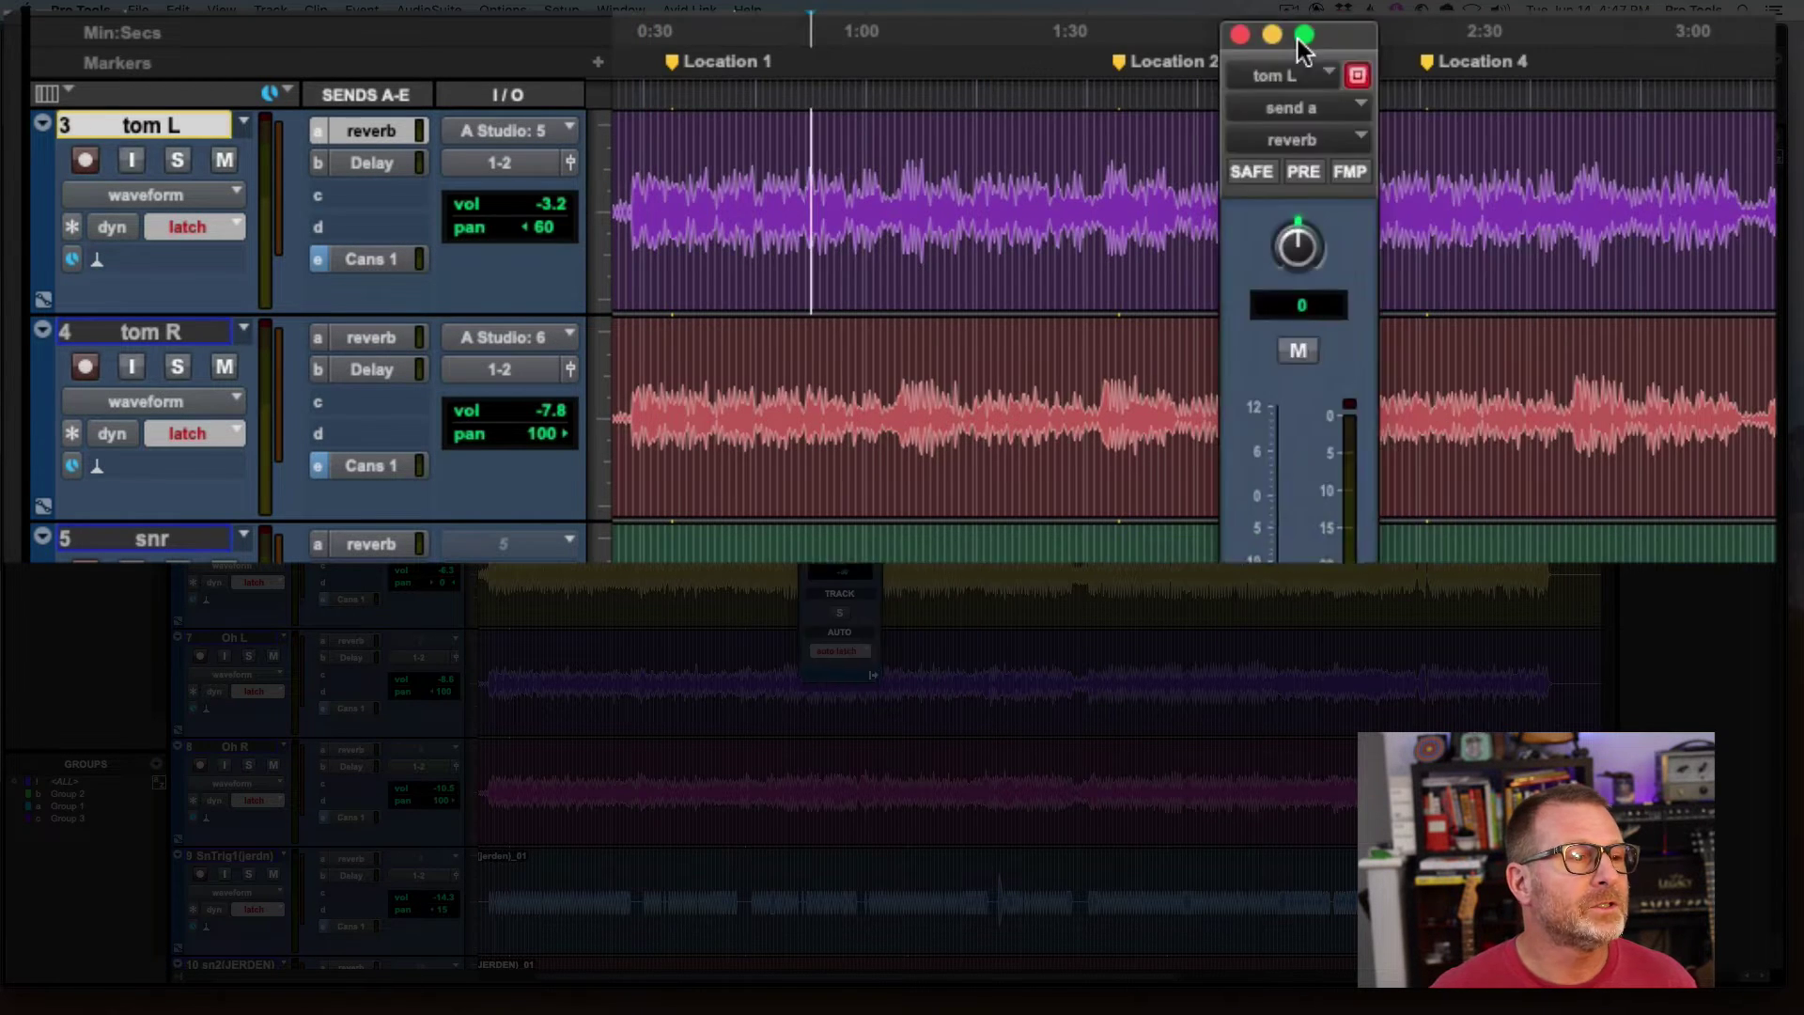
drag(1301, 42, 836, 48)
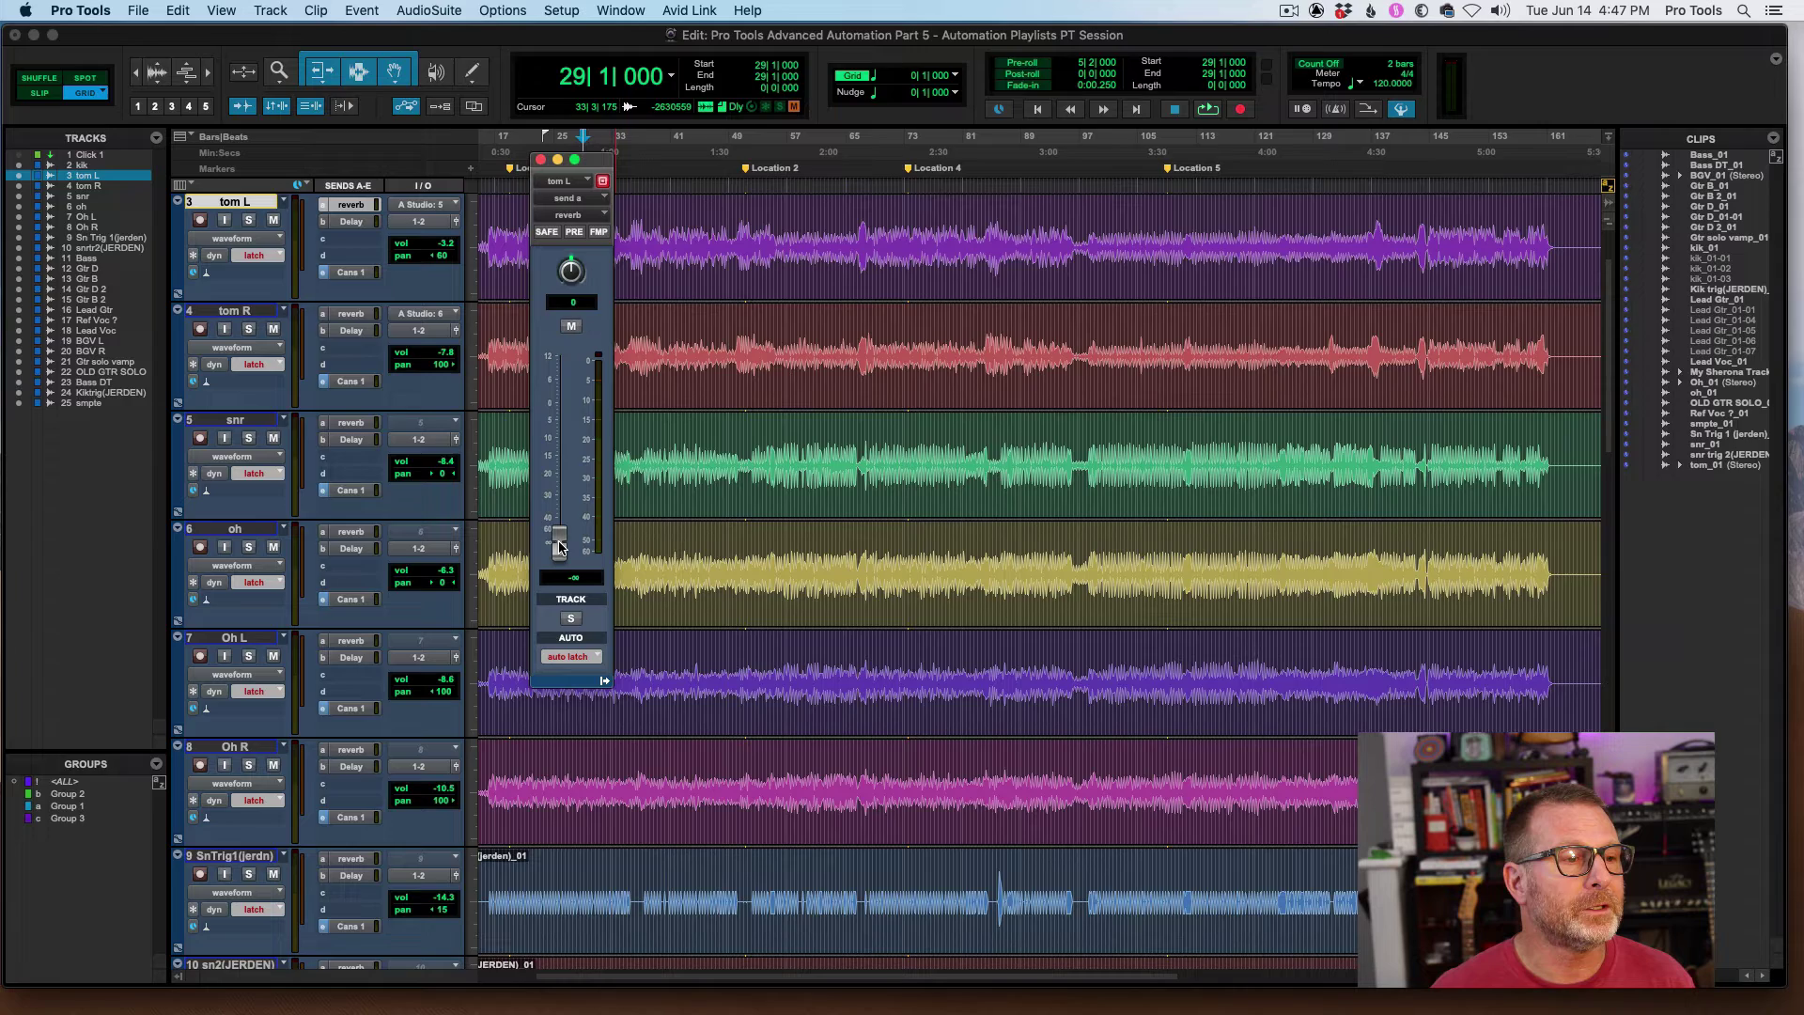
ctrl+super+click(560, 547)
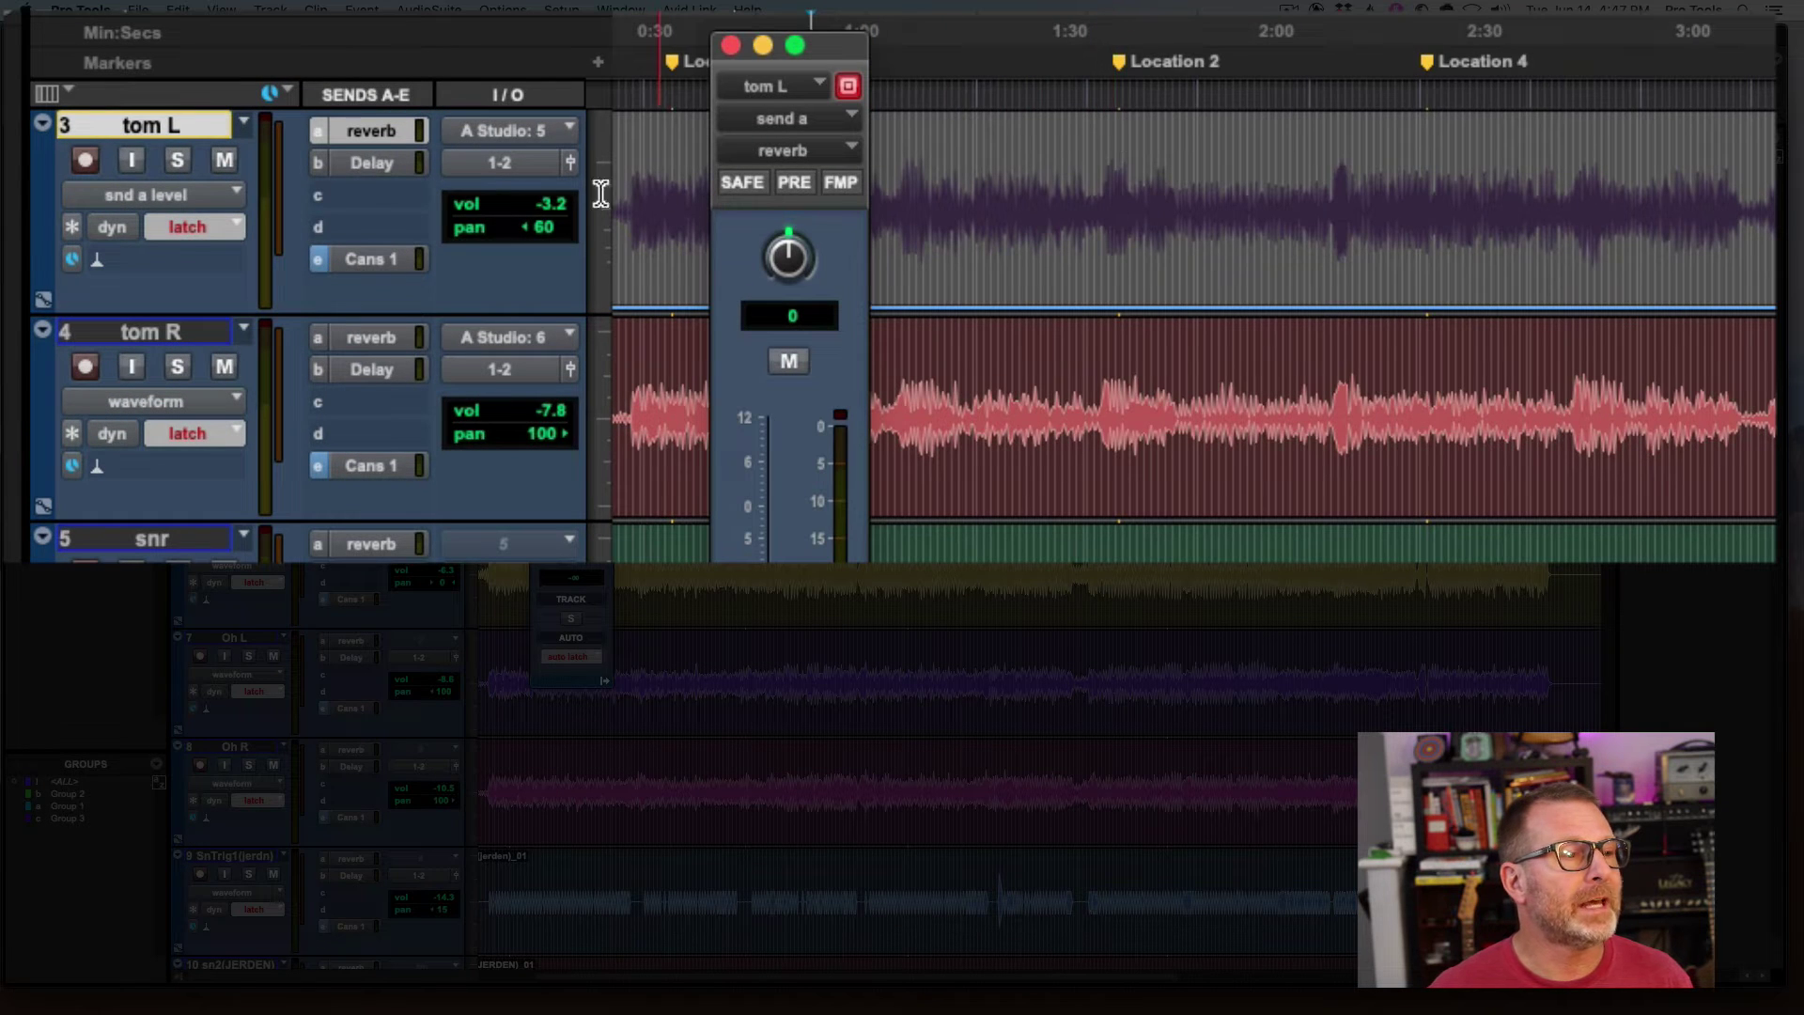
ctrl+super+click(789, 259)
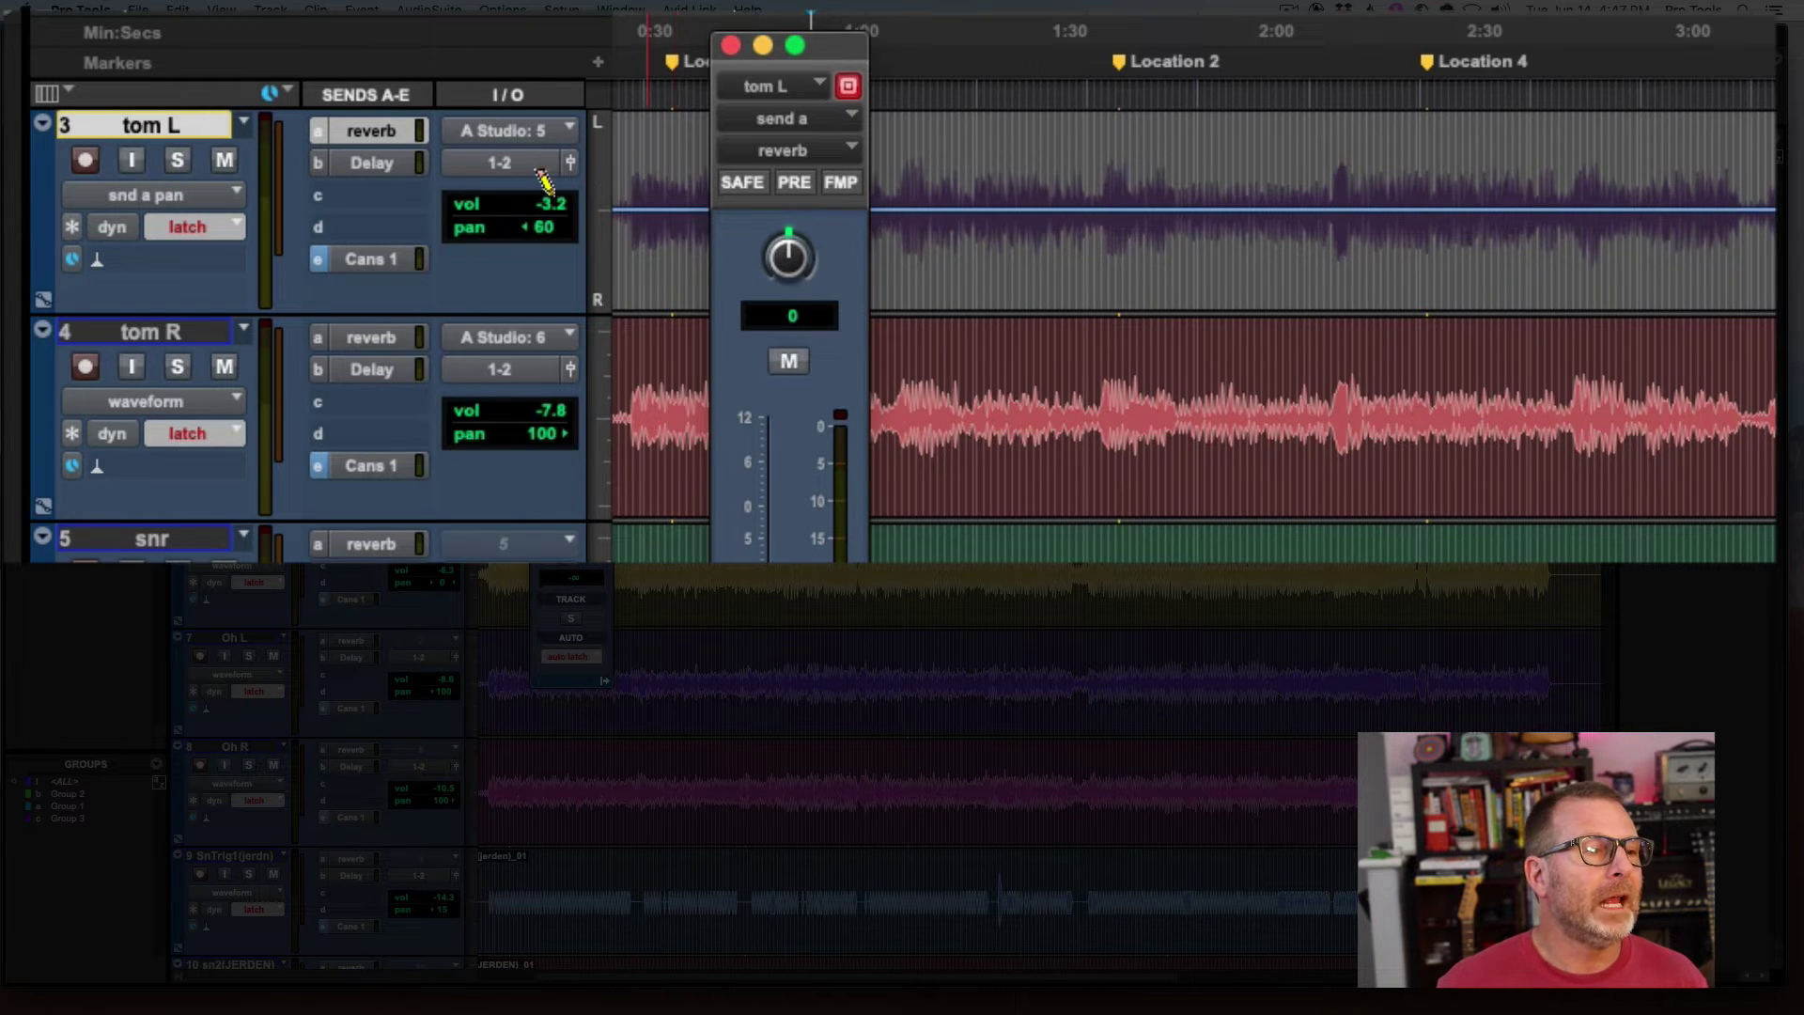
click(147, 119)
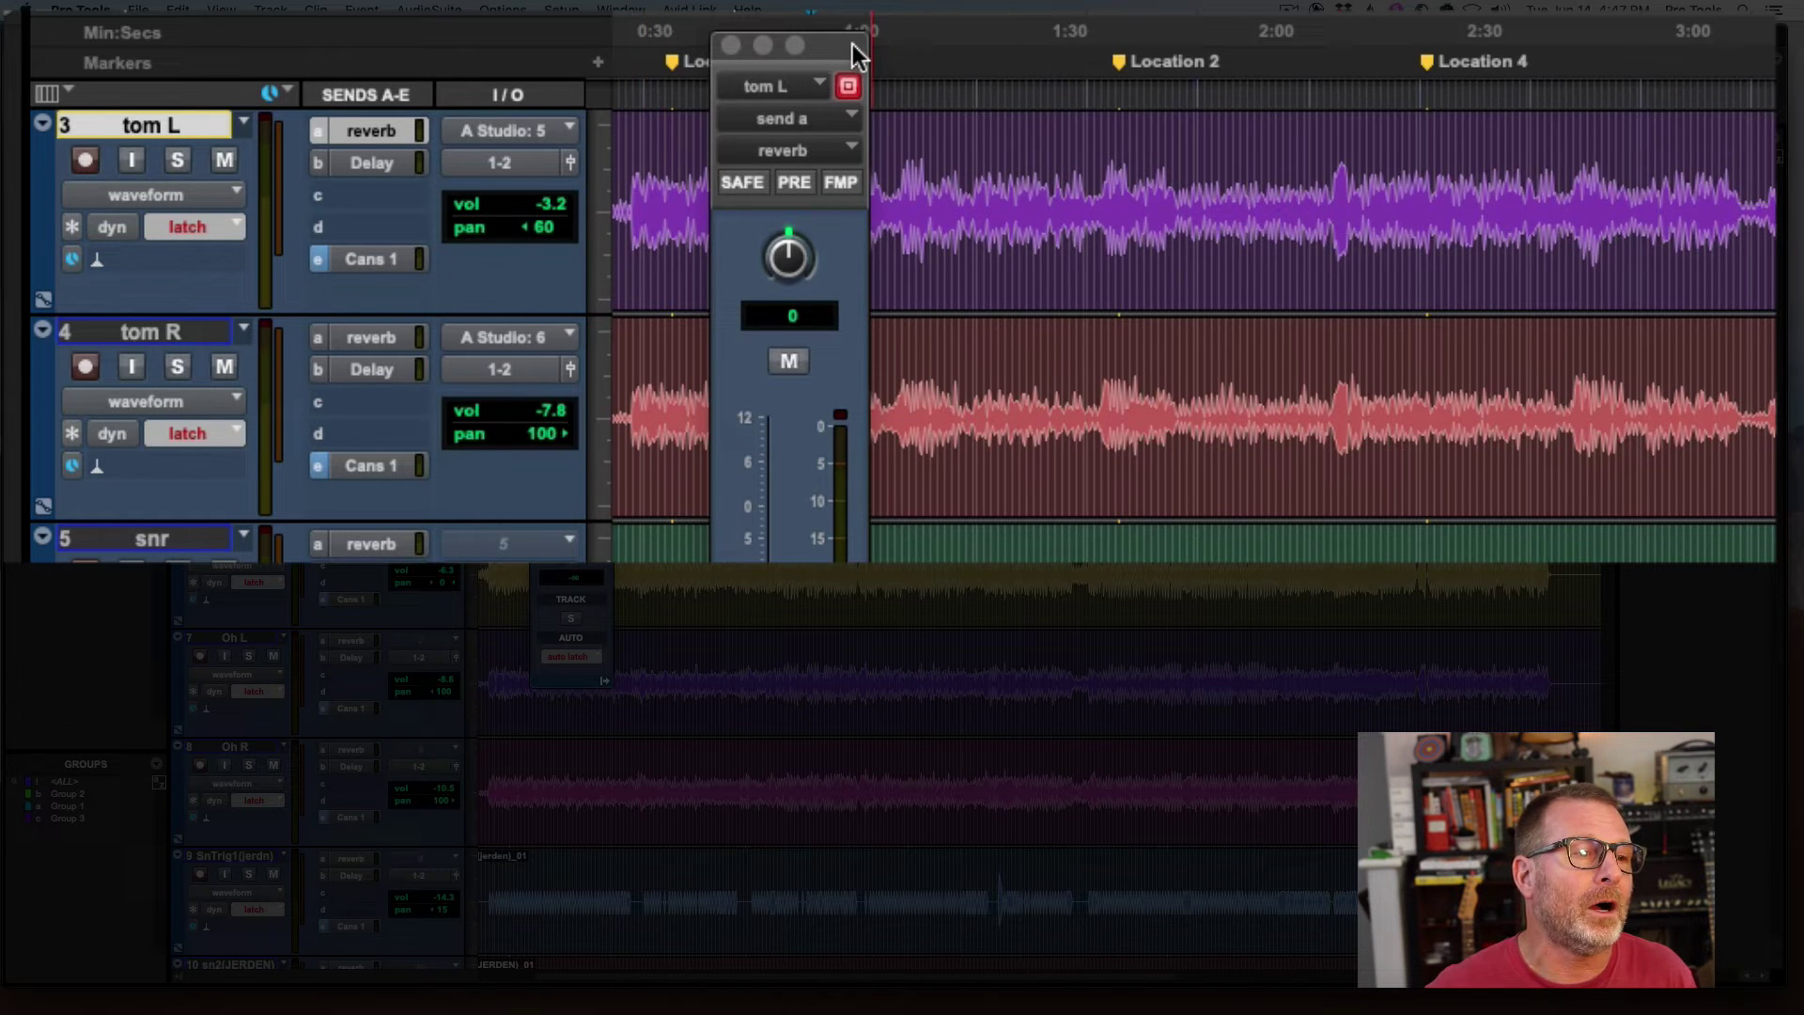
drag(850, 45, 1567, 254)
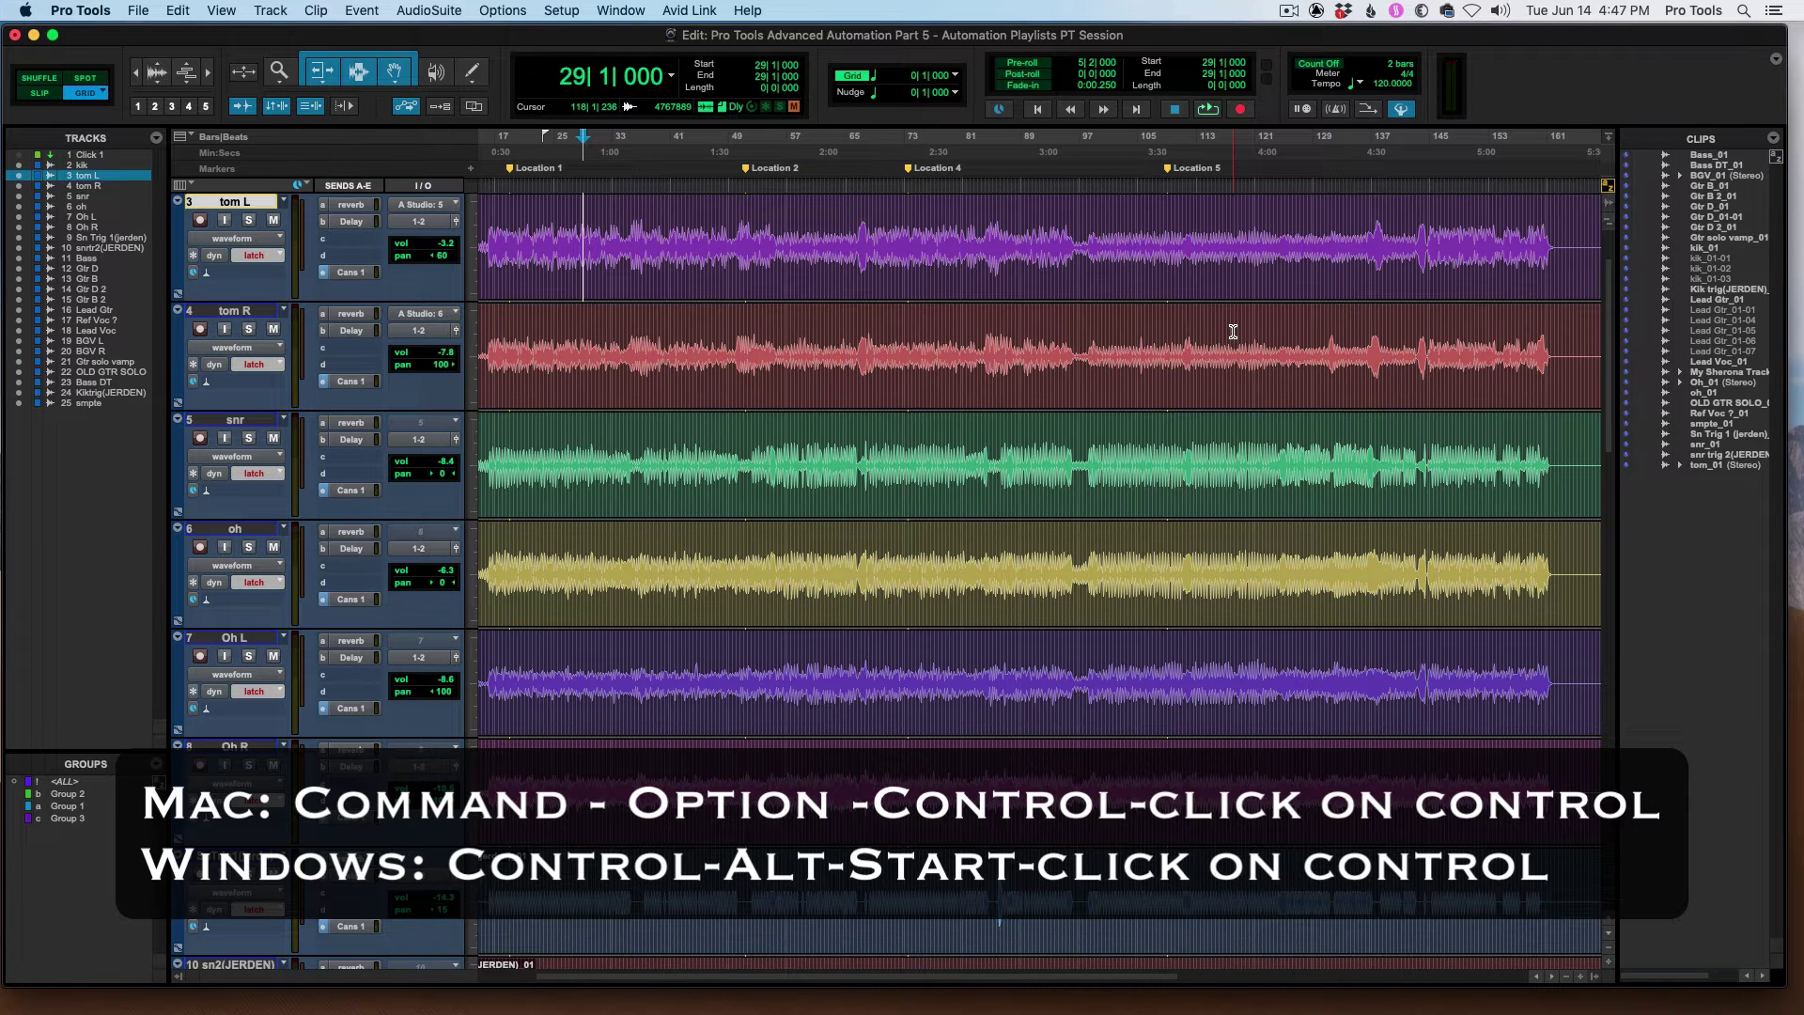
ctrl+alt+super+click(420, 251)
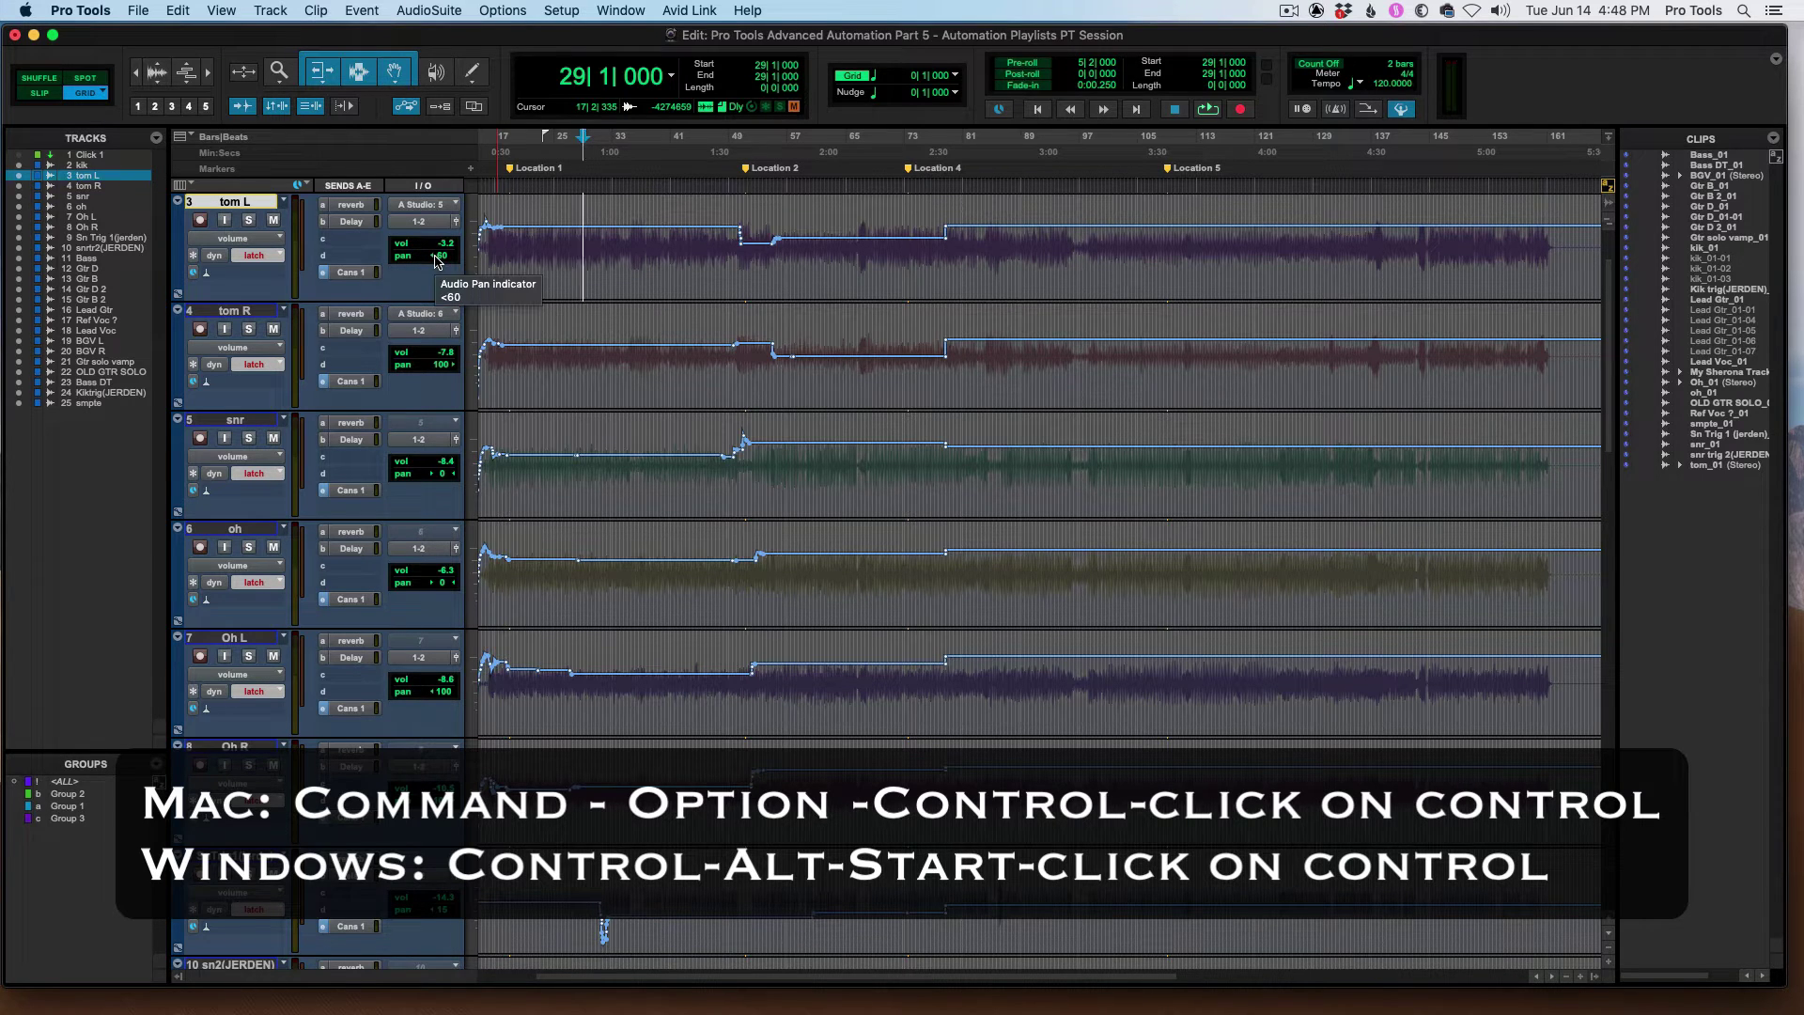
ctrl+alt+super+click(432, 259)
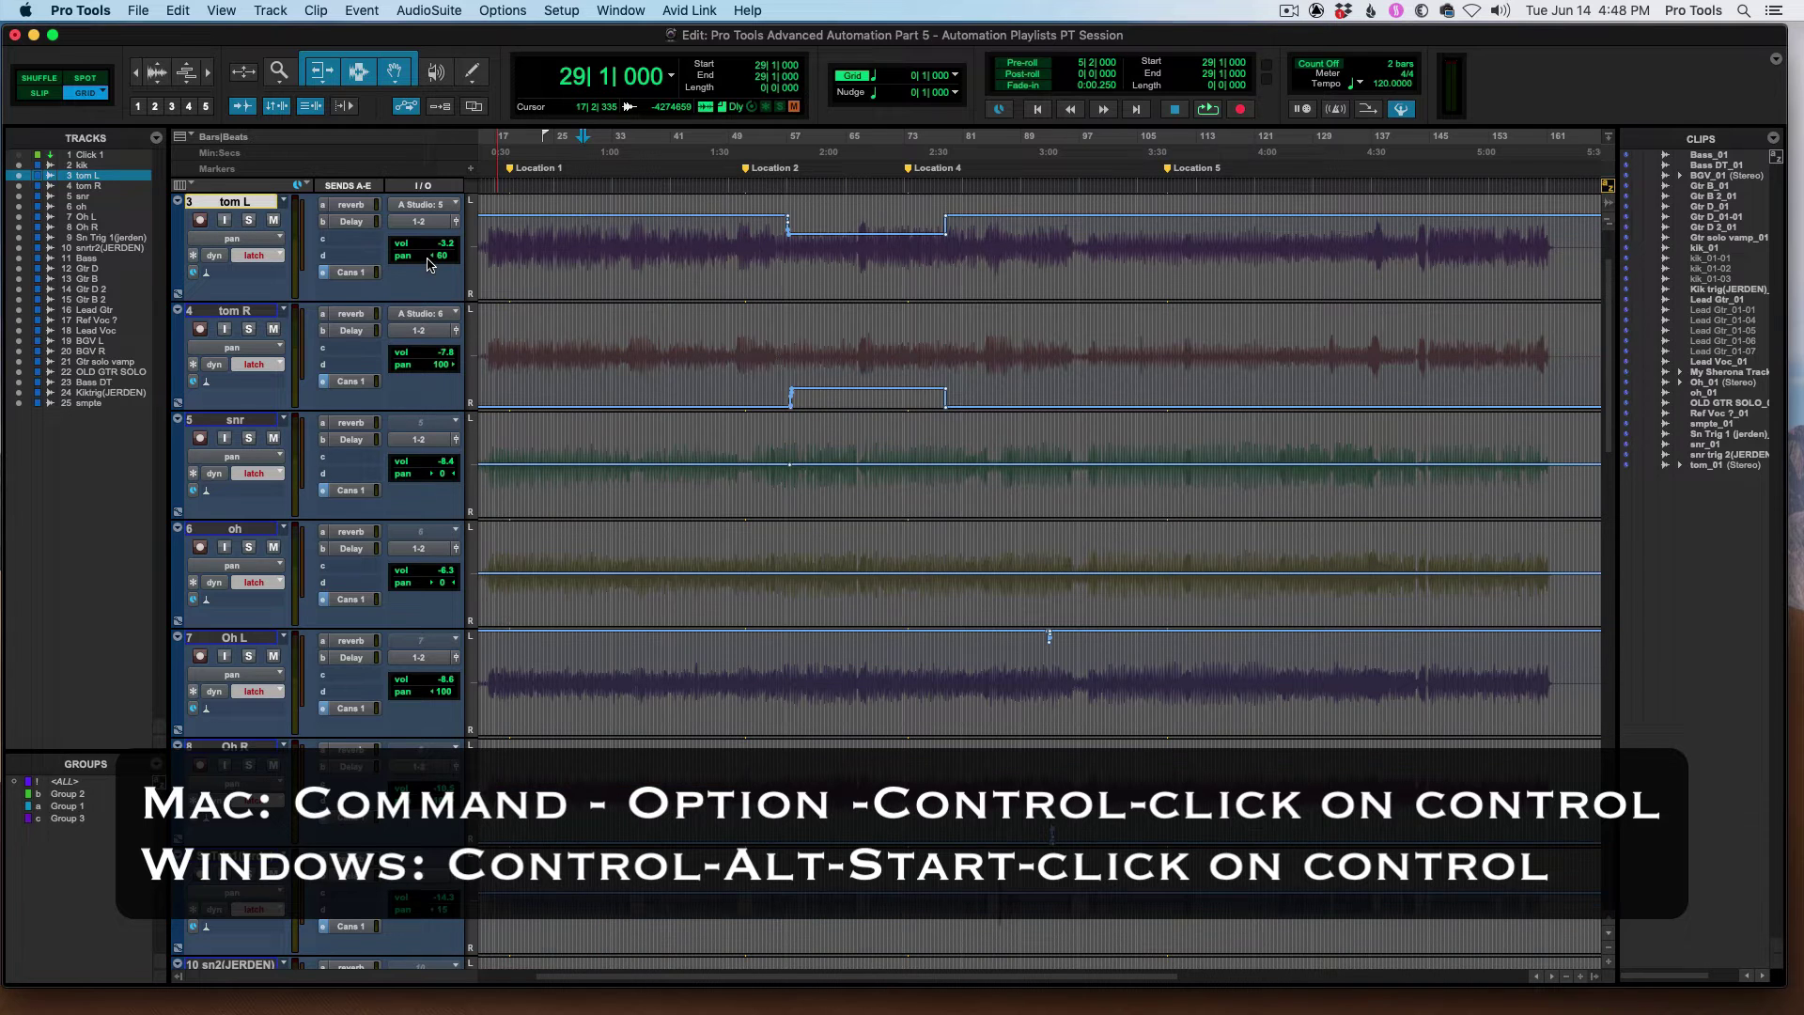
ctrl+alt+super+click(272, 220)
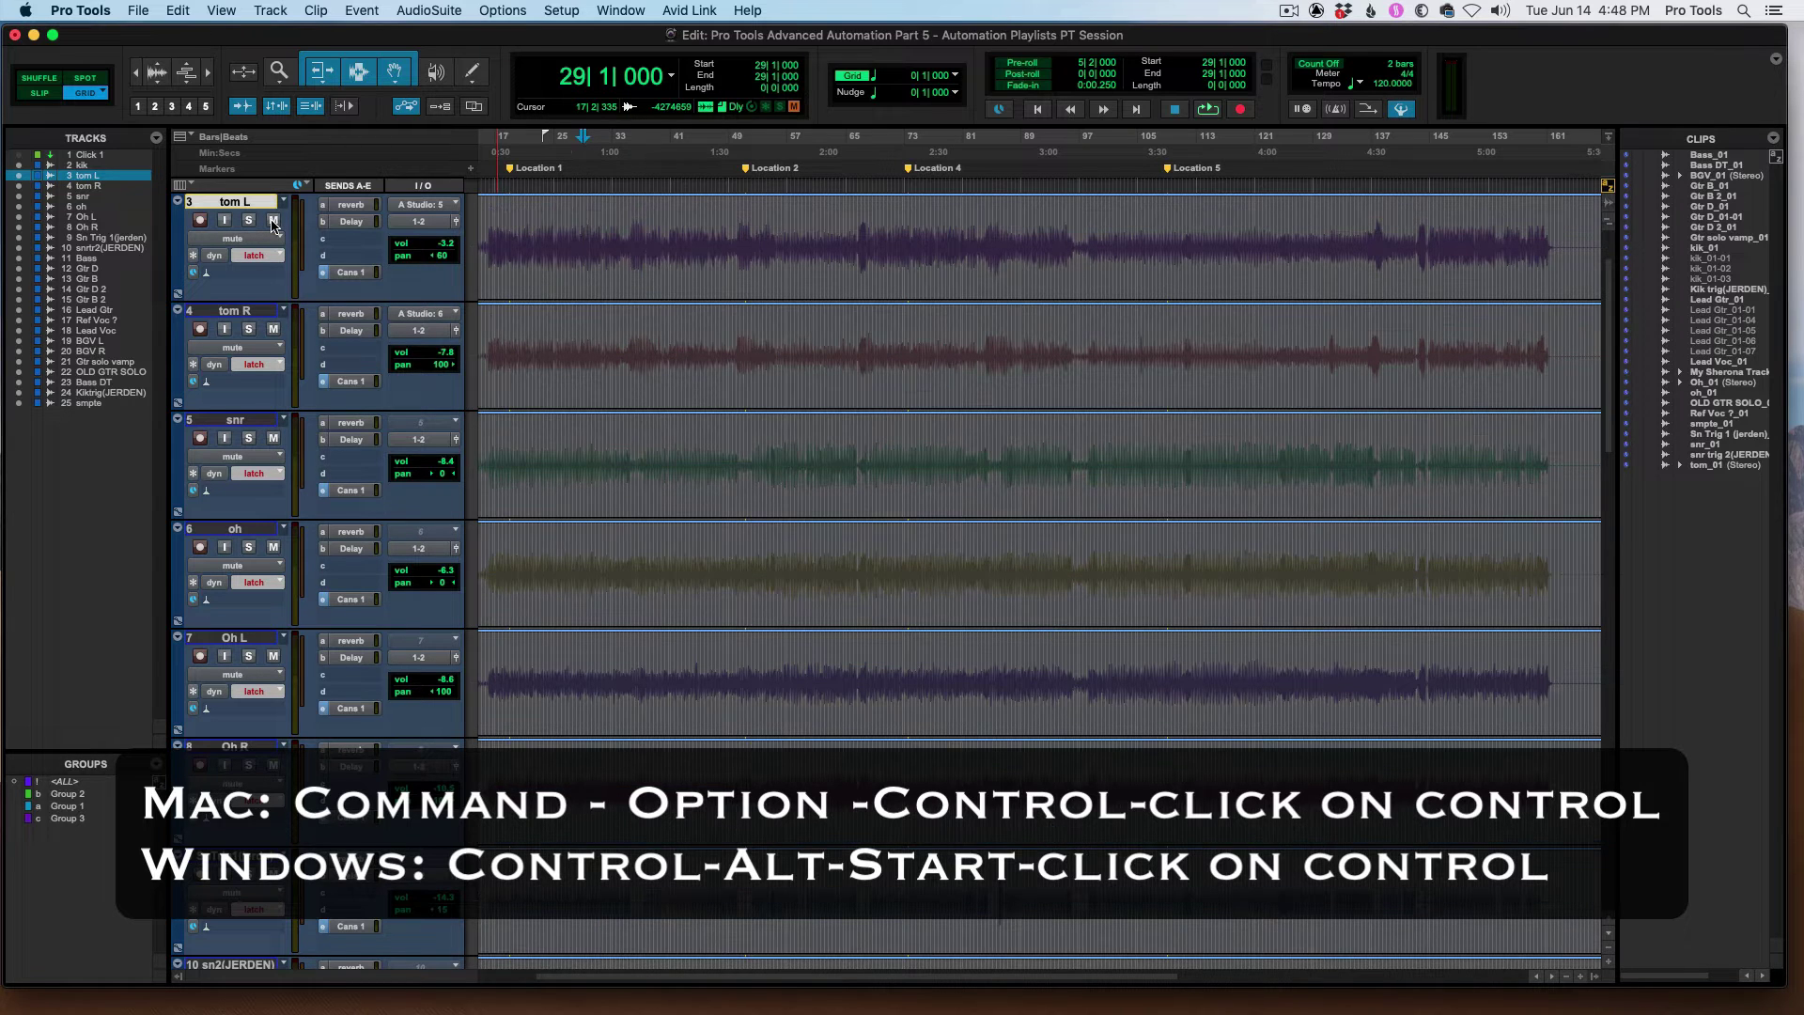
ctrl+alt+super+click(256, 208)
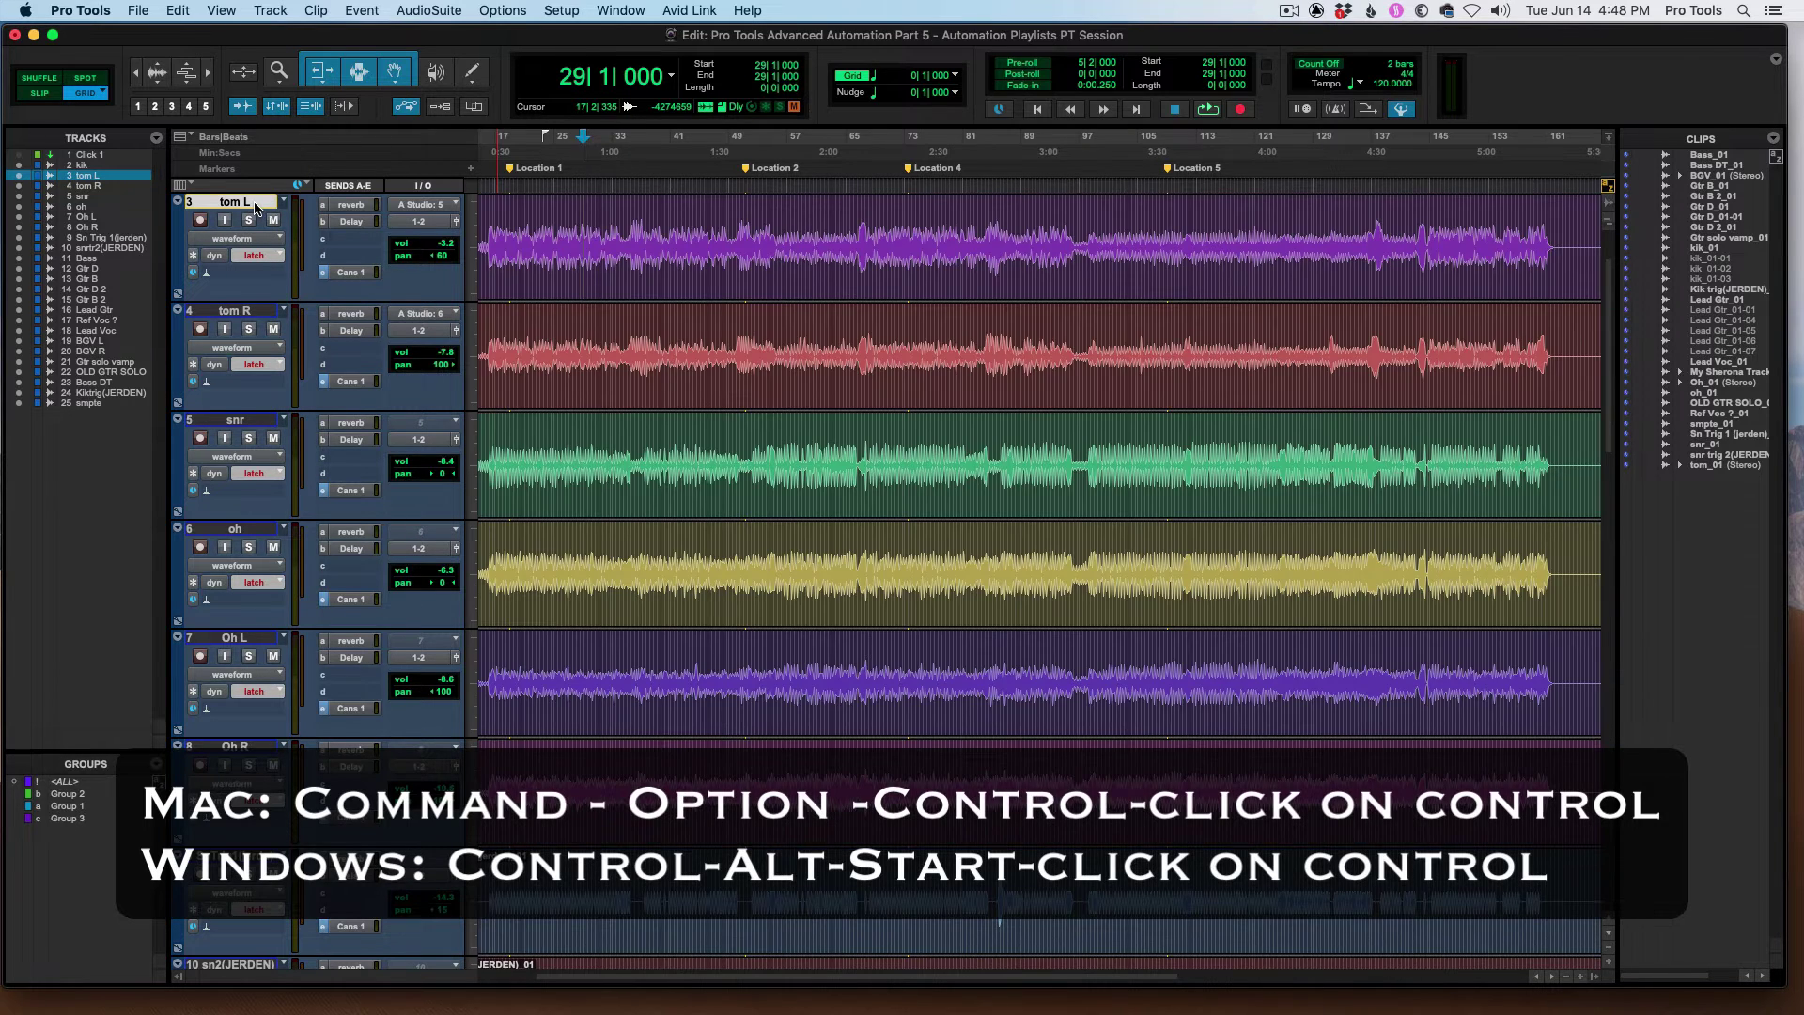
- Expand sends to send b, show send b level automation on all tracks, then select tom L through Oh R
ctrl+alt+super+click(326, 223)
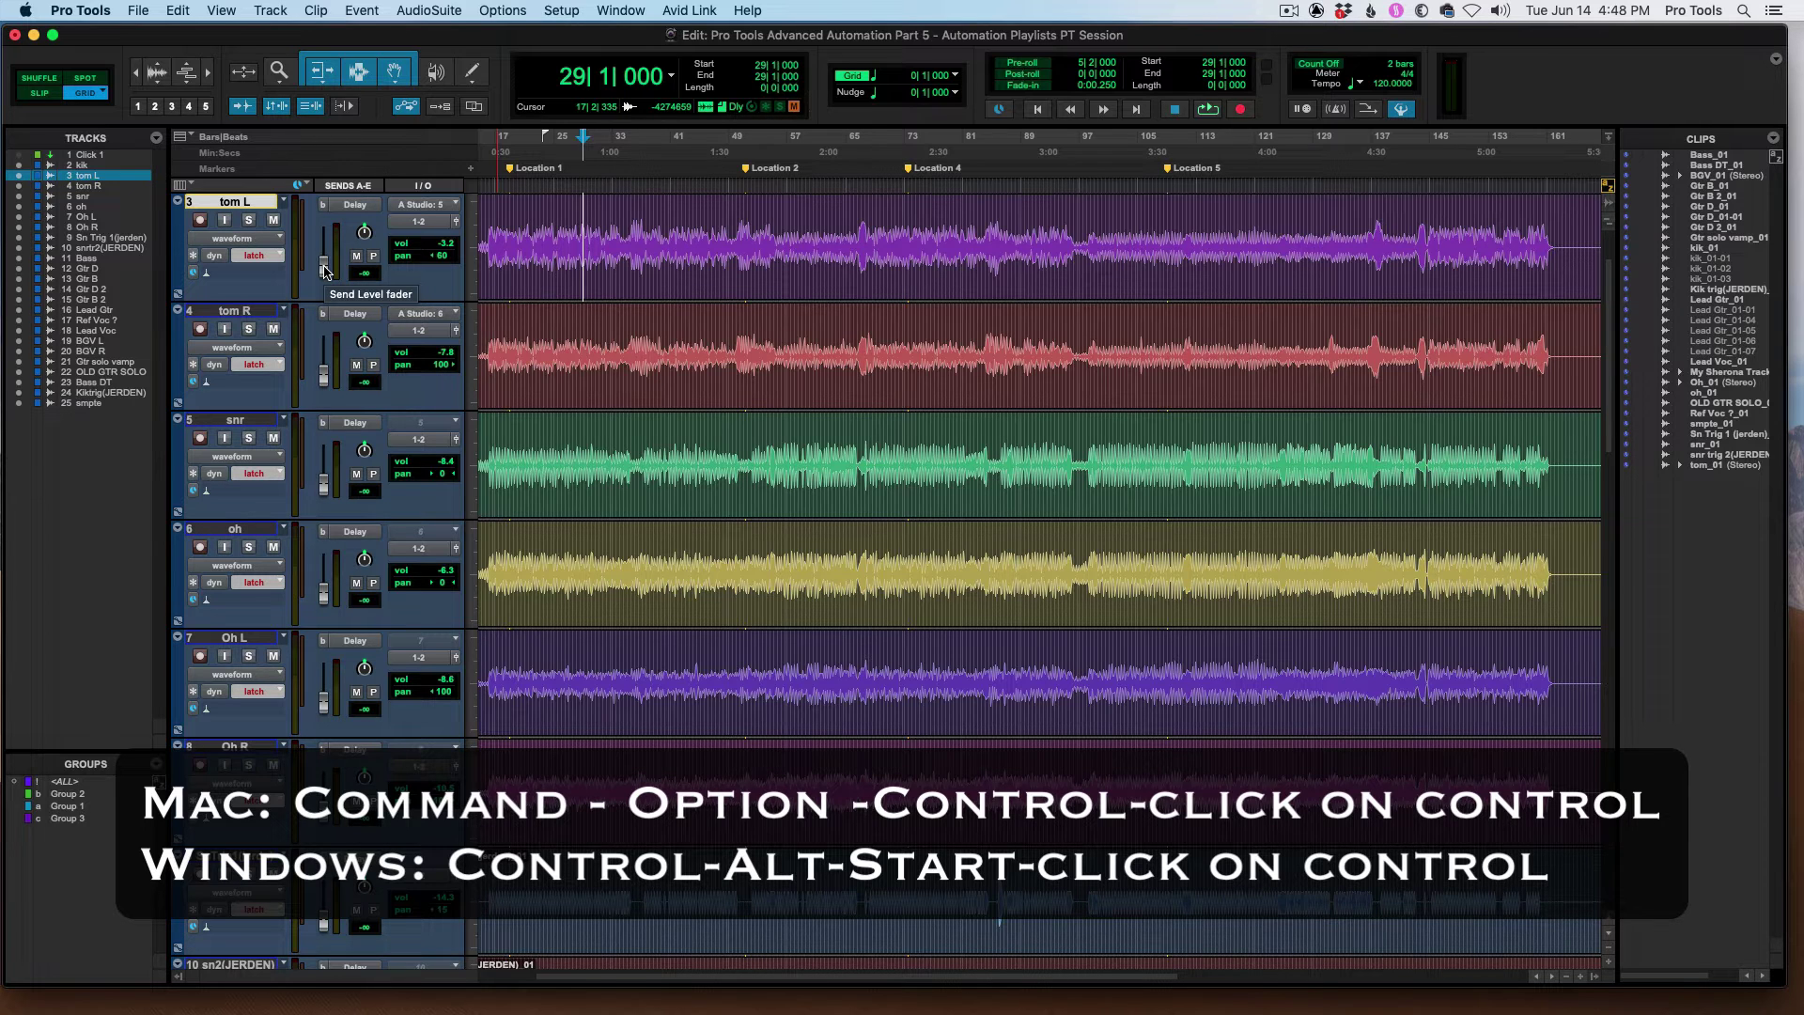
ctrl+alt+super+click(326, 272)
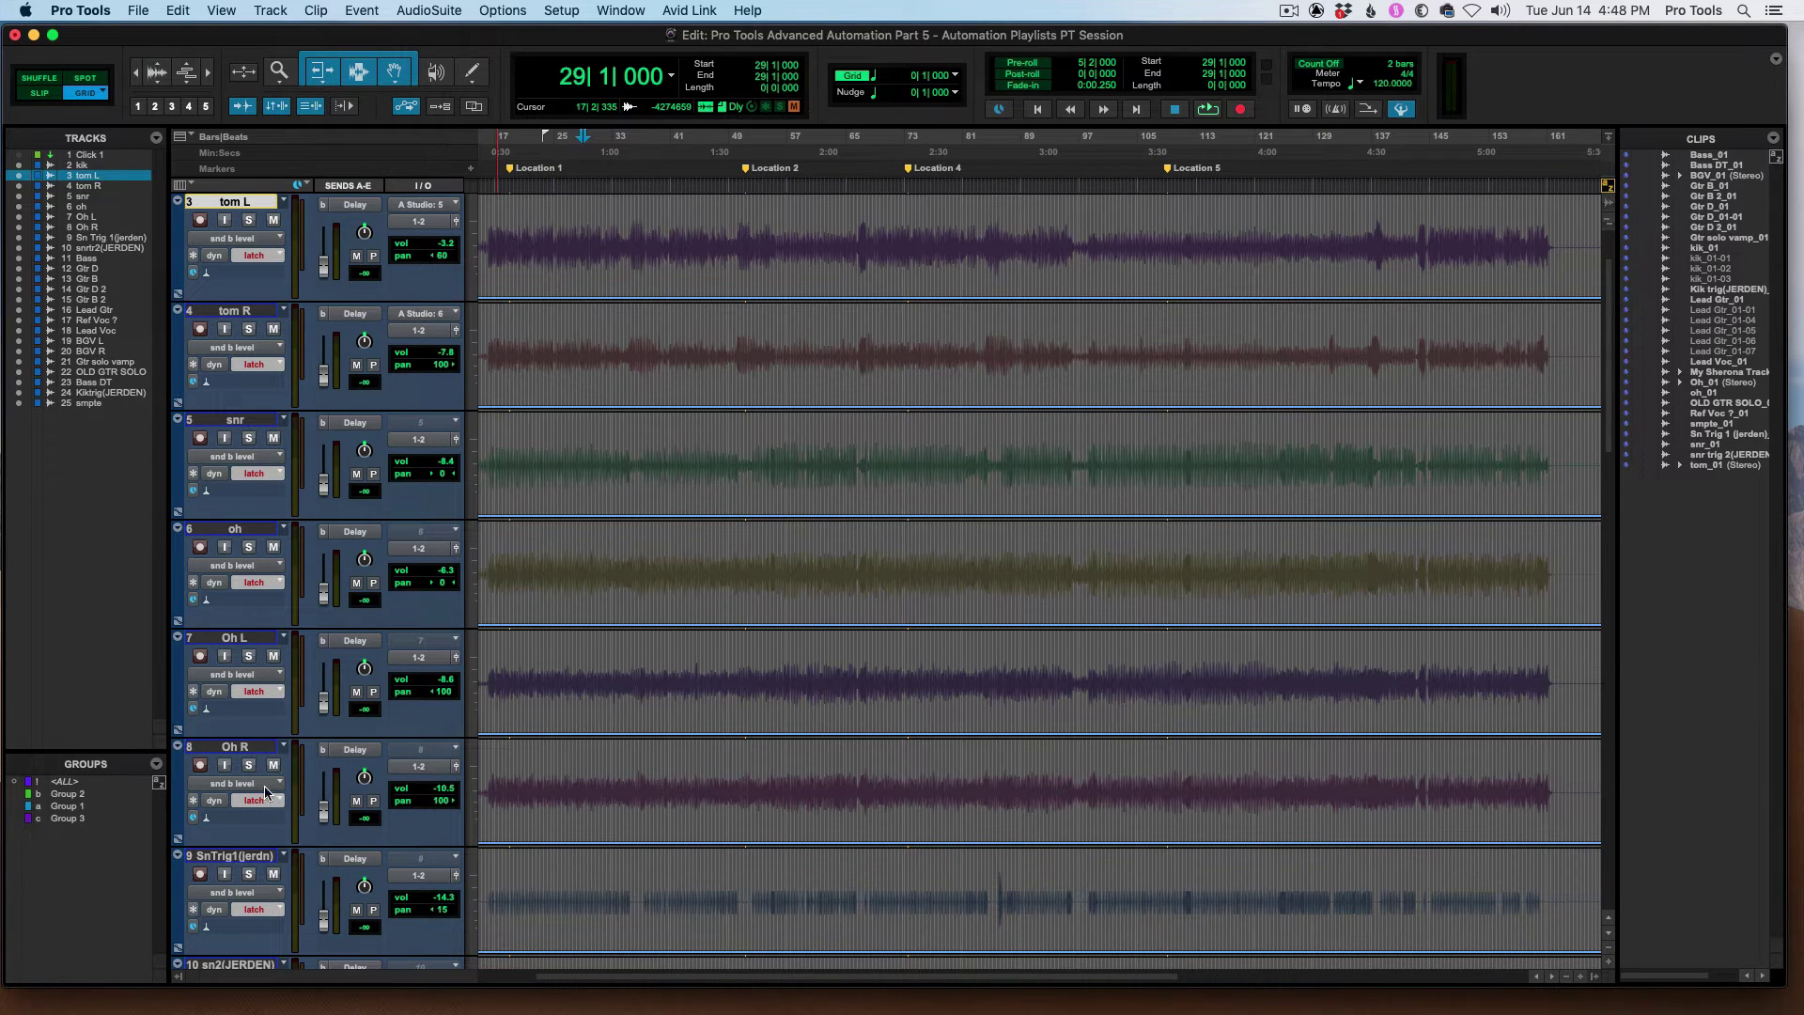
shift+click(261, 747)
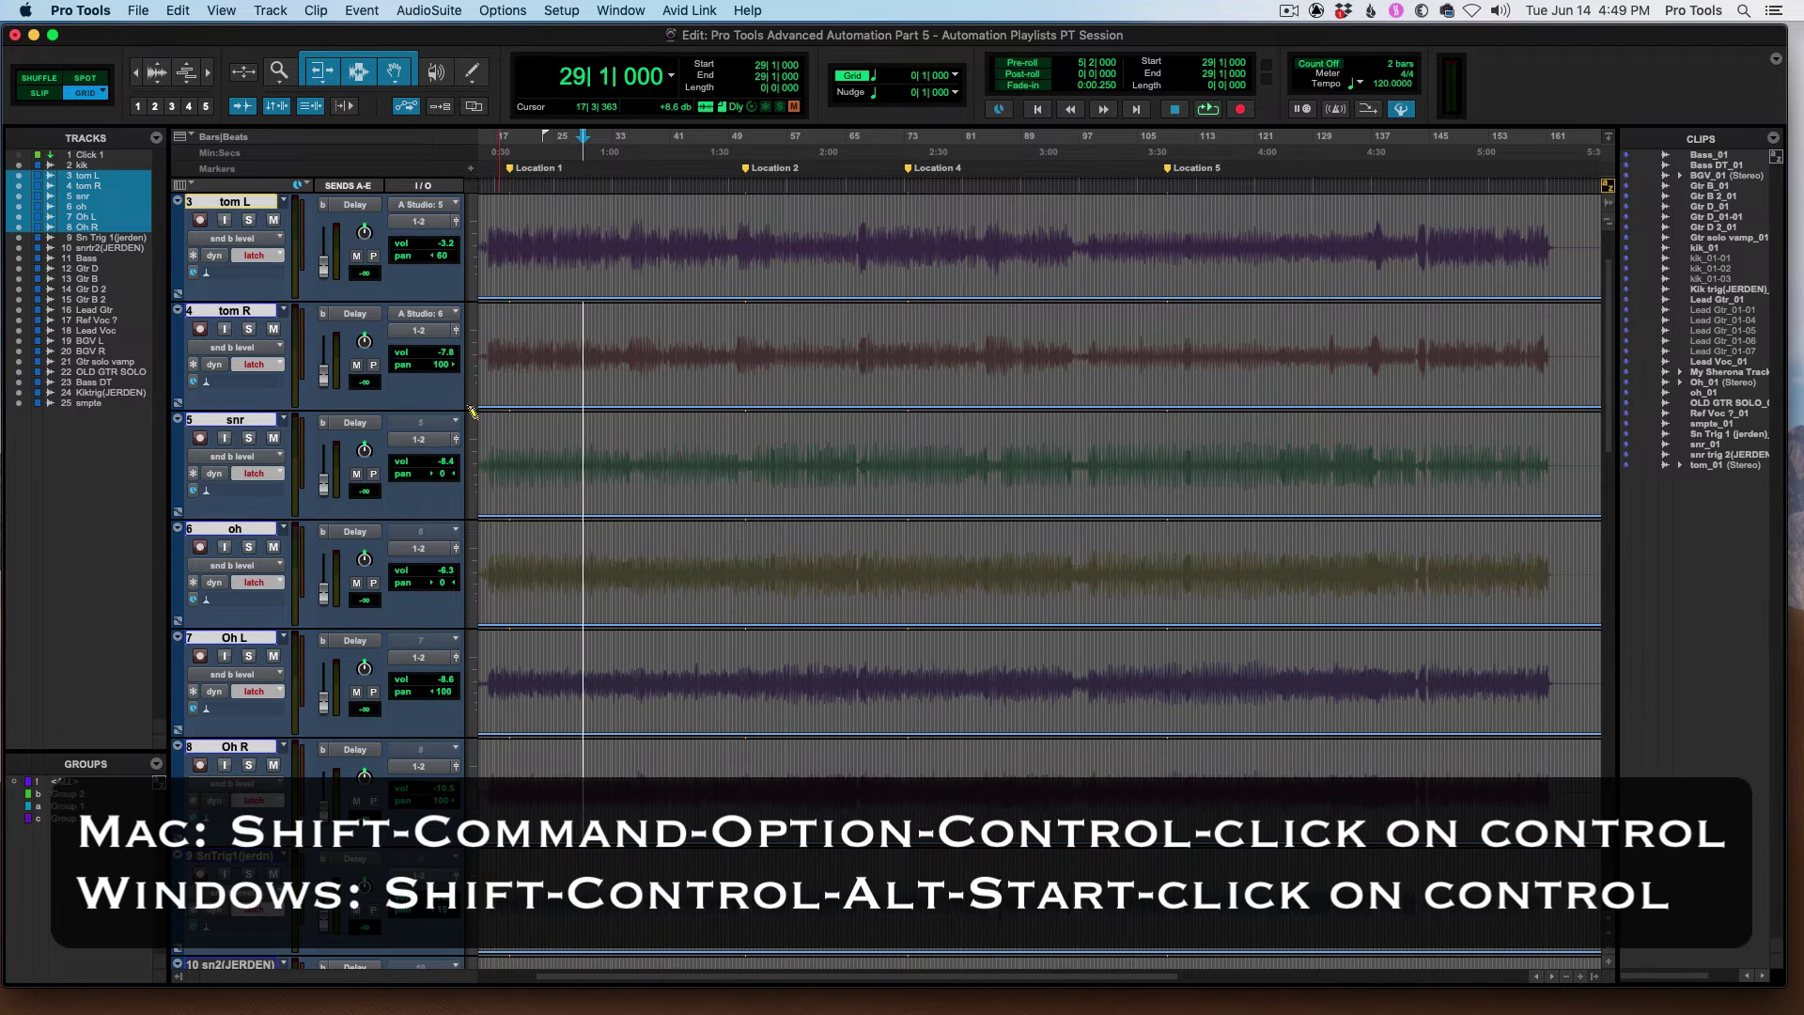
- Switch the selected tracks tom L through Oh R to volume automation with a modifier-click on vol
ctrl+alt+shift+super+click(410, 249)
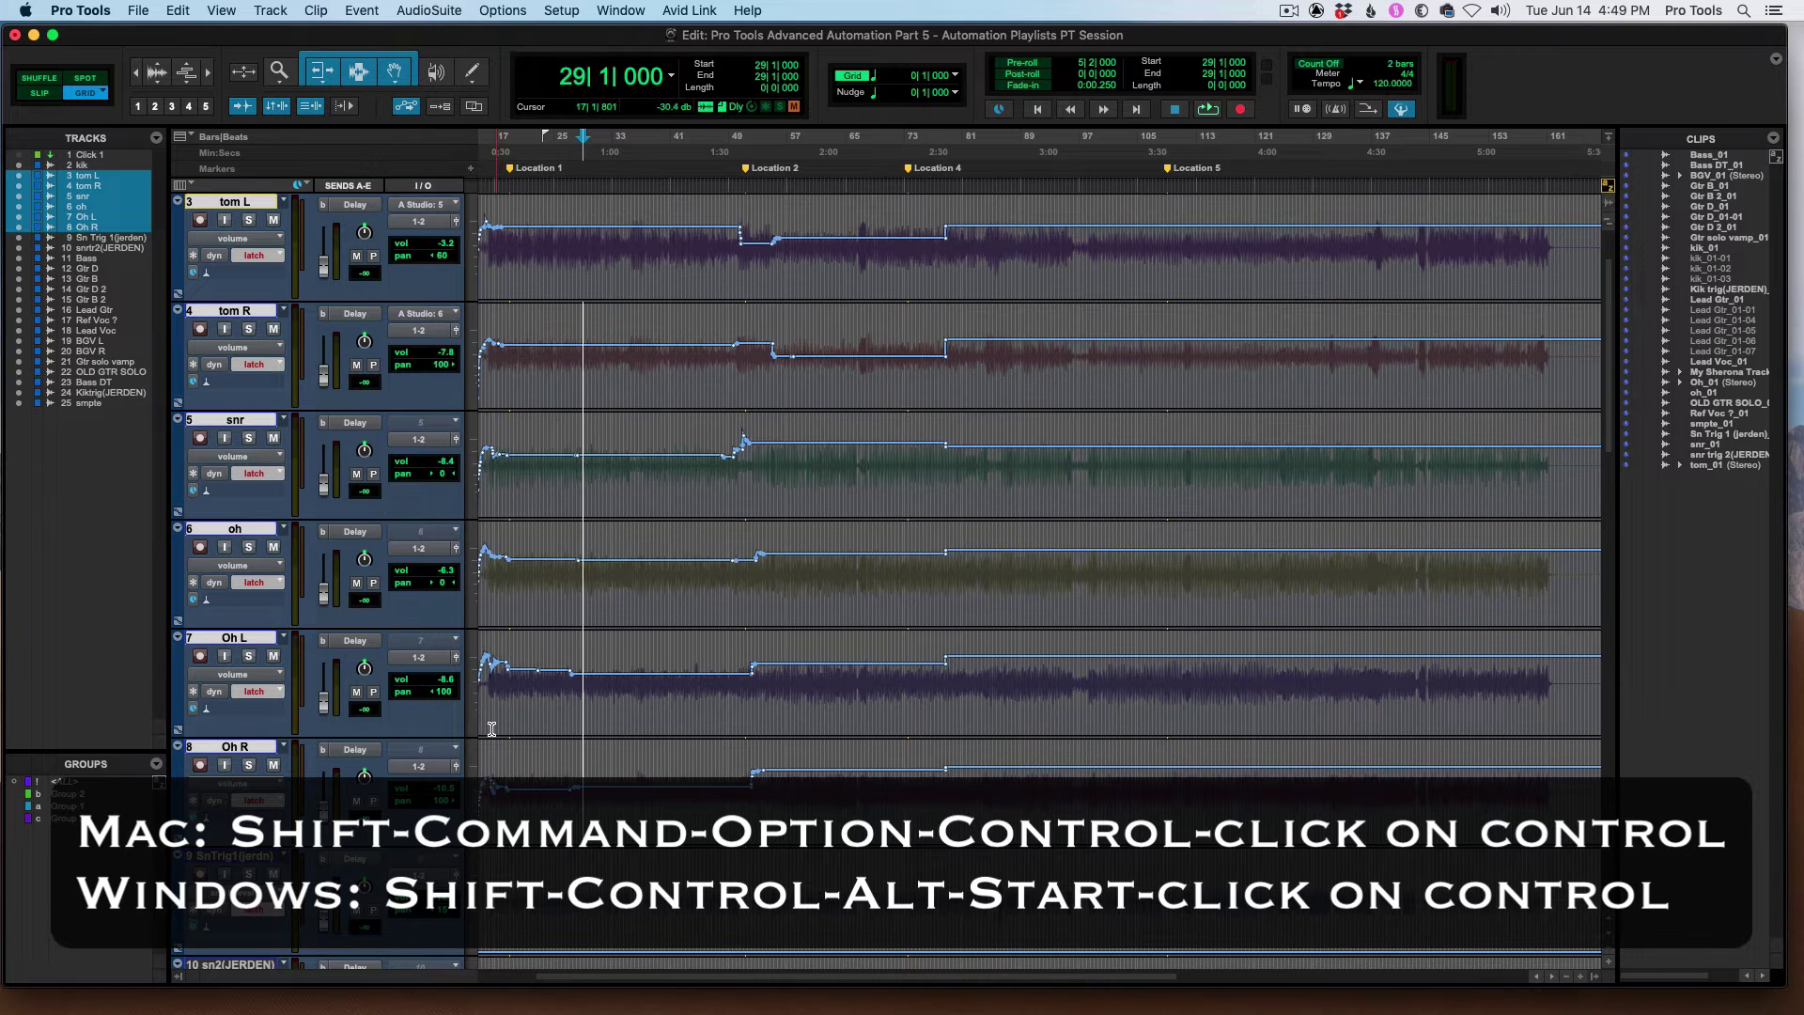
- Set all tracks to small height and switch tracks 9–25, from SnTrig1 down, to waveform view
click(474, 618)
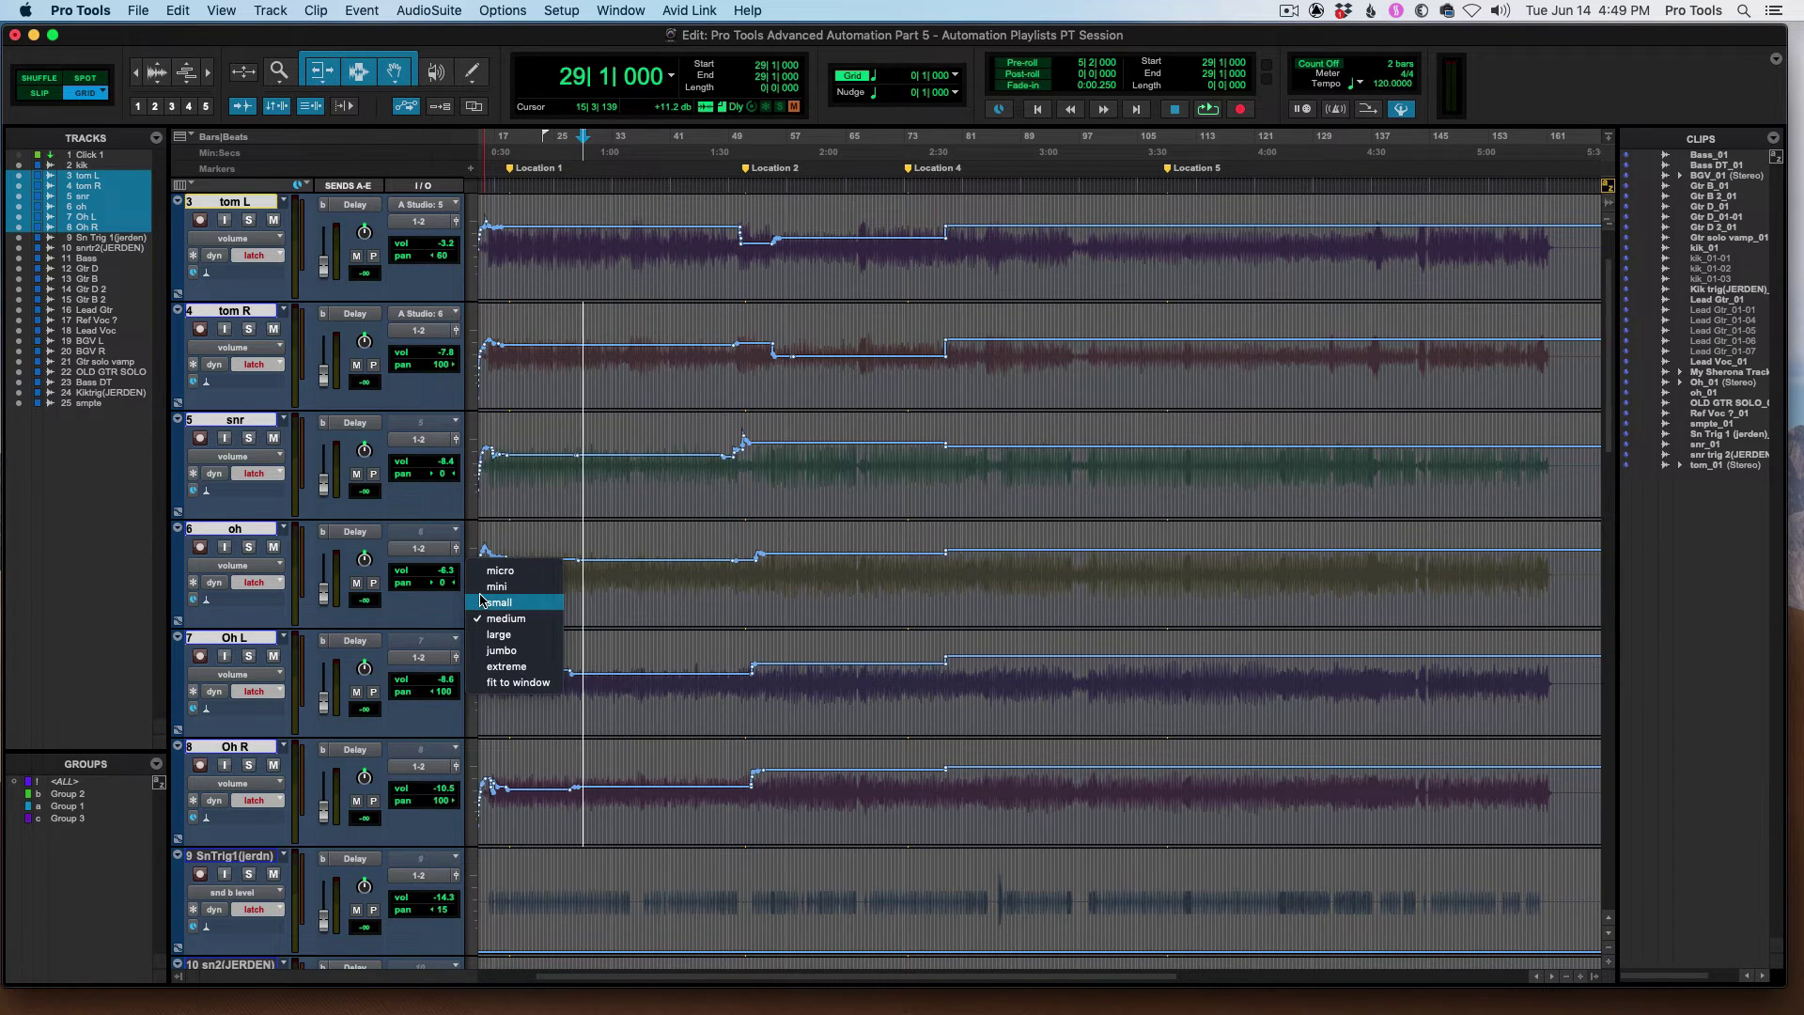
alt+click(498, 603)
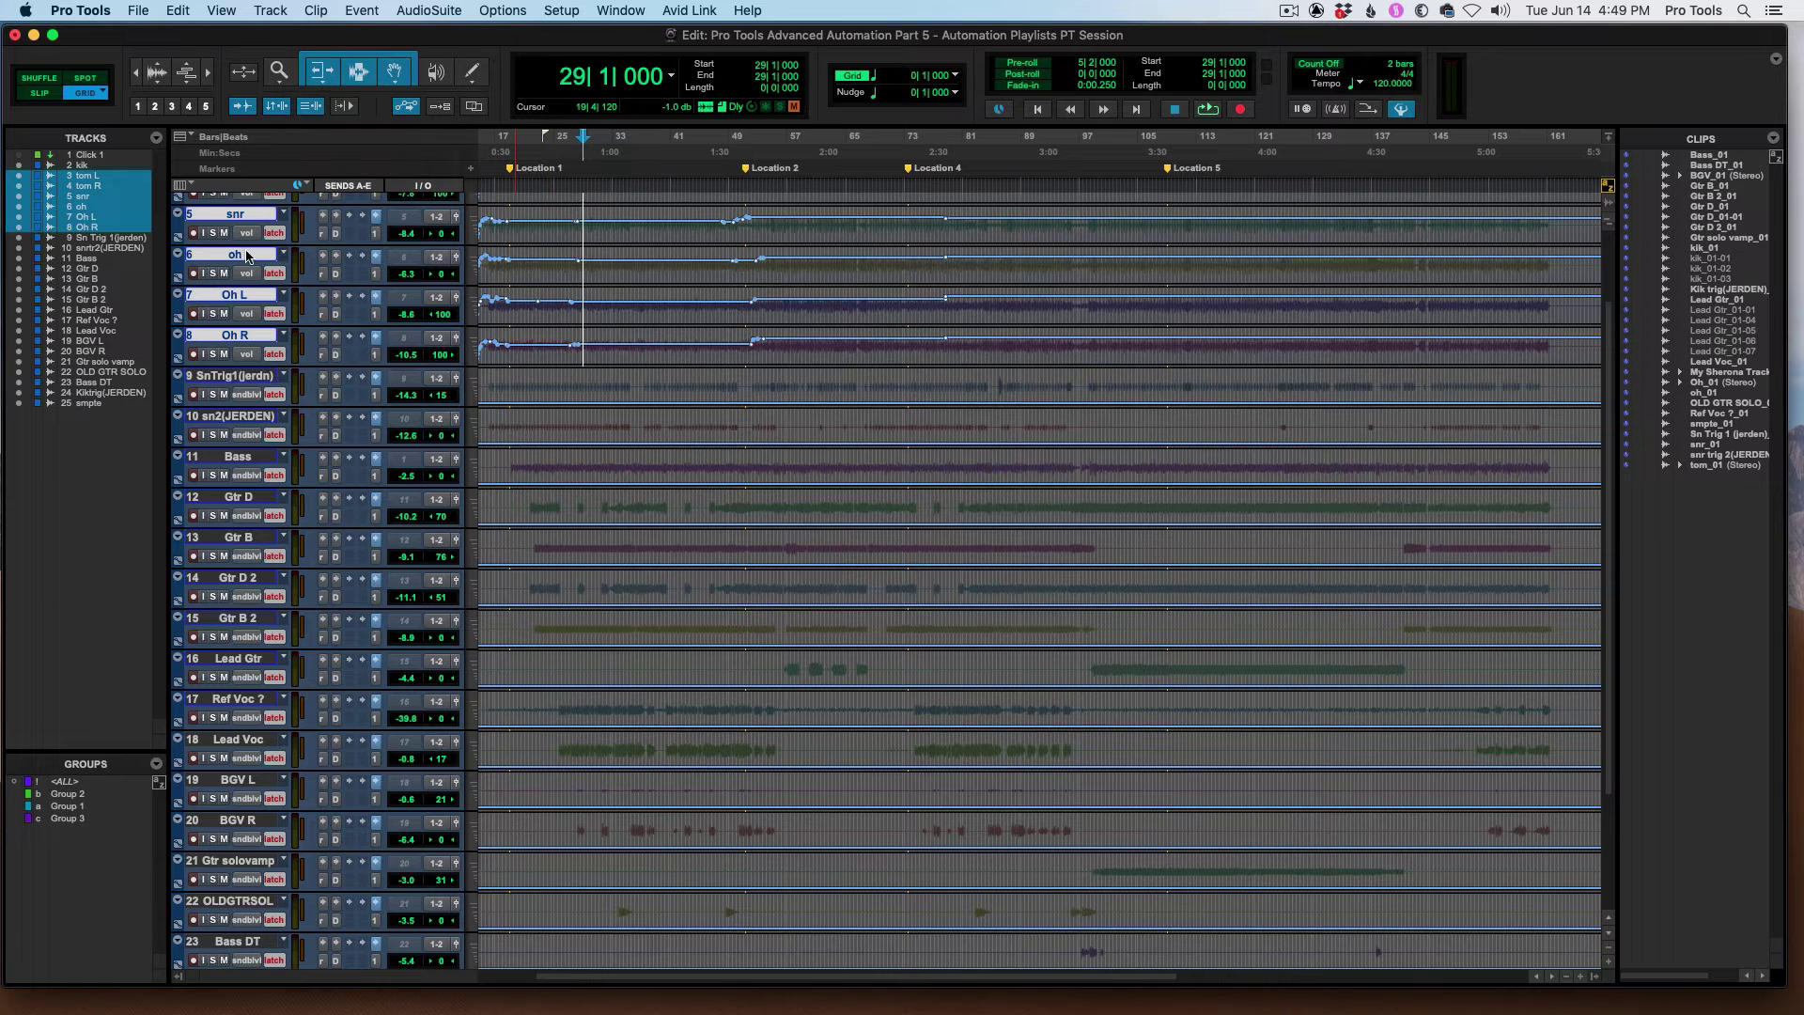
scroll(278, 335, up, 3)
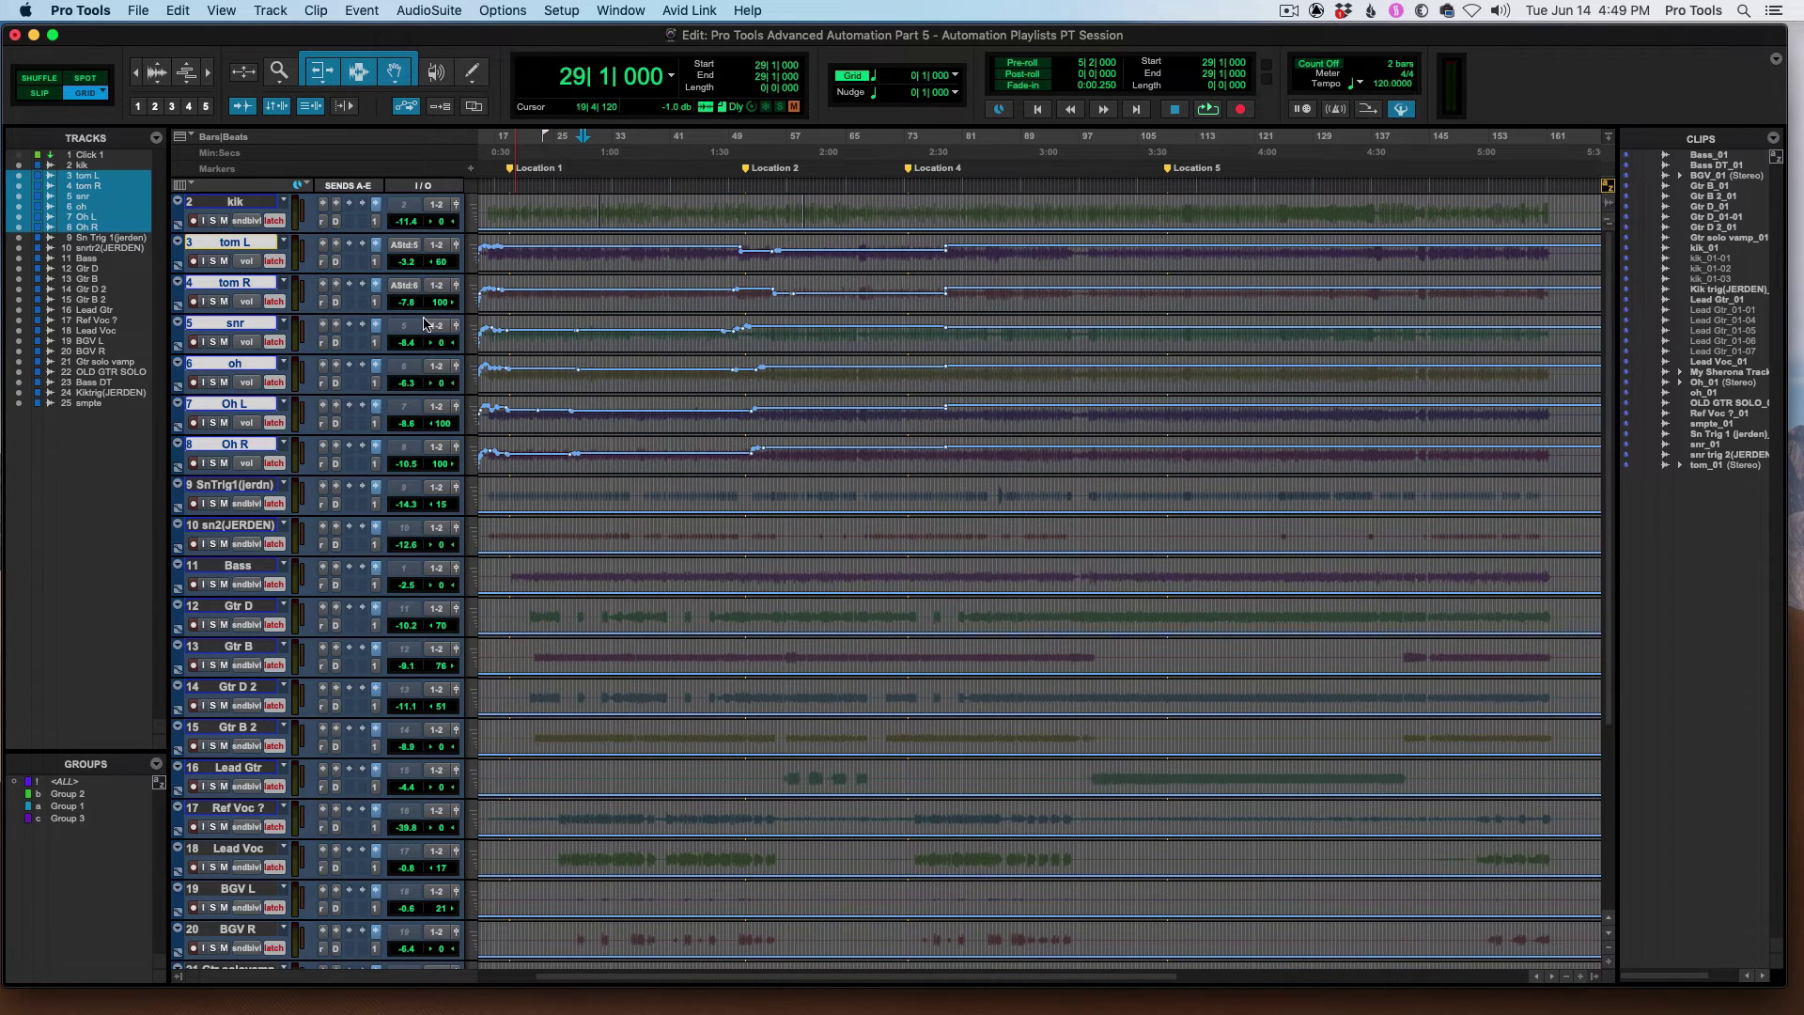
click(234, 485)
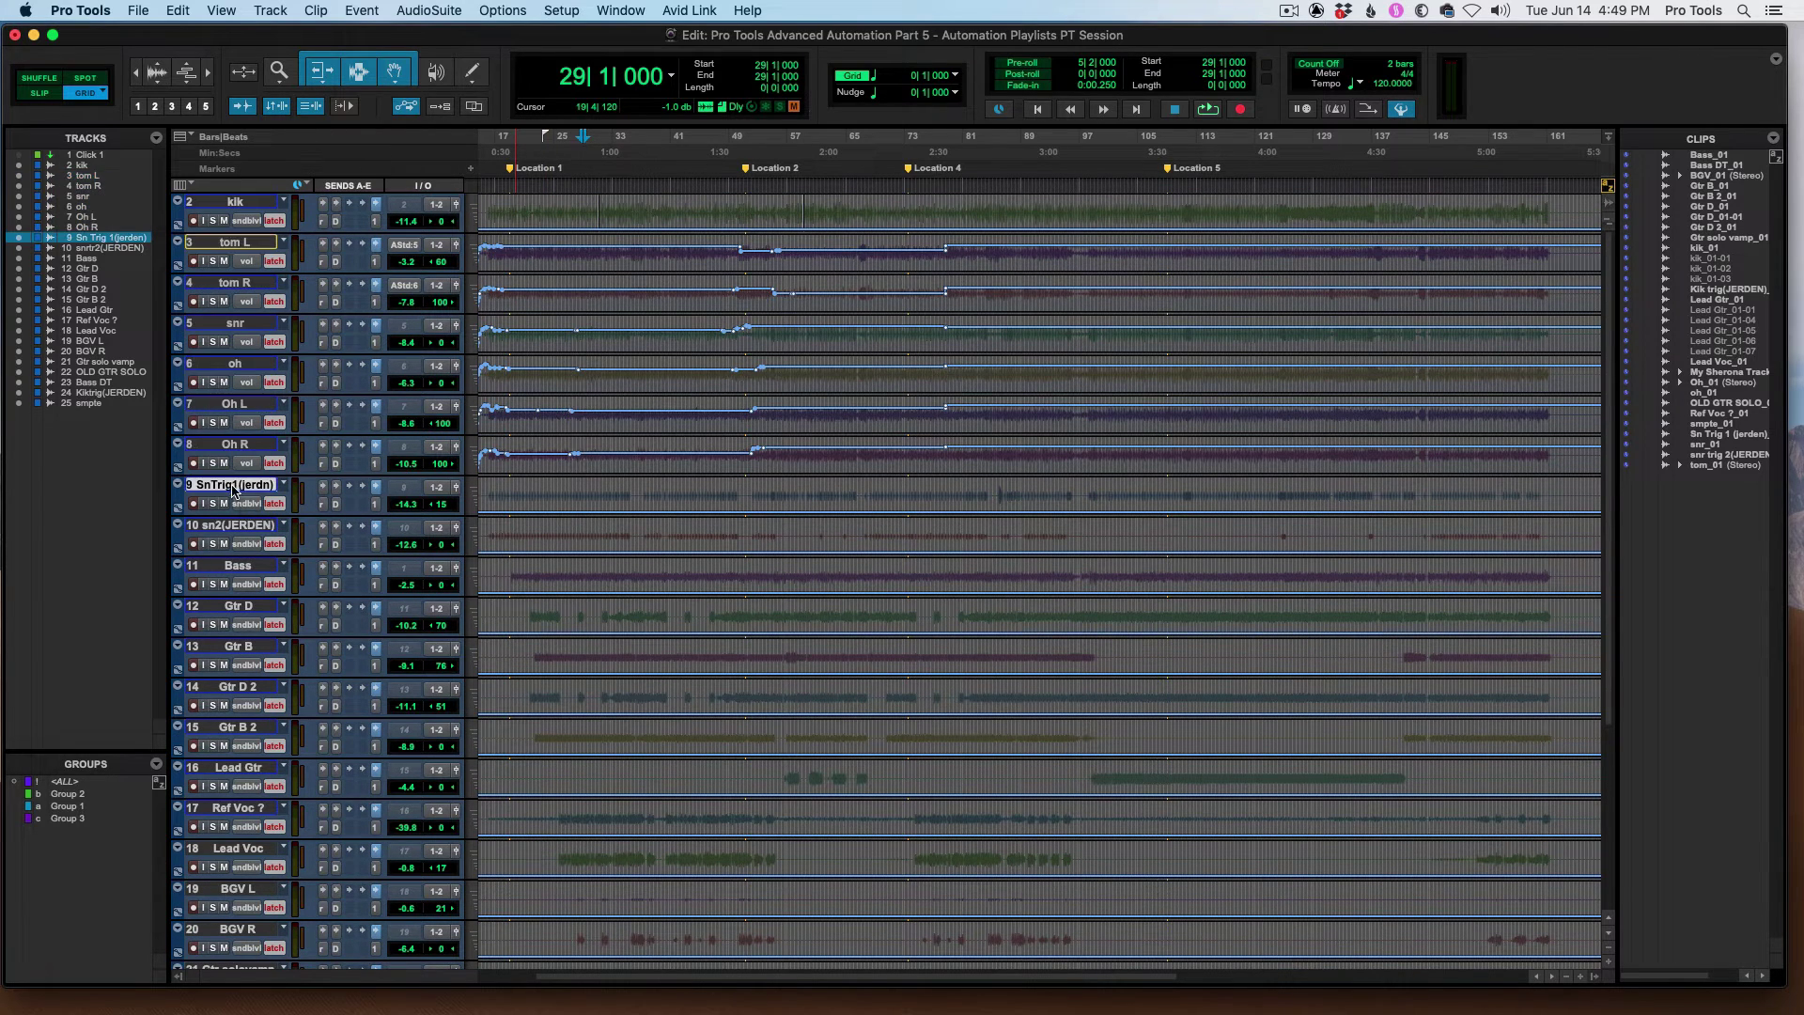
scroll(264, 597, down, 8)
scroll(247, 829, right, 2)
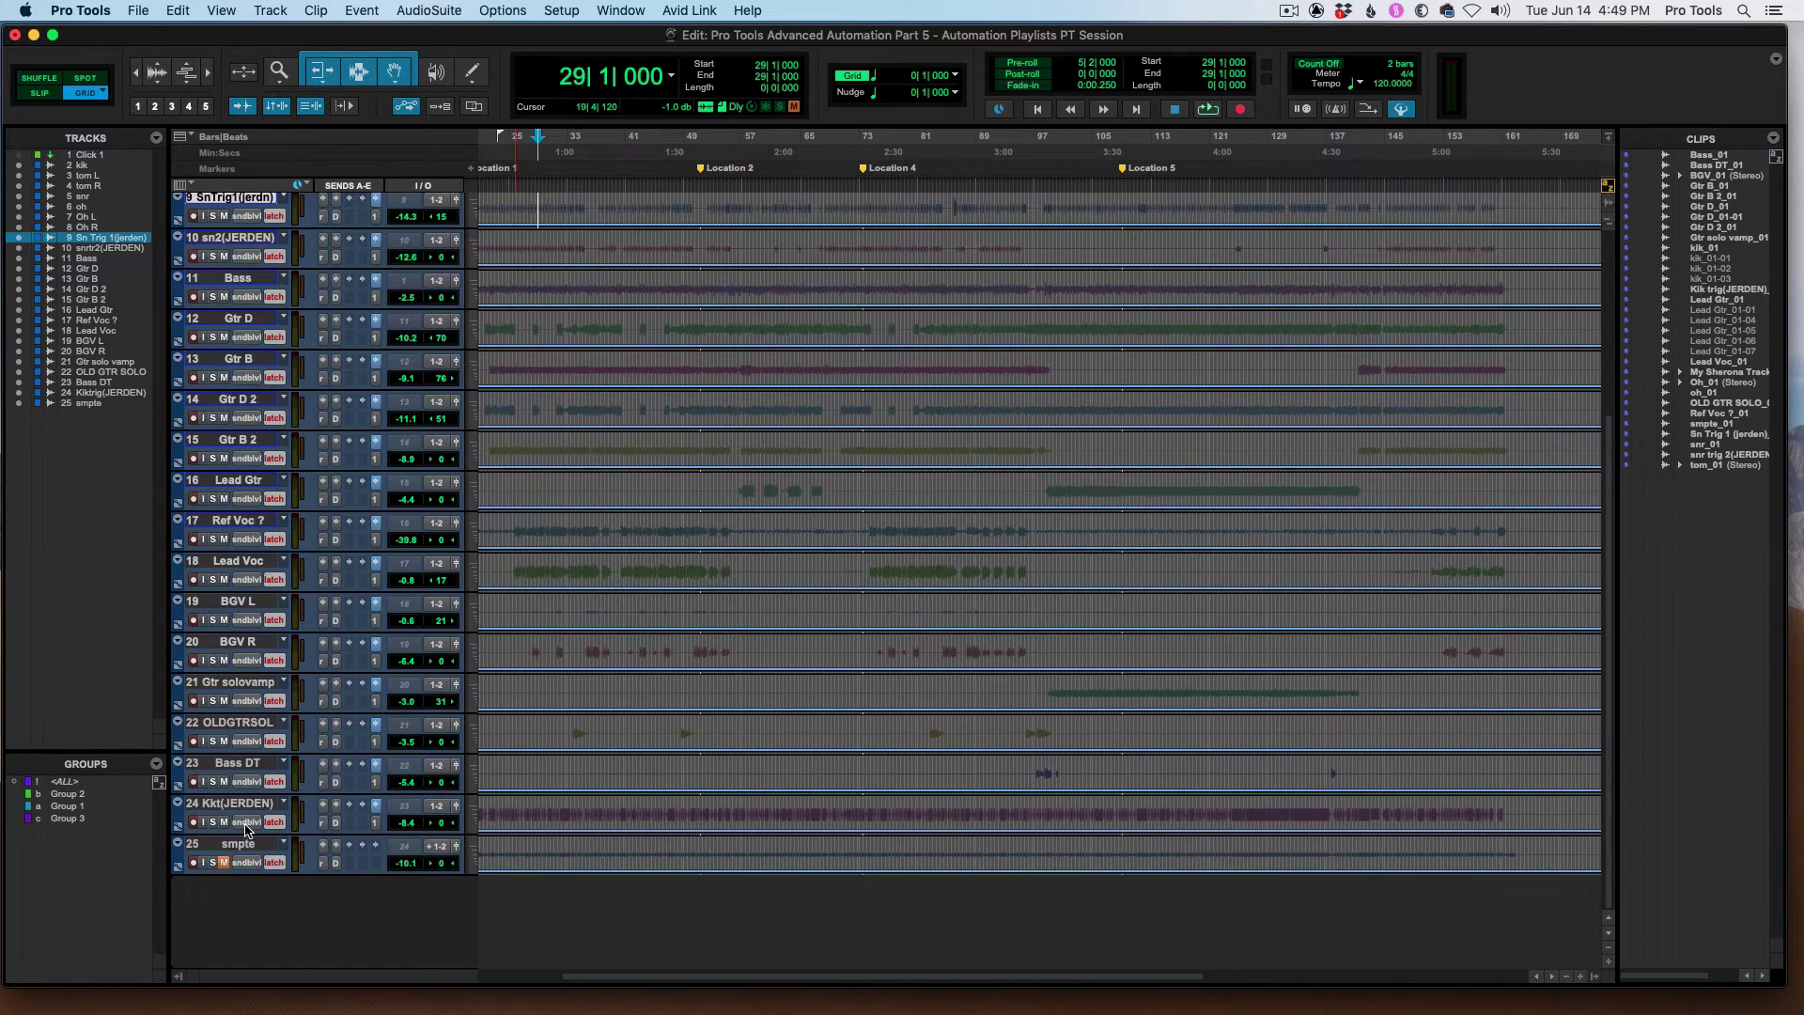
shift+click(252, 849)
scroll(251, 849, up, 8)
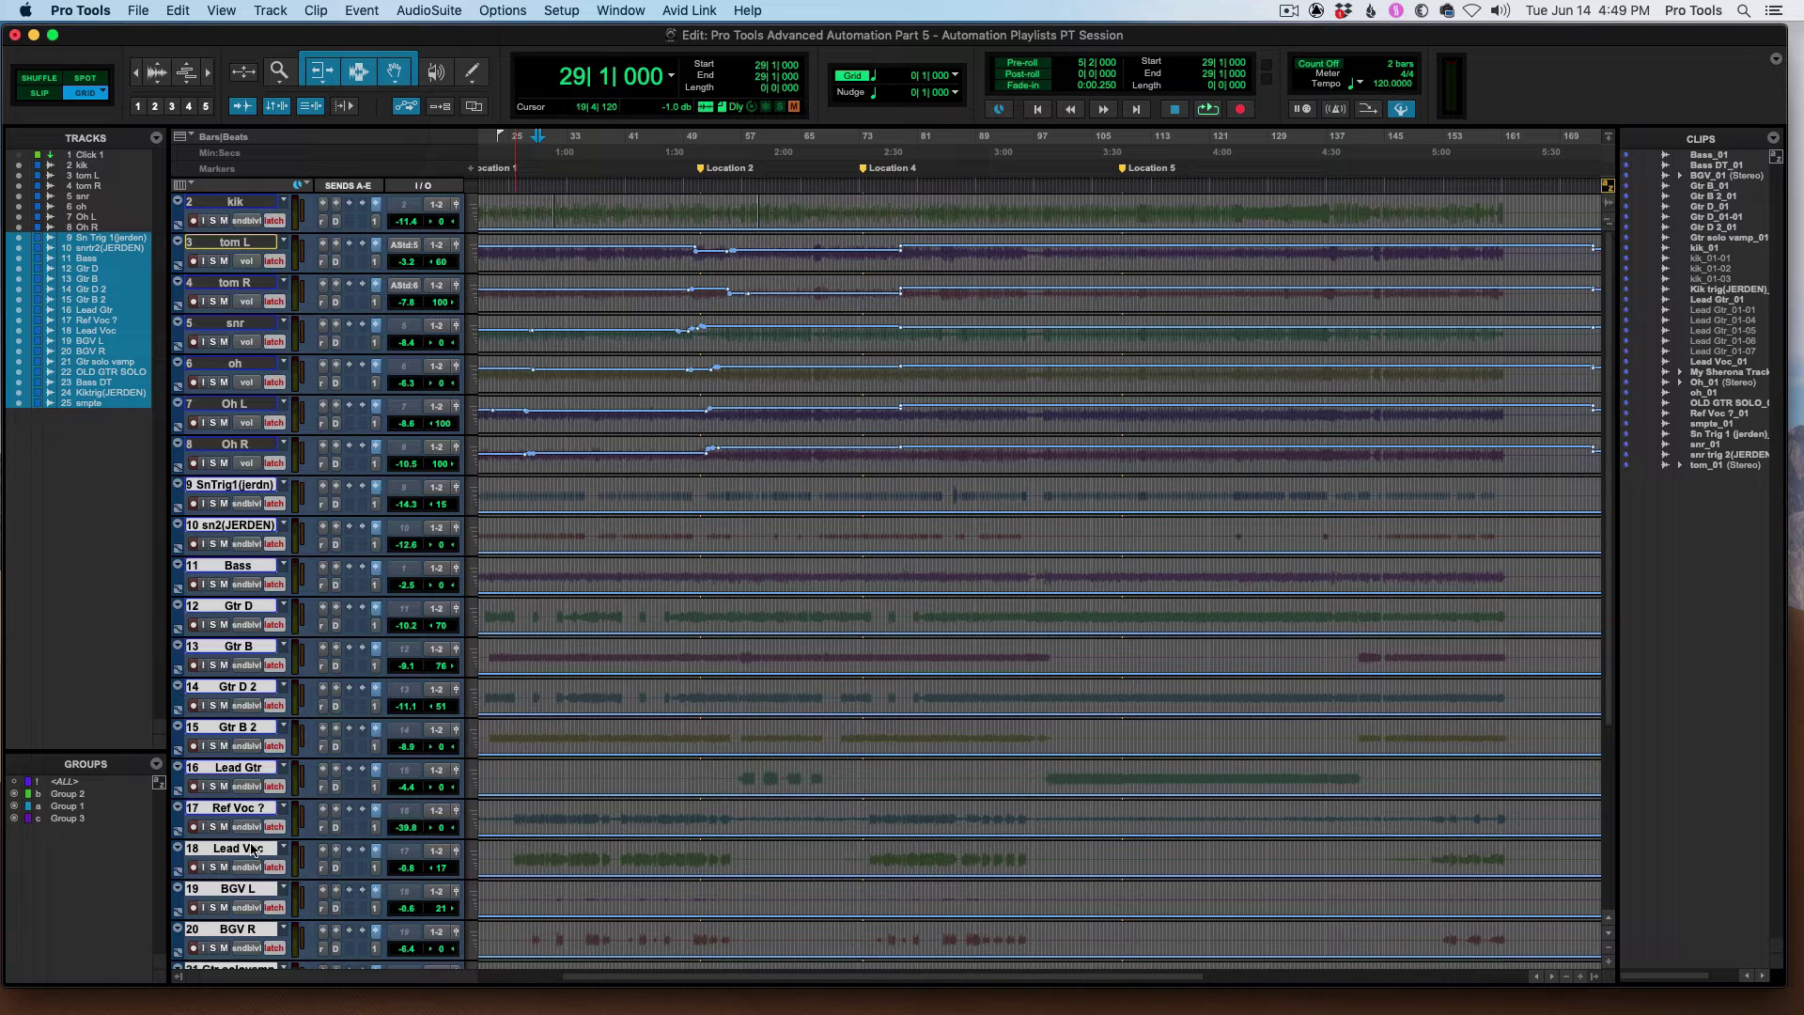
key(ctrl+super+minus)
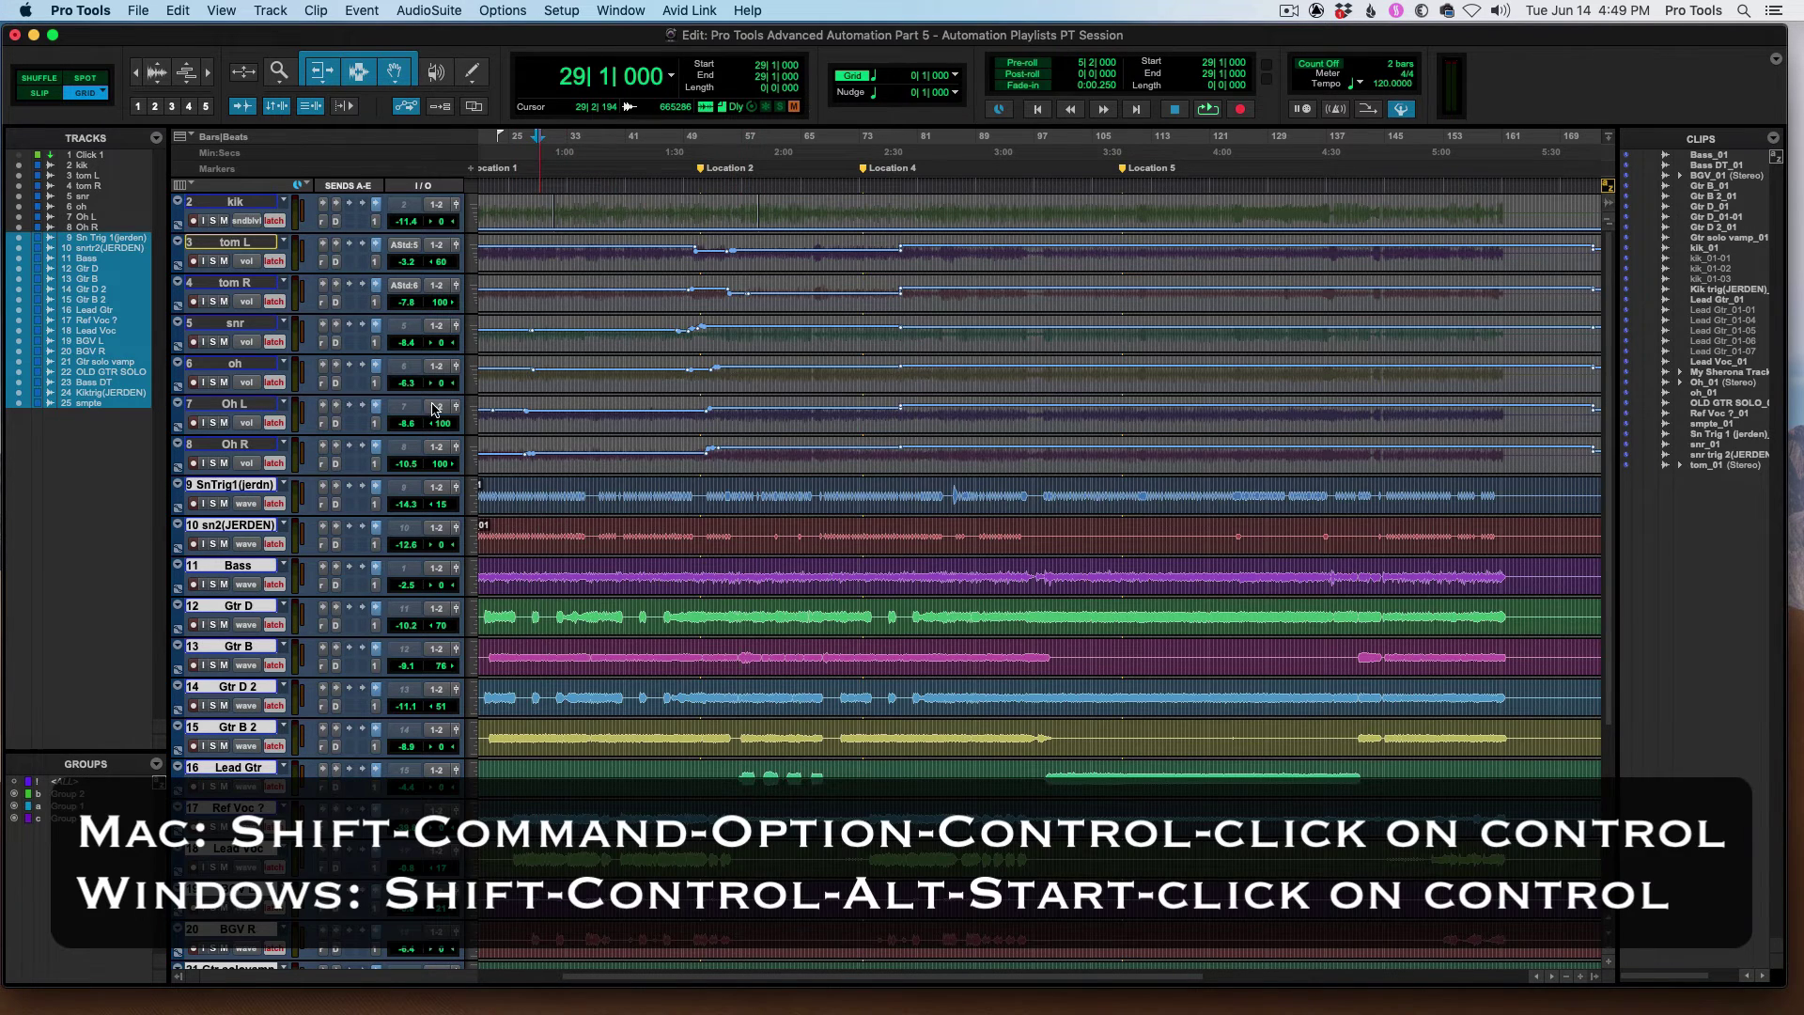
- Select kik and tom L through Oh R, show their pan and mute lanes, then return them to waveform
shift+click(230, 203)
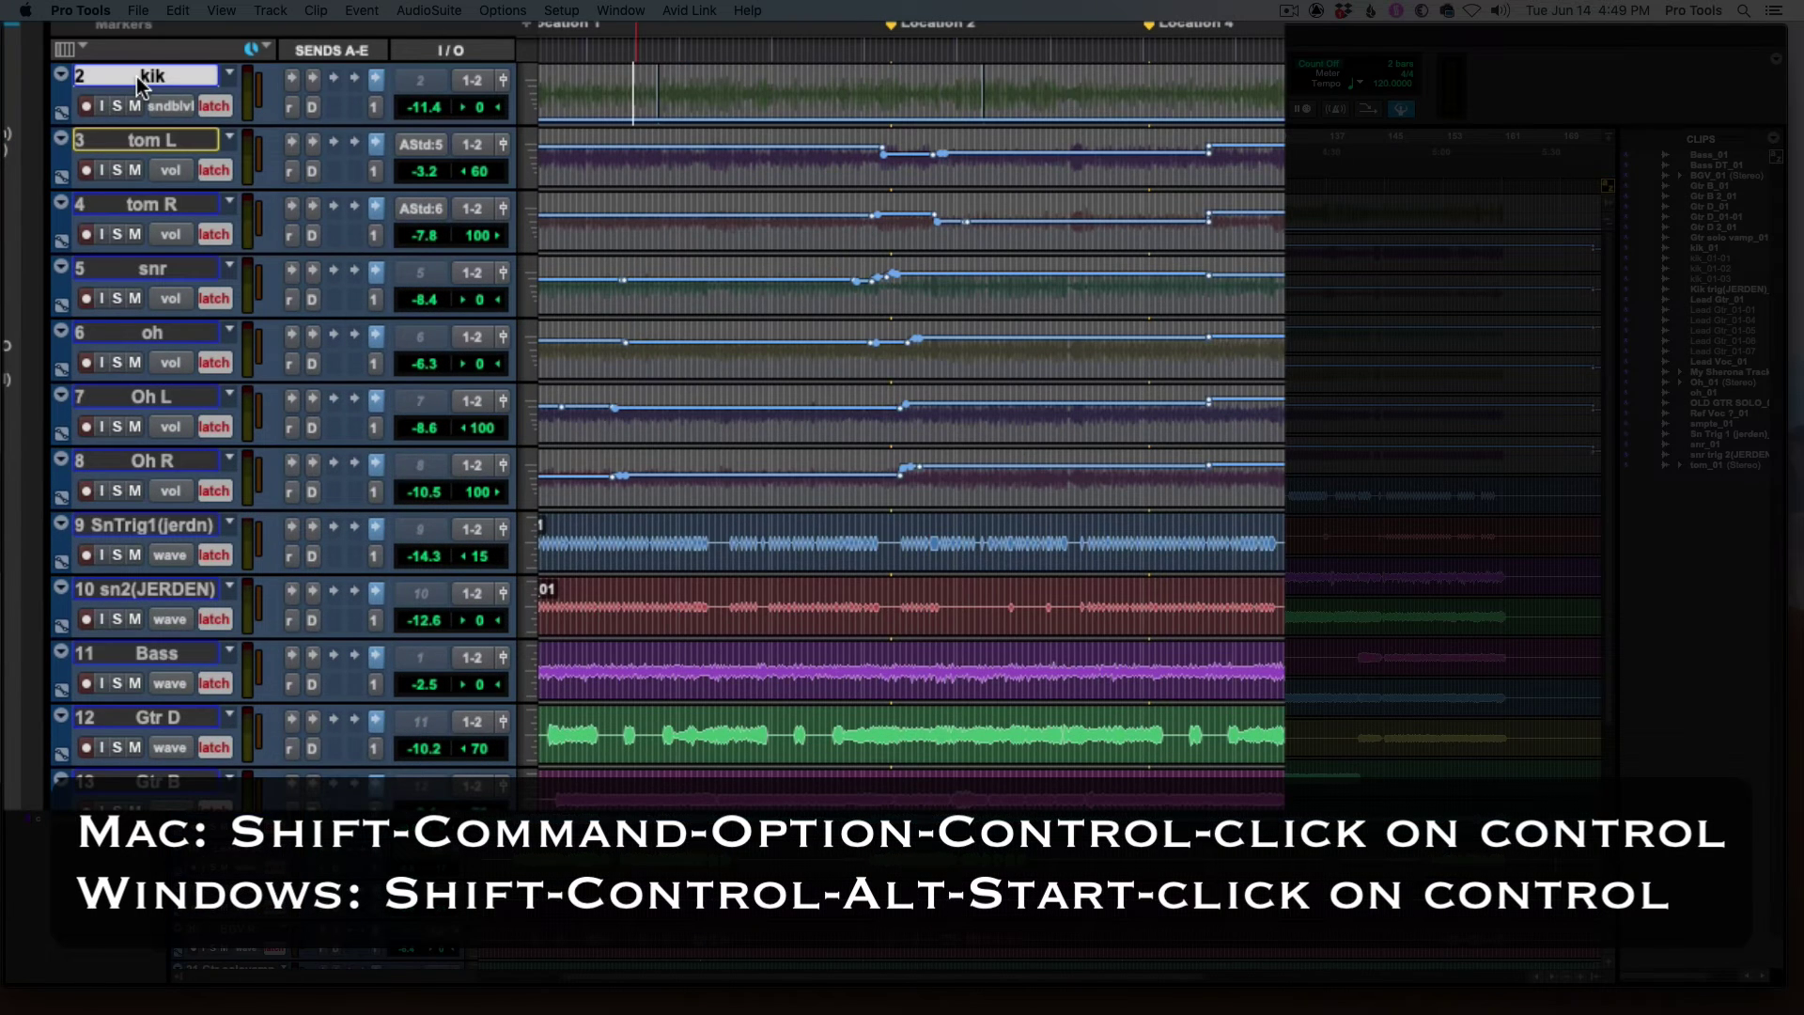
shift+click(155, 462)
scroll(154, 464, down, 1)
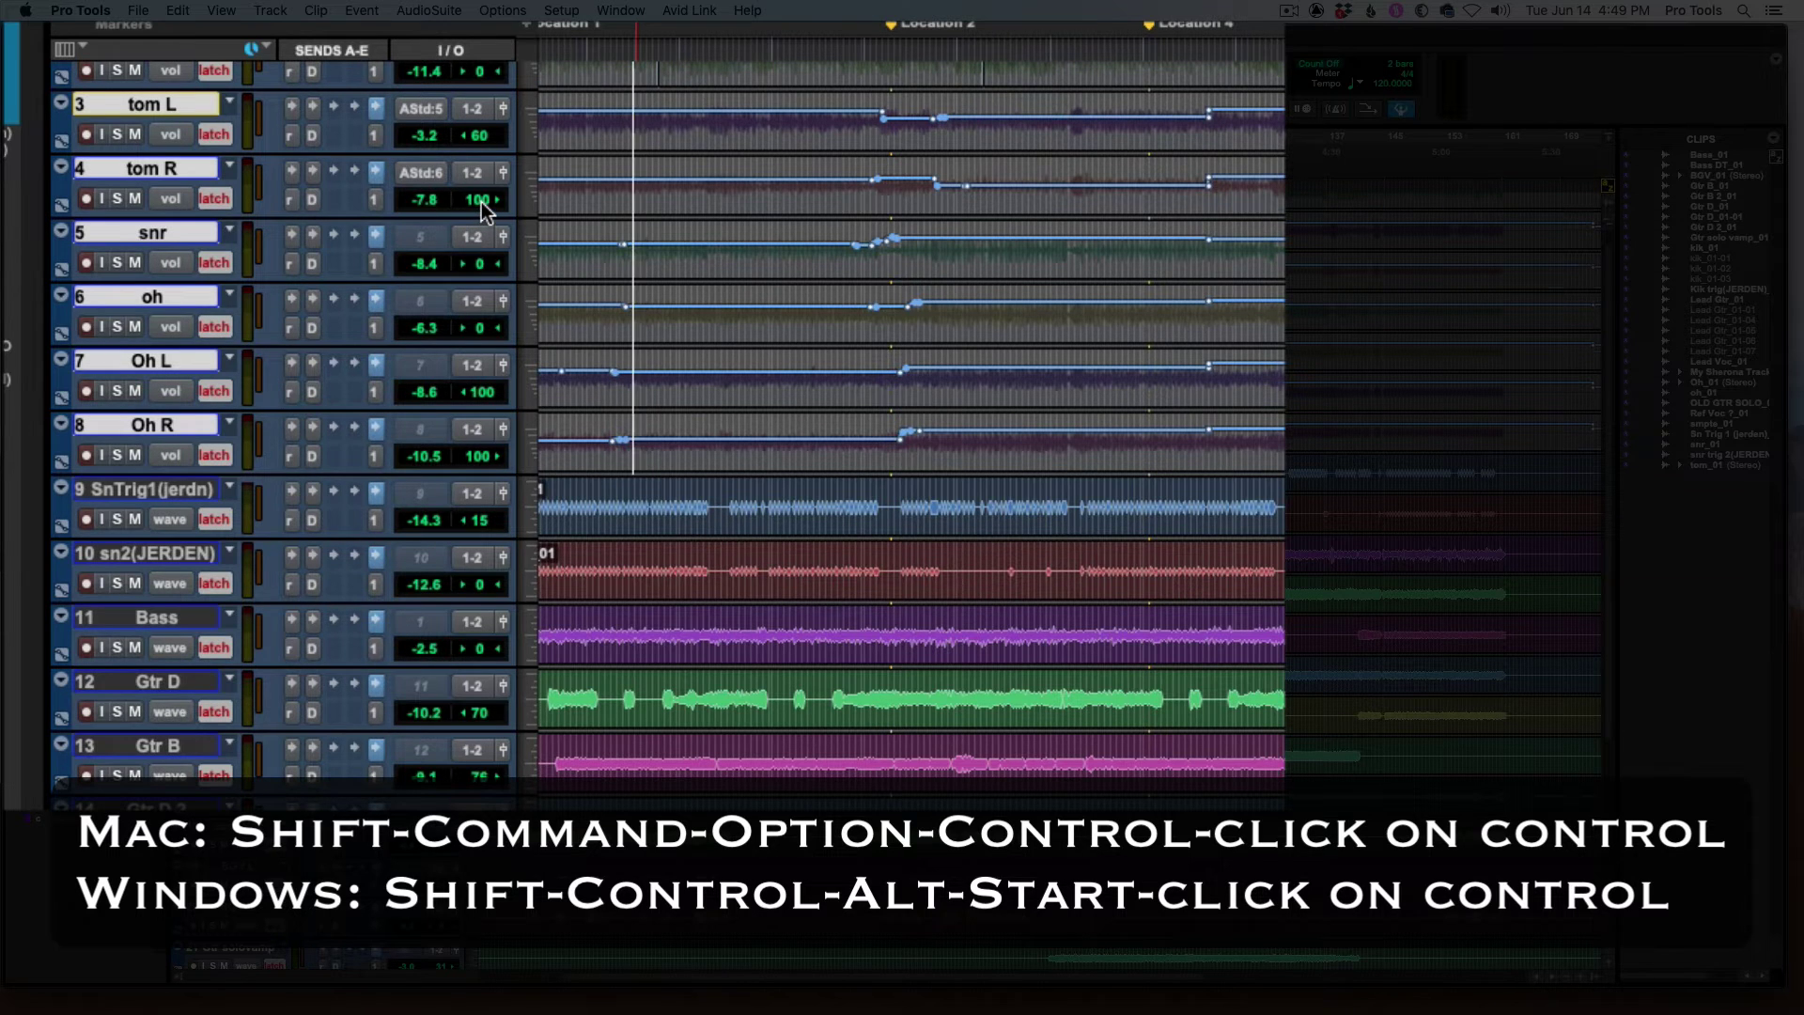
ctrl+alt+shift+super+click(481, 201)
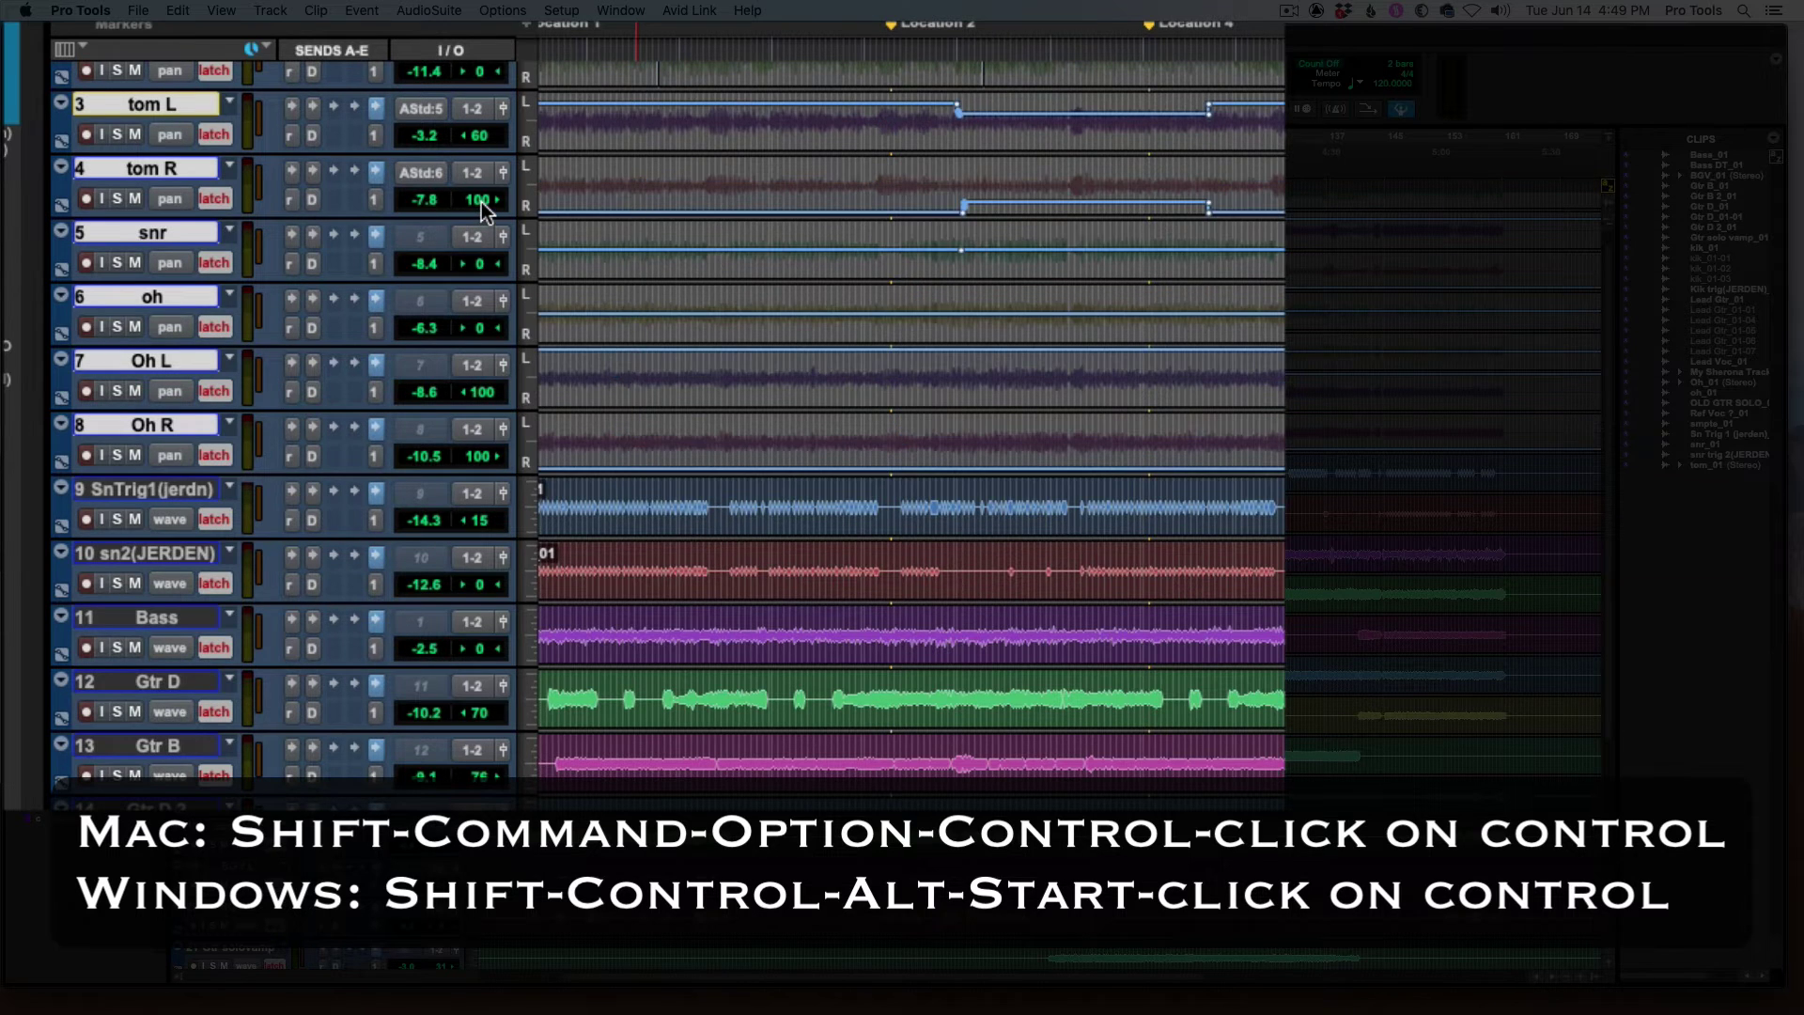
ctrl+alt+shift+super+click(135, 198)
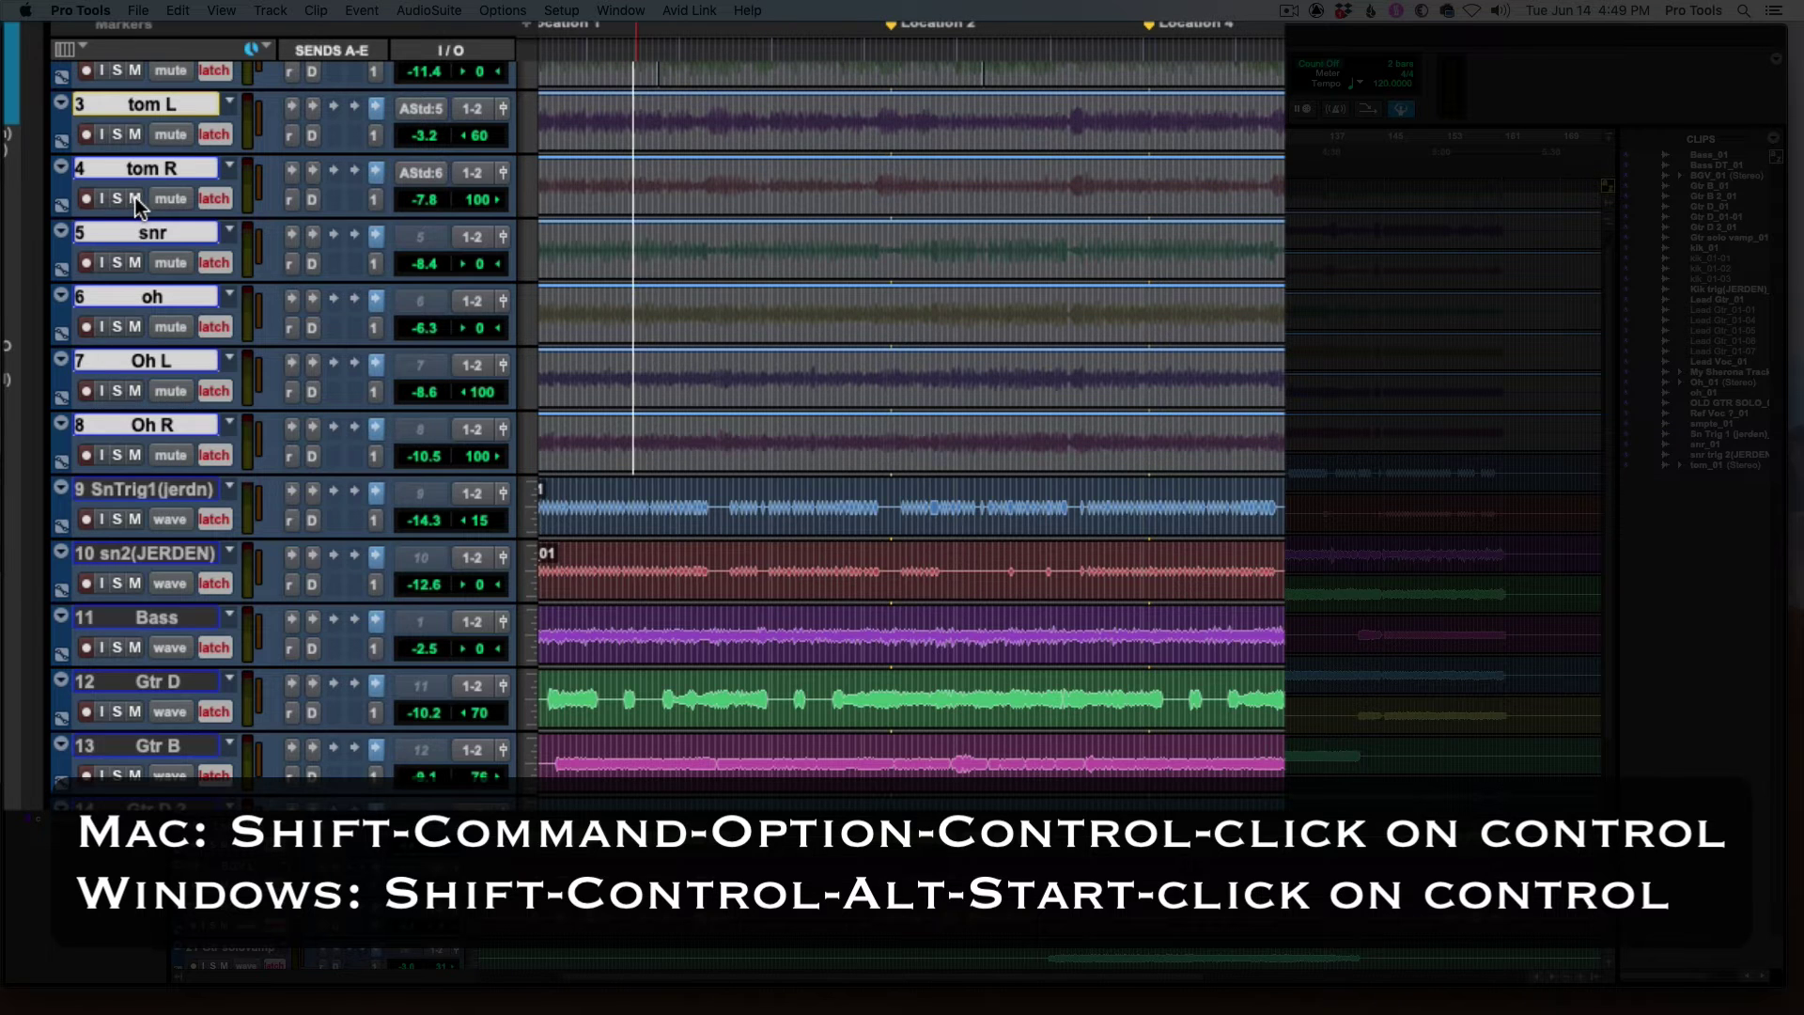
ctrl+alt+shift+super+click(139, 173)
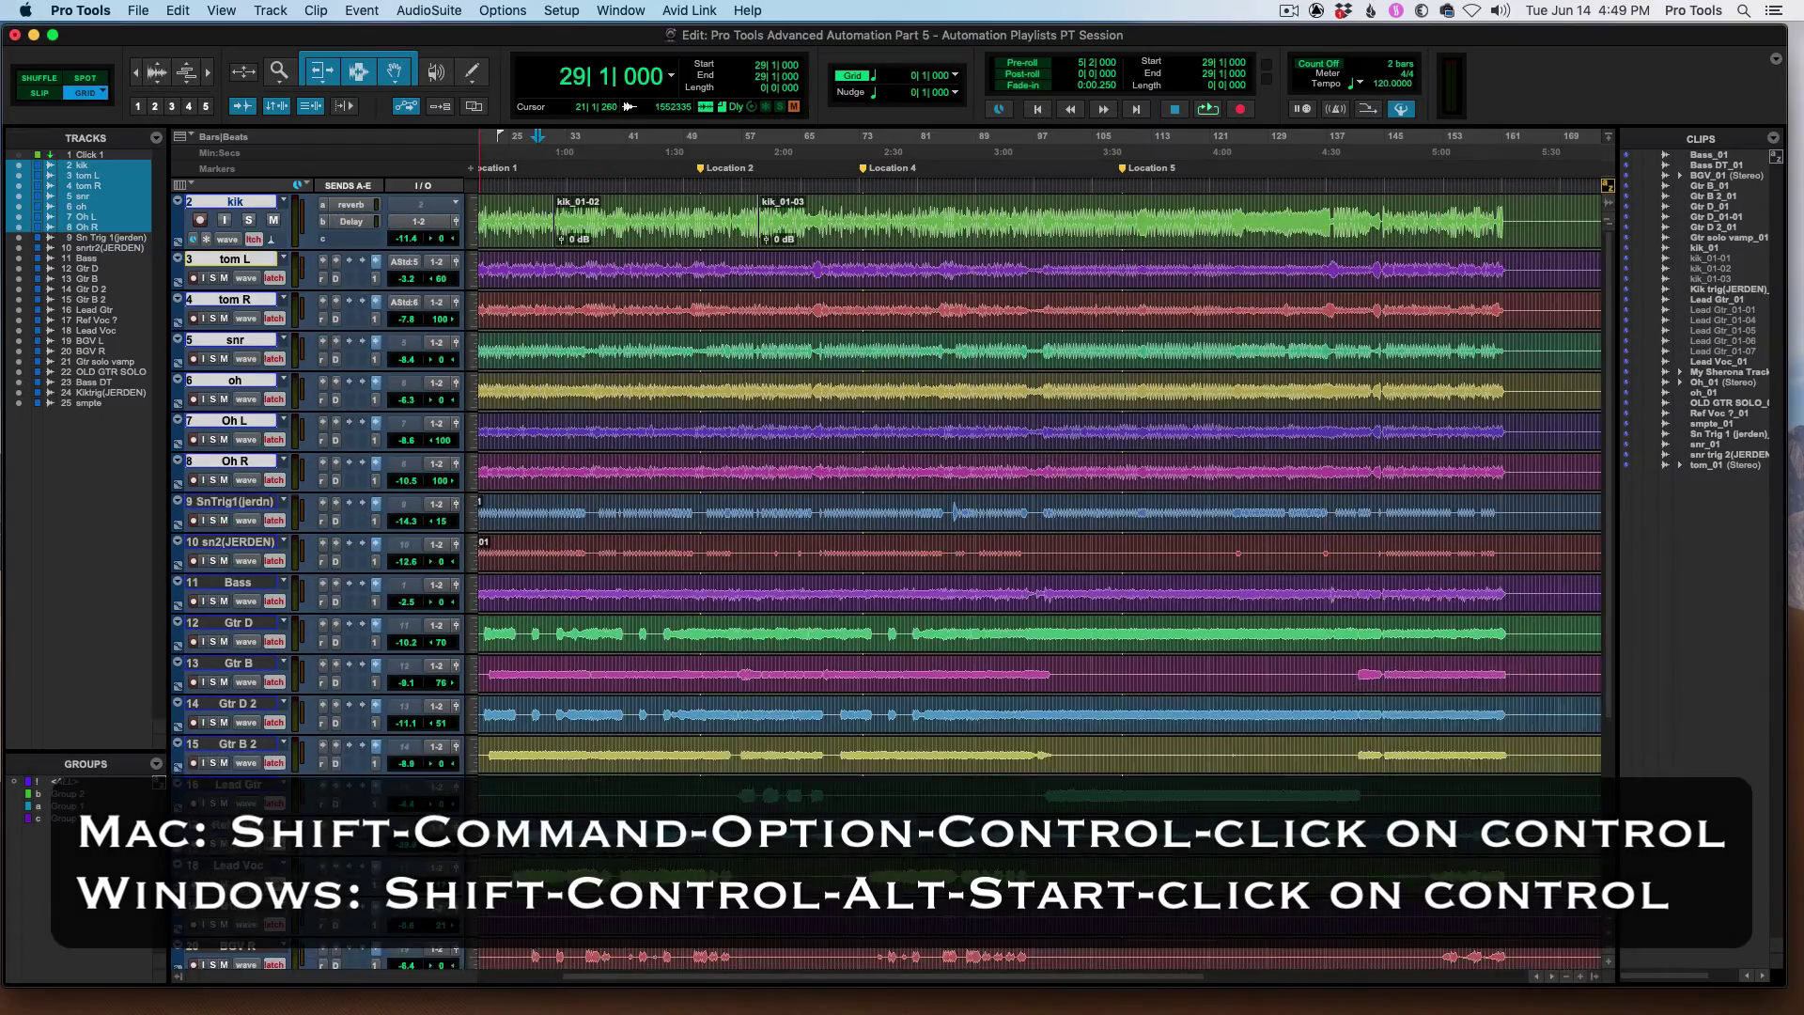
- Enlarge kik, display the Inserts A-E column, and open kik's EQ3 7-Band plugin window
key(ctrl+Down)
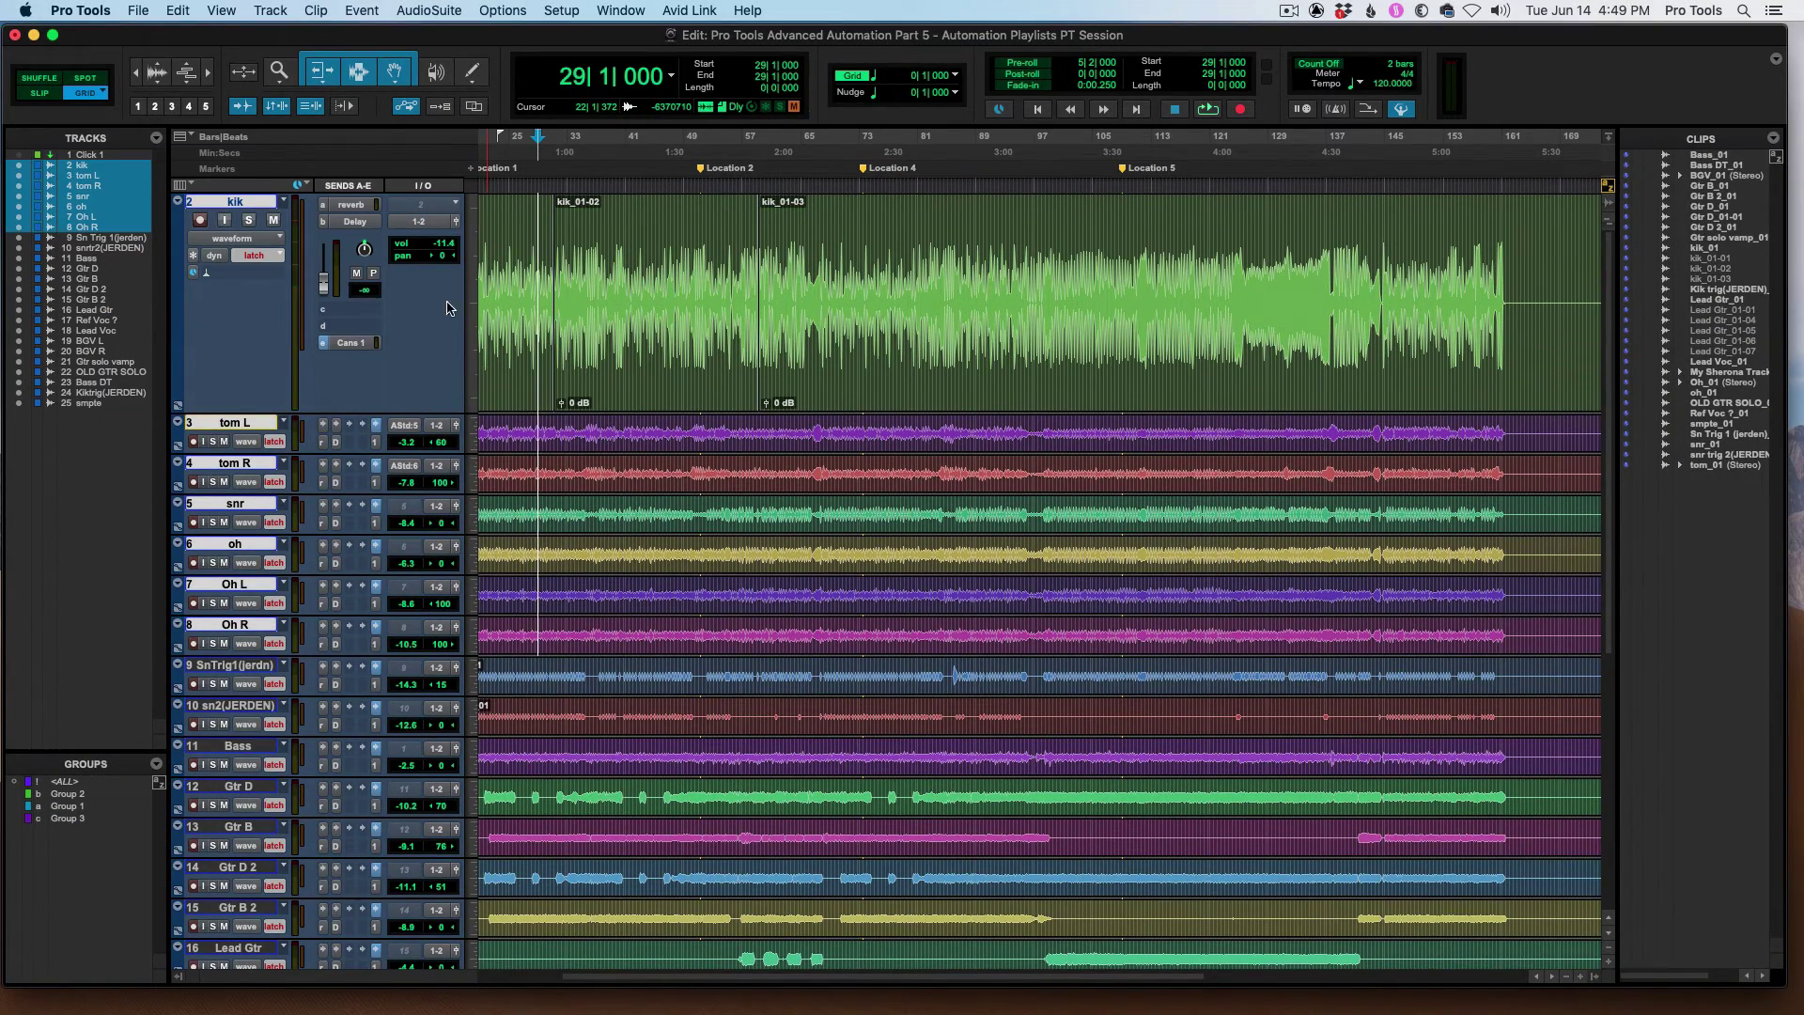
right_click(354, 187)
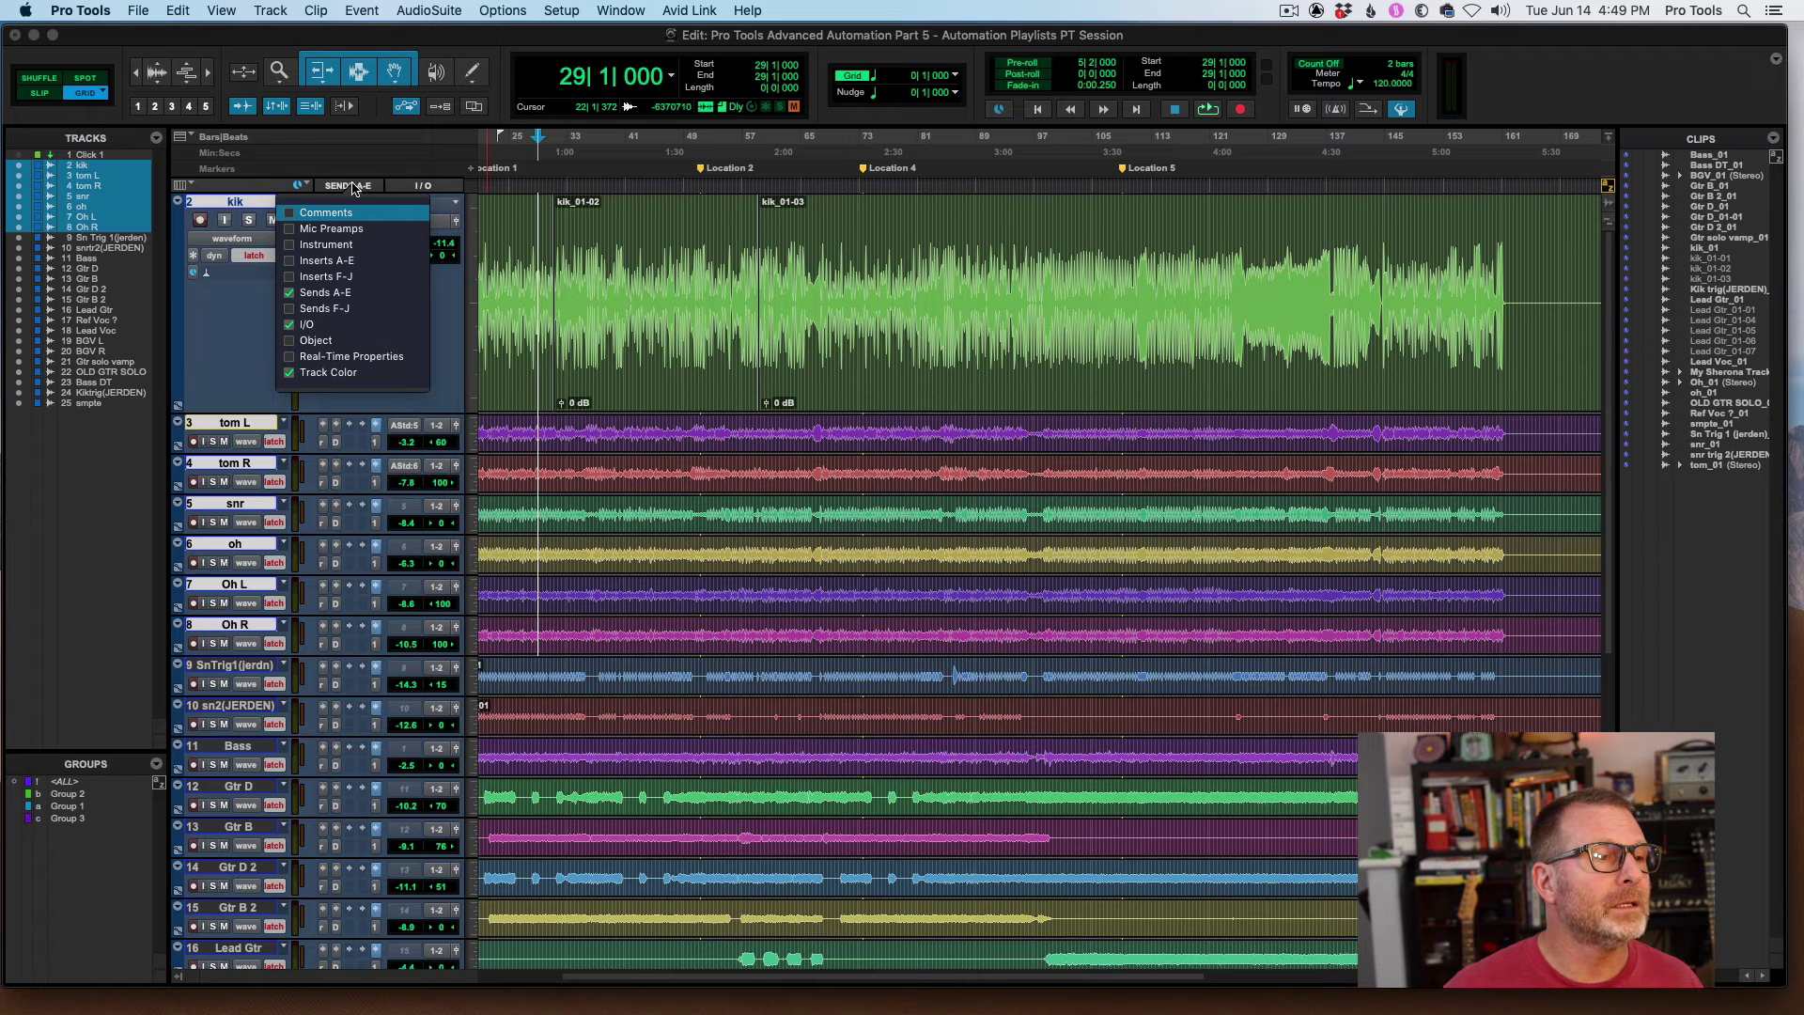
click(292, 263)
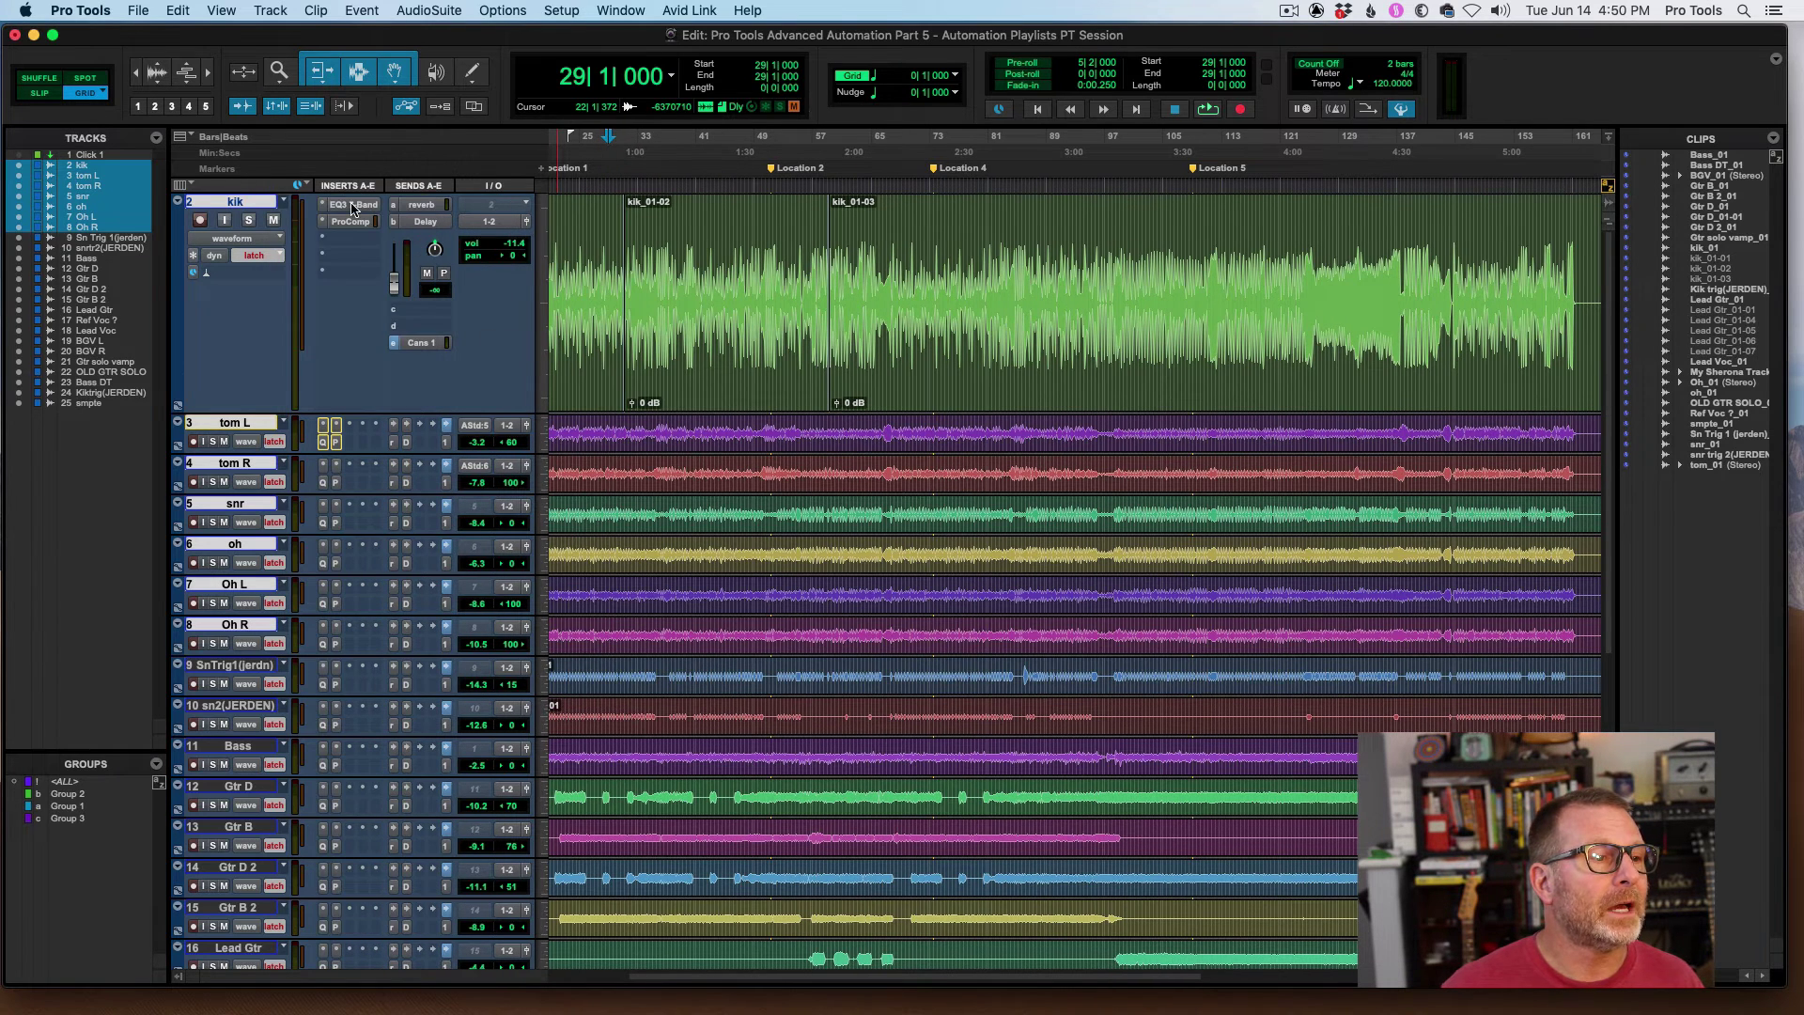
click(353, 205)
drag(1074, 302, 1049, 207)
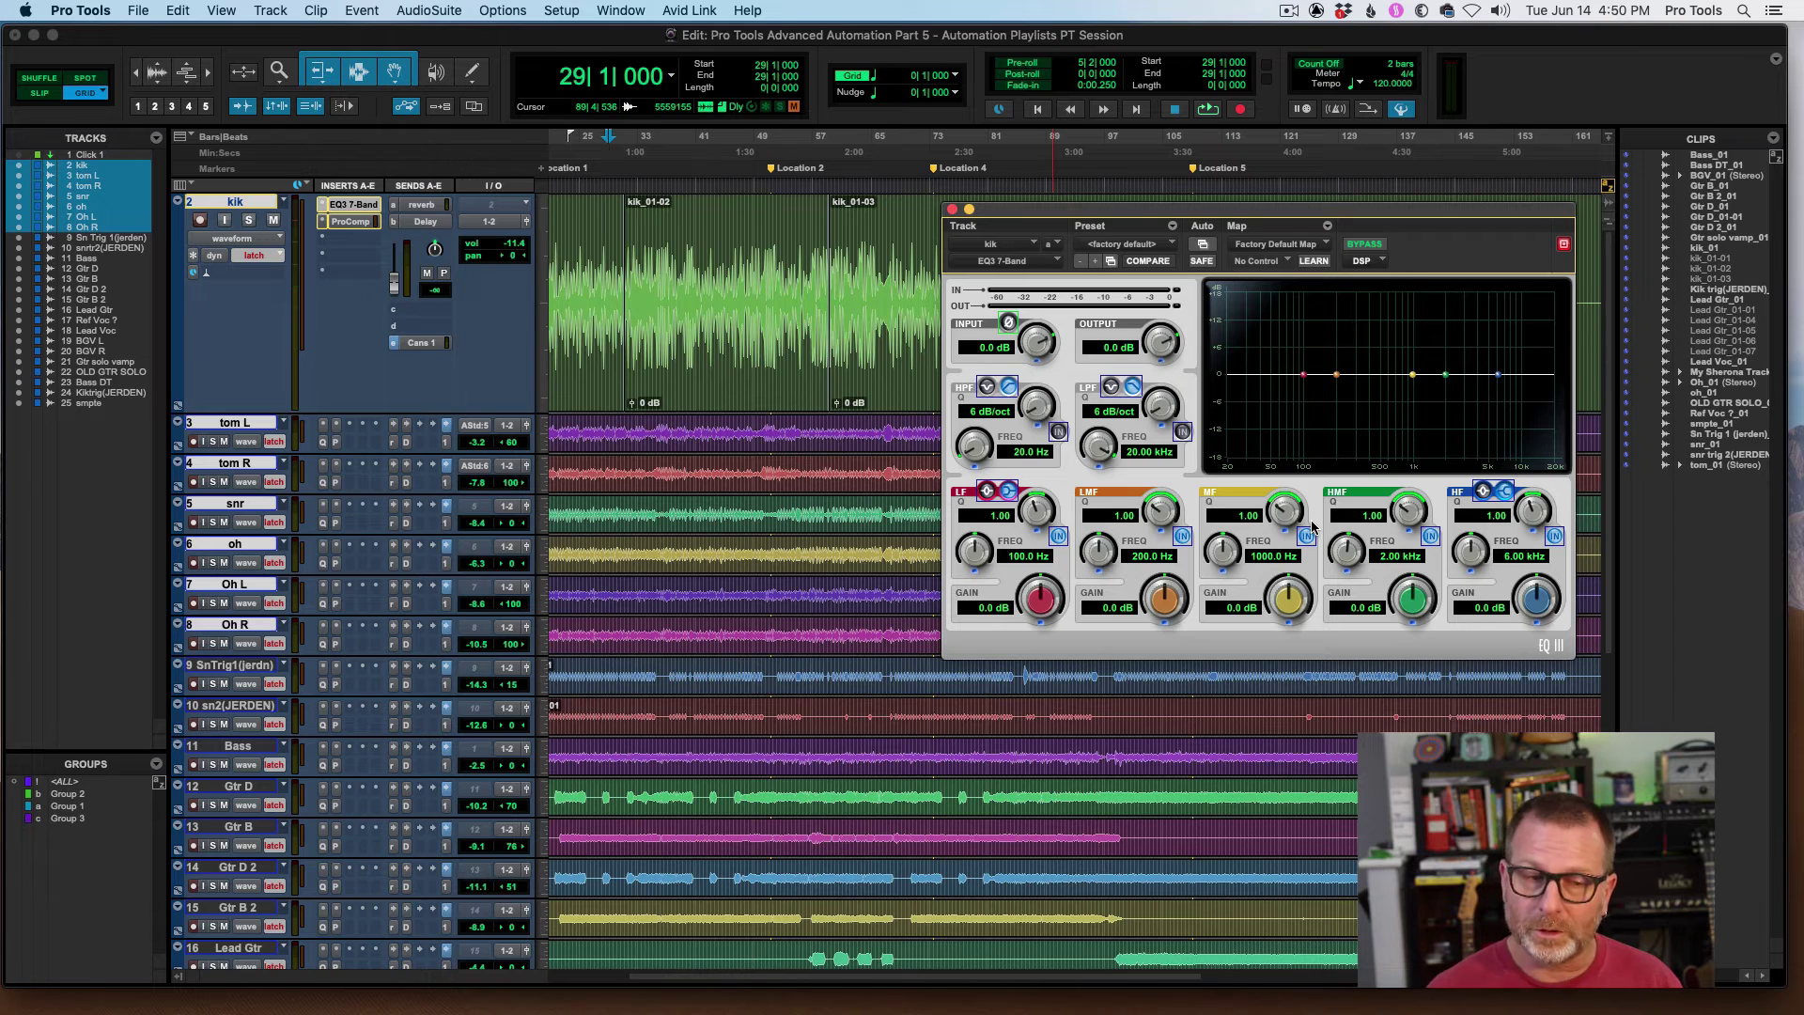
- Show kik's EQ3 Mid, then High Band Gain automation in its lane, and select only kik
ctrl+super+click(1288, 600)
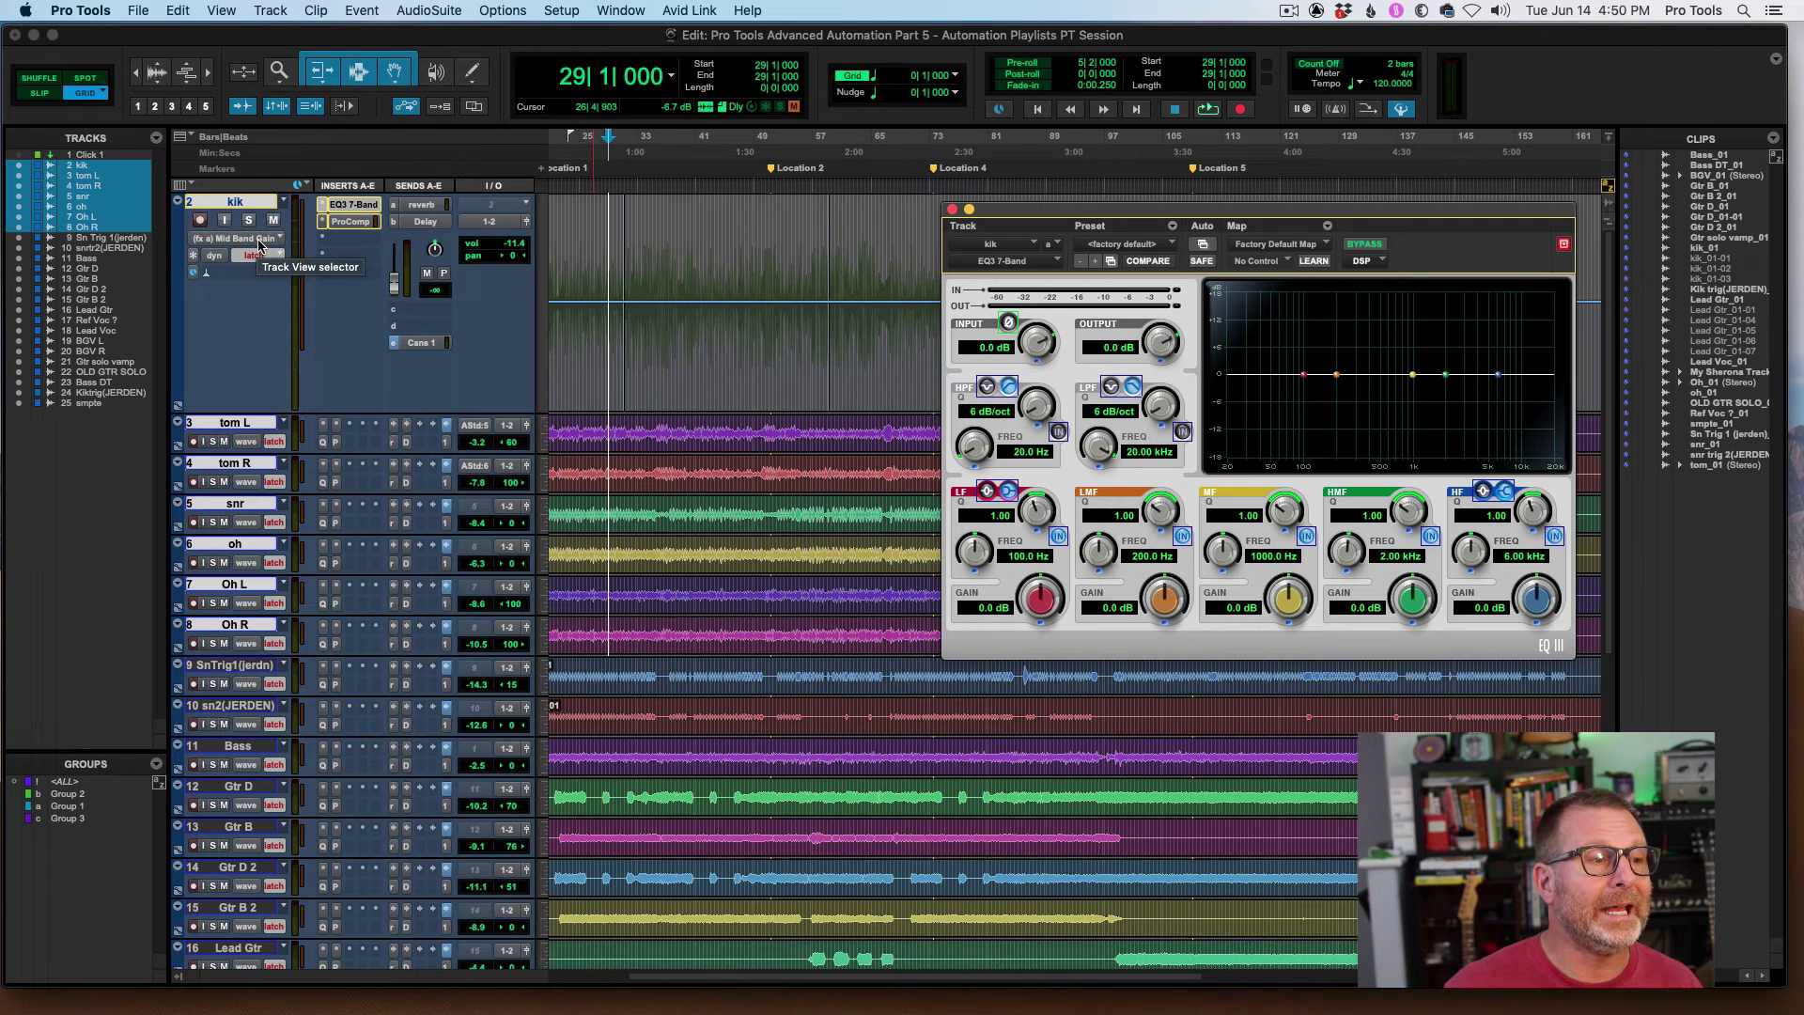
ctrl+super+click(1414, 606)
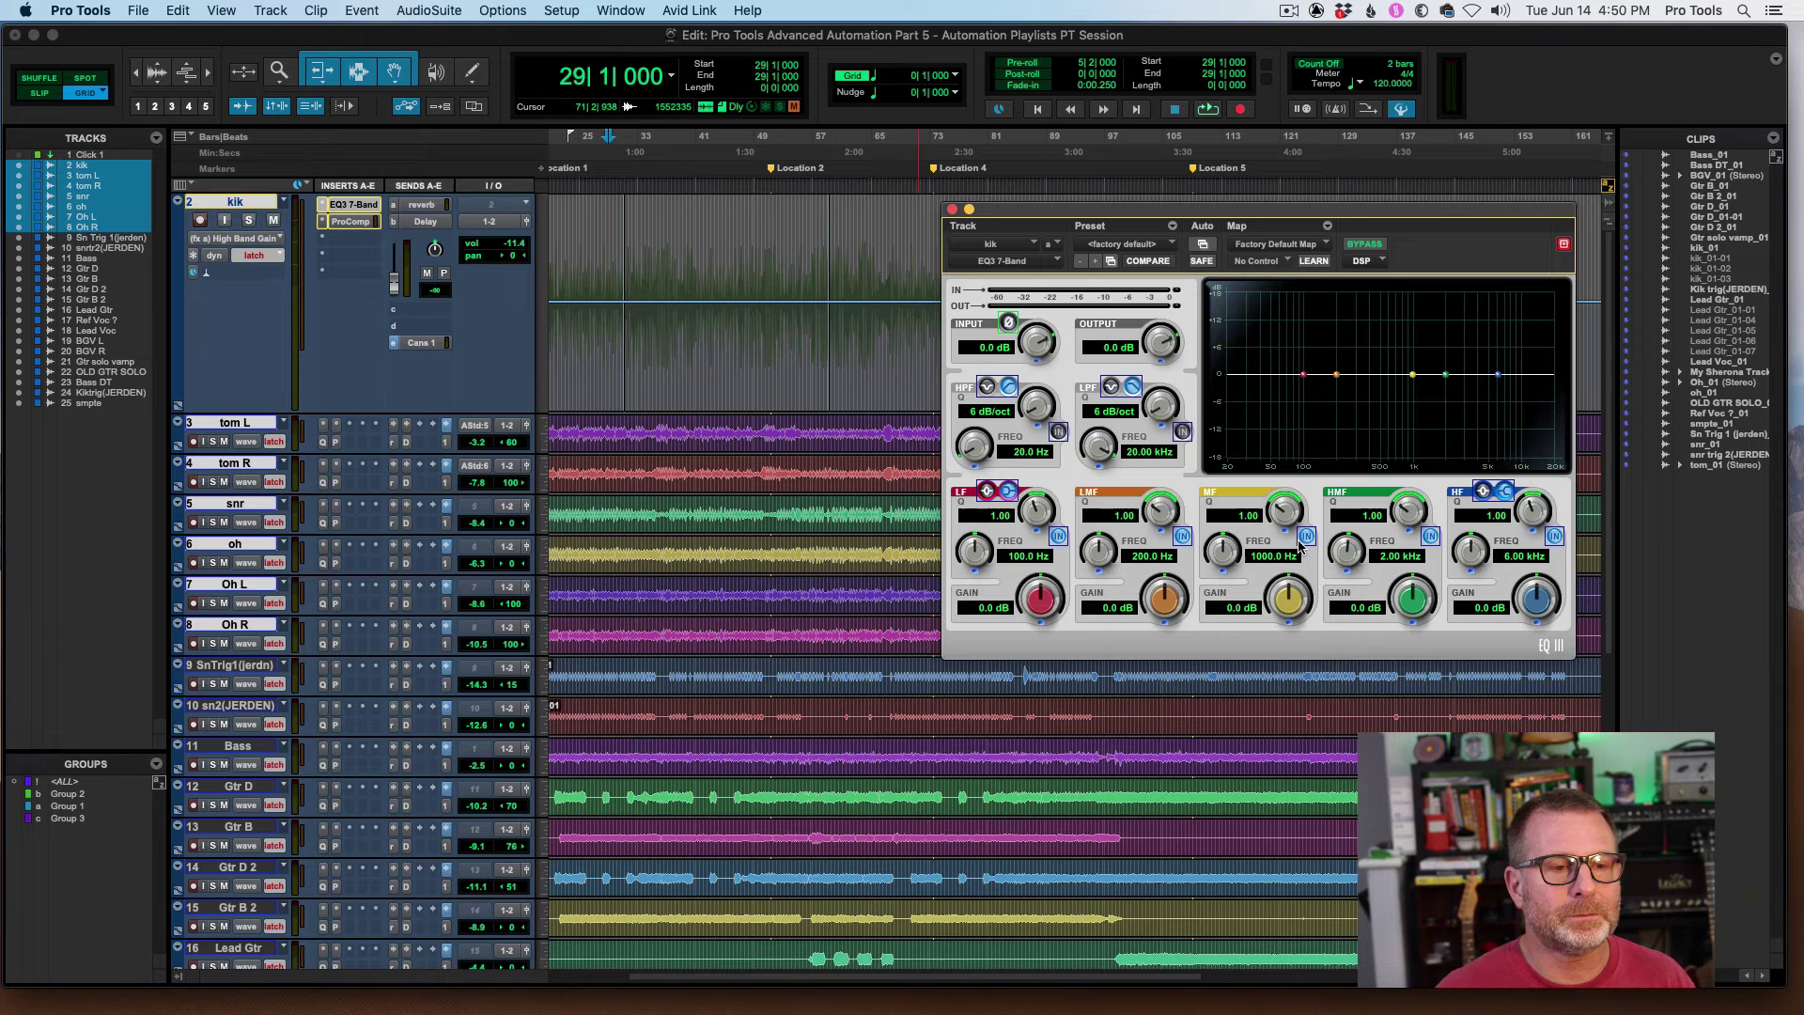
click(616, 314)
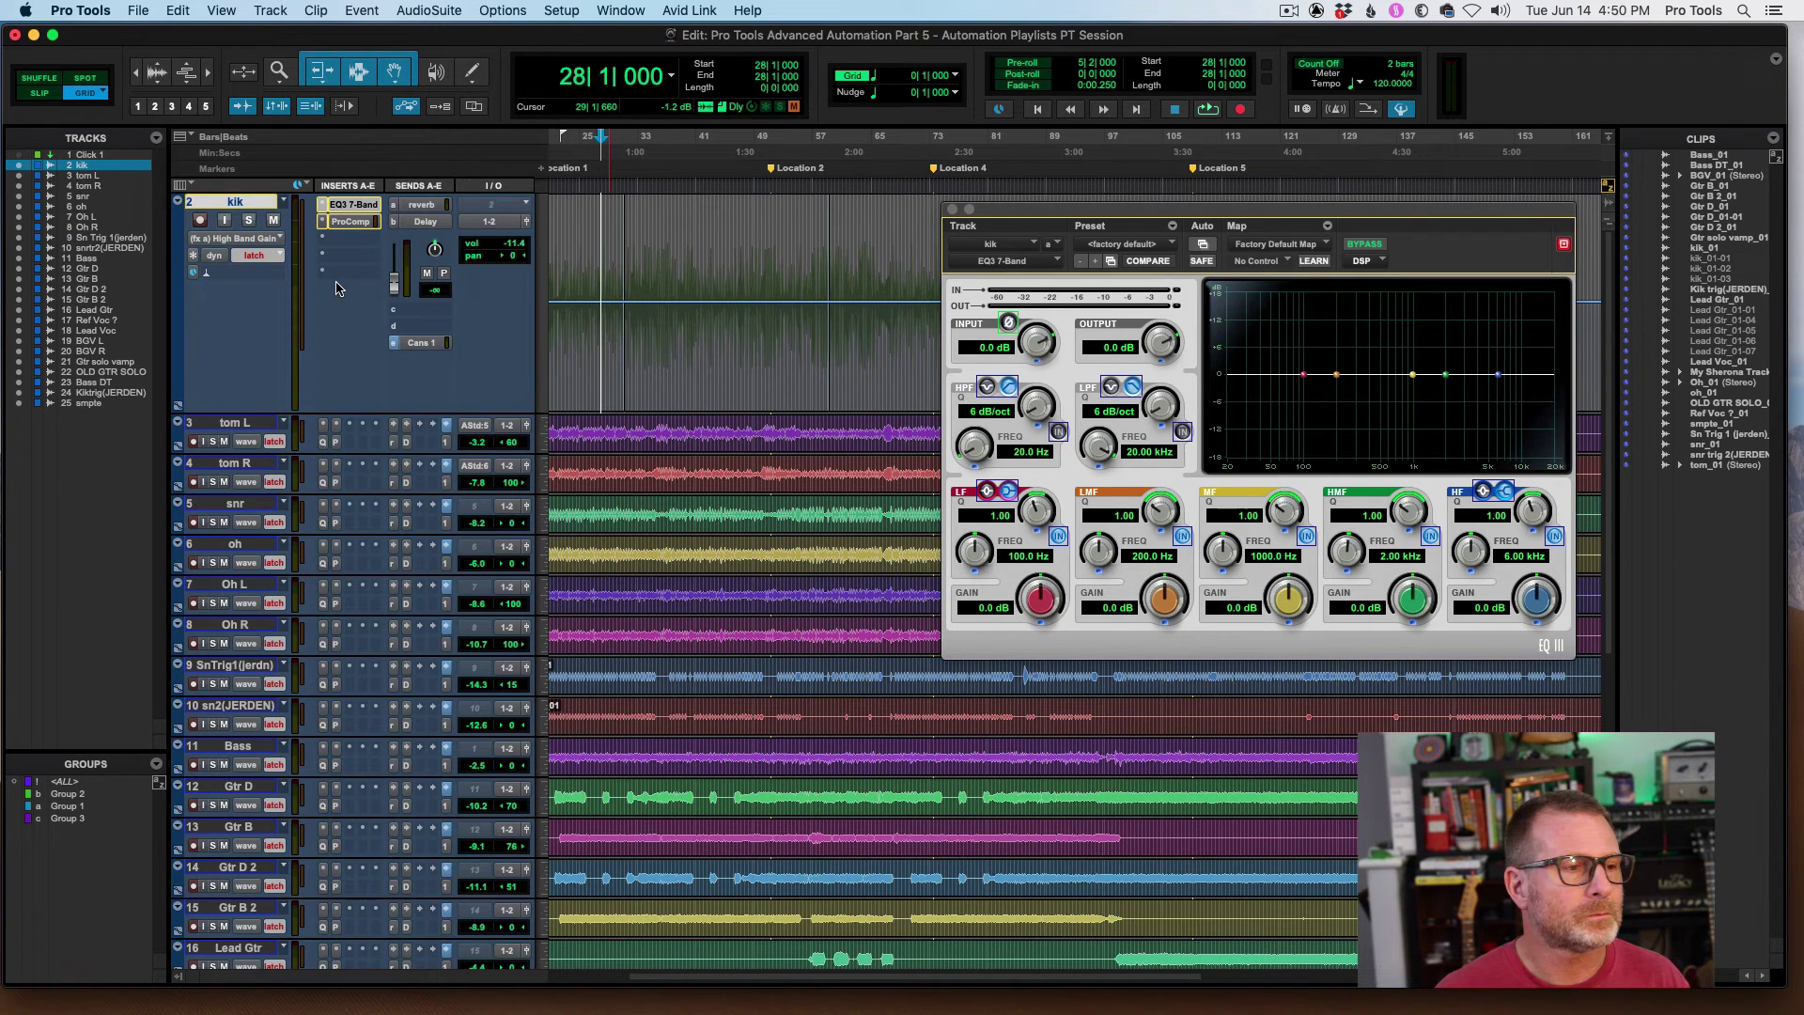
- With the Pencil tool, draw High, Mid and rising High-Mid band gain automation curves on kik
click(471, 70)
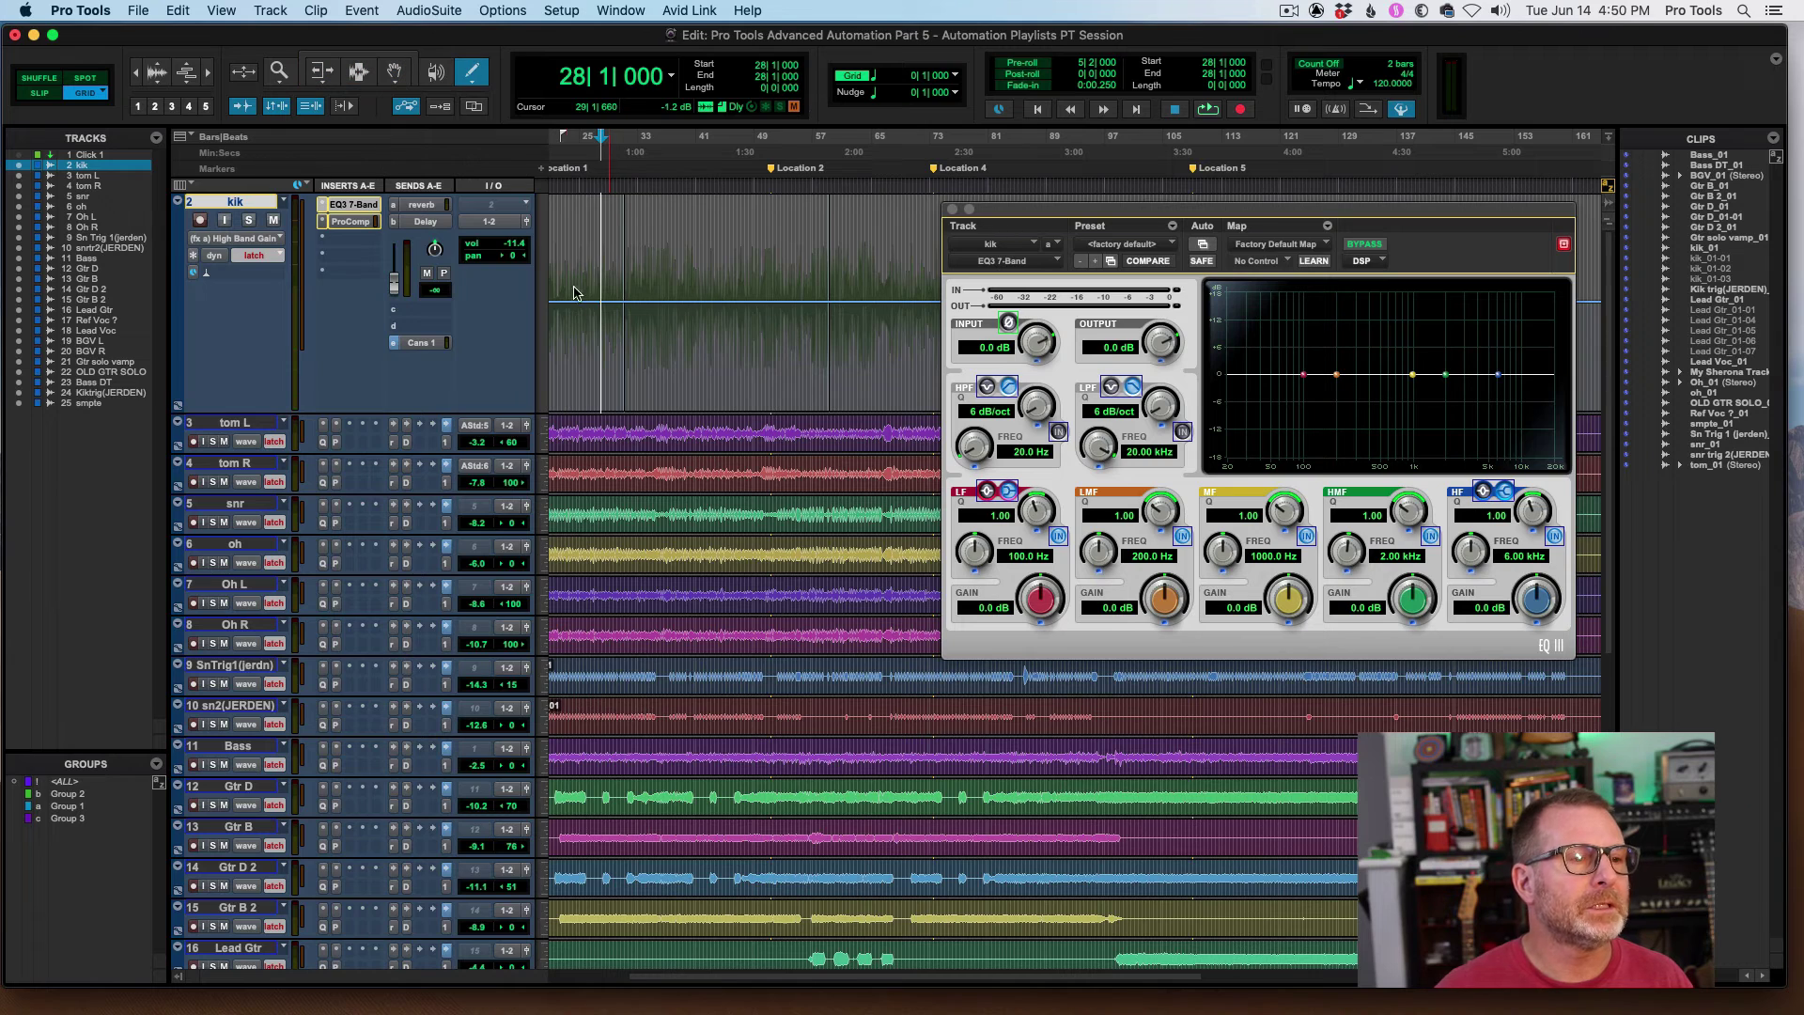
drag(583, 310, 841, 302)
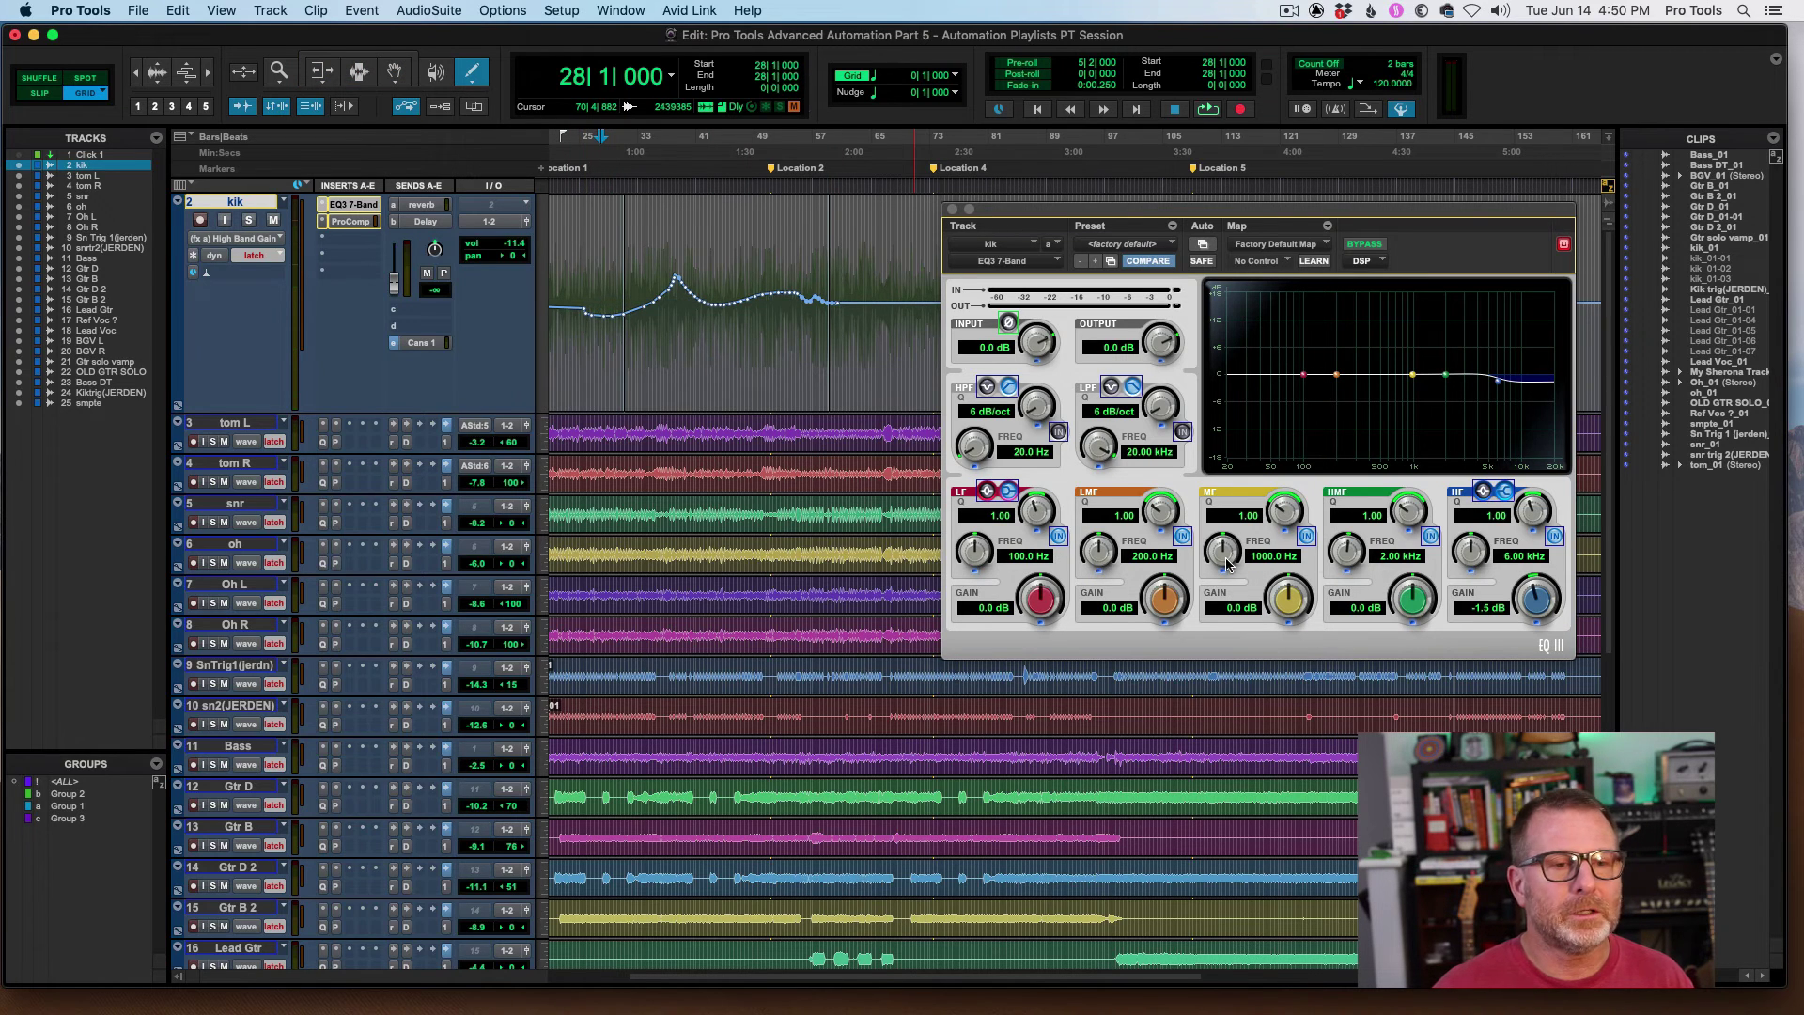
ctrl+super+click(1289, 601)
mouse_move(606, 280)
mouse_down()
mouse_move(666, 329)
mouse_move(737, 240)
mouse_move(836, 355)
mouse_up()
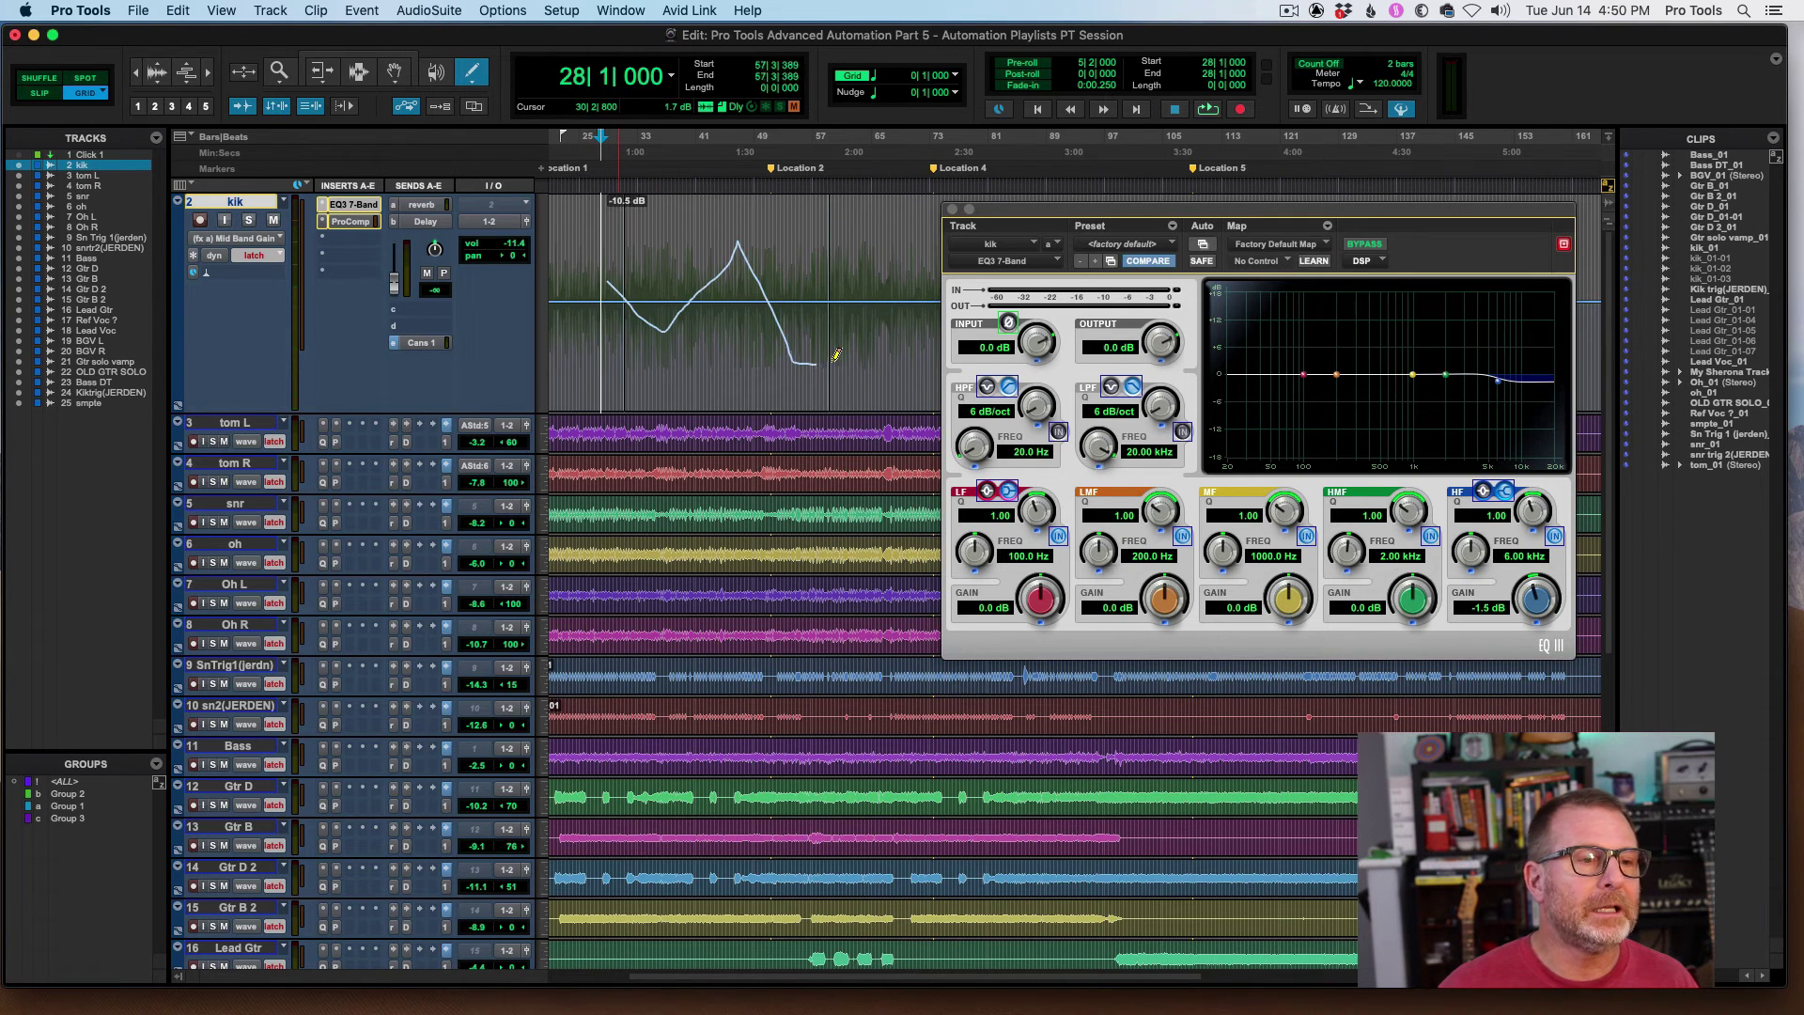
ctrl+super+click(1421, 602)
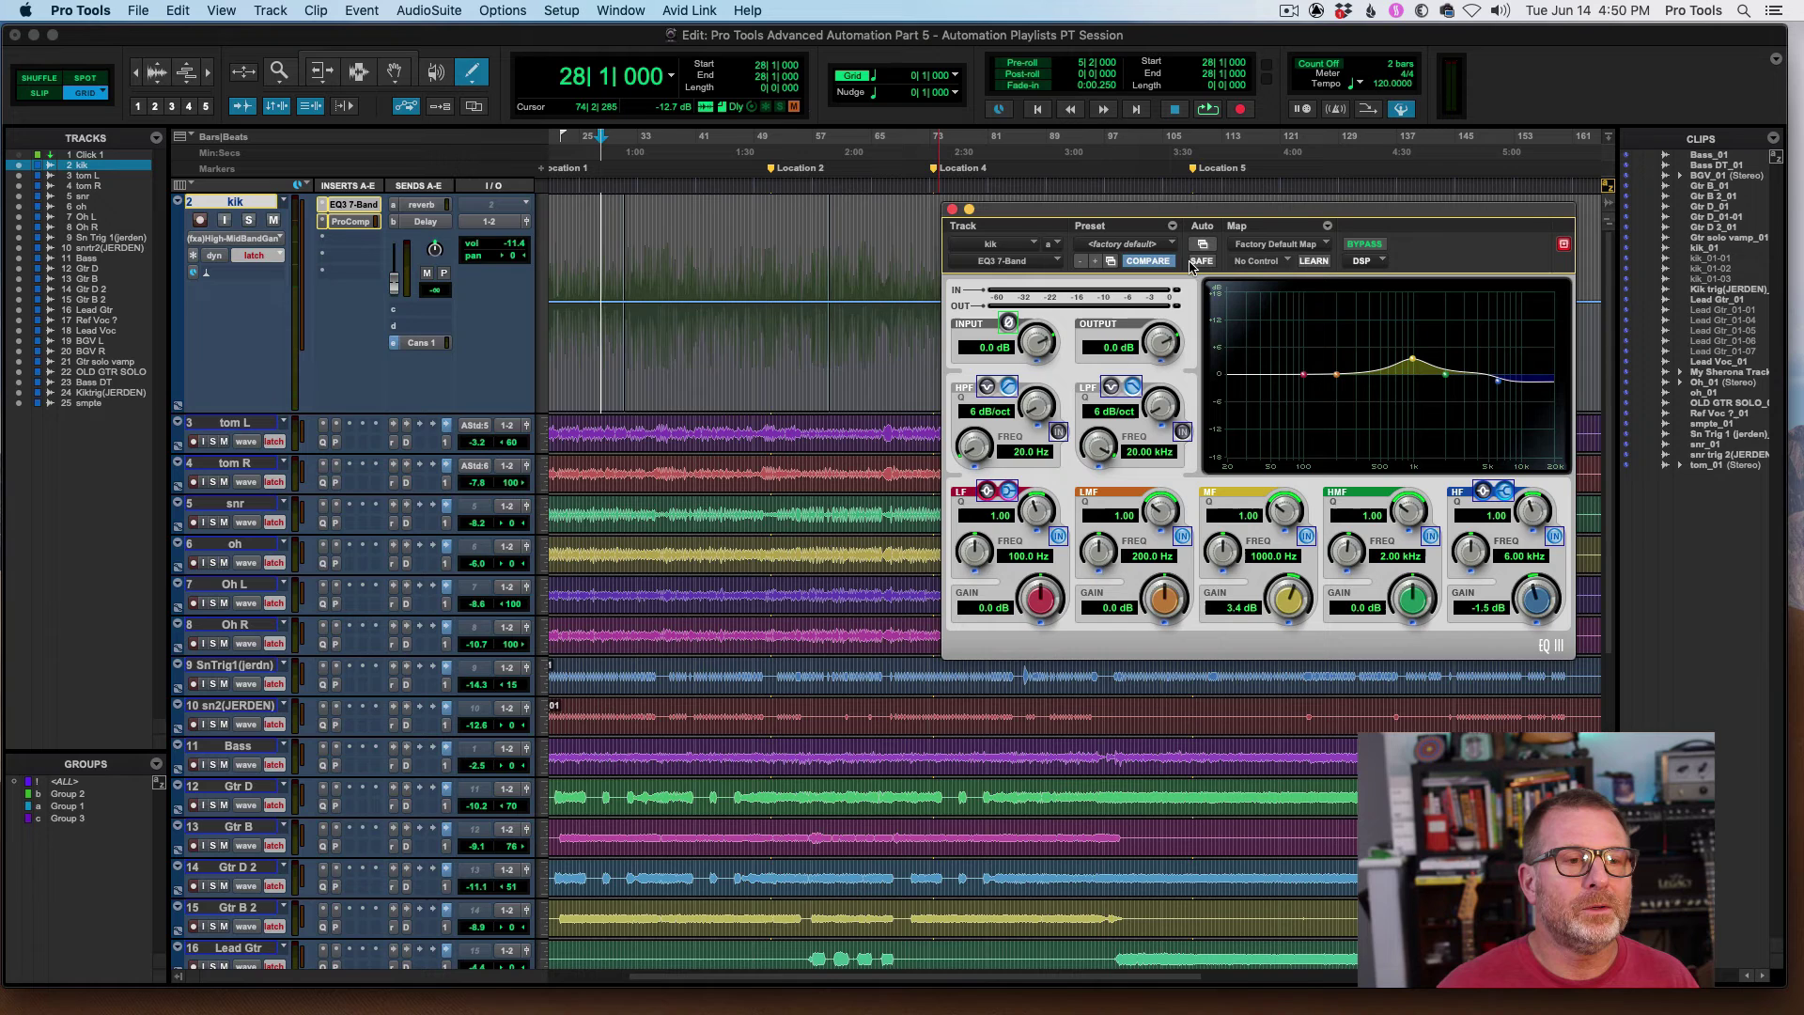
drag(1165, 209, 1346, 207)
mouse_move(1062, 229)
mouse_down()
mouse_move(814, 286)
mouse_move(596, 376)
mouse_up()
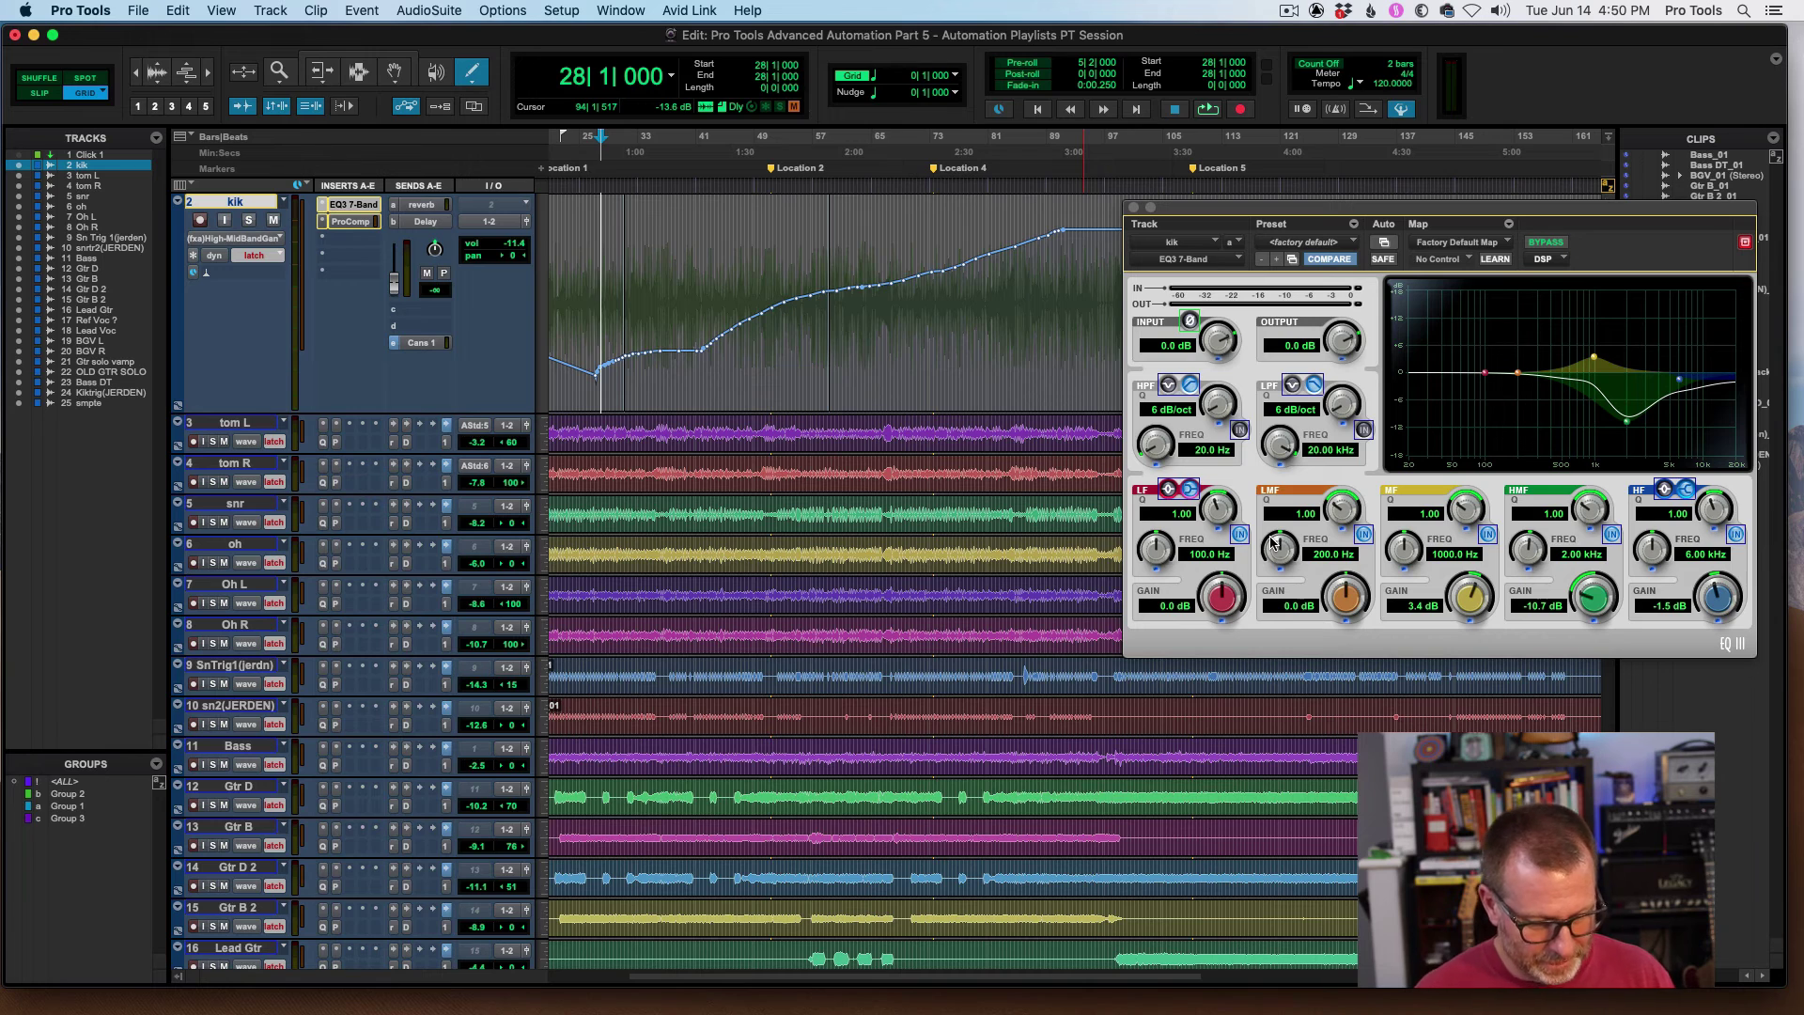
- Review kik's Mid, High-Mid and High gain lanes, return kik to waveform, and close the EQ3 window
ctrl+super+click(1470, 596)
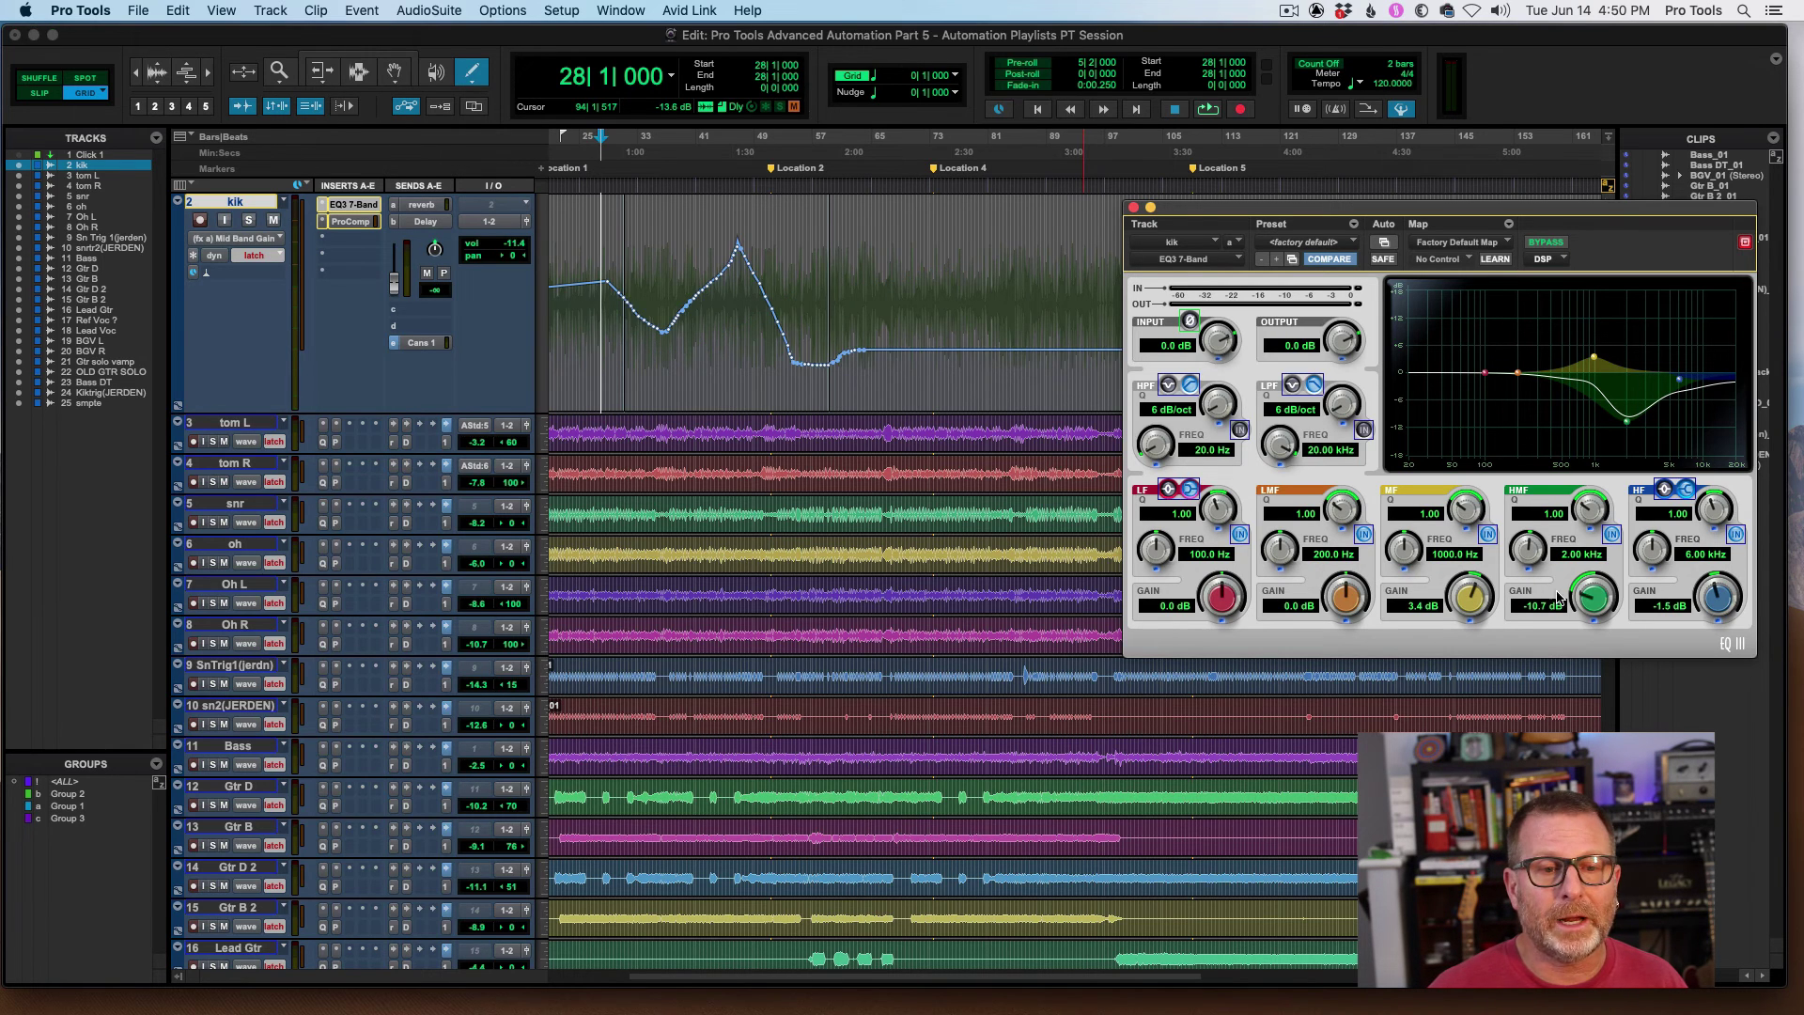
ctrl+super+click(1593, 596)
ctrl+super+click(1718, 595)
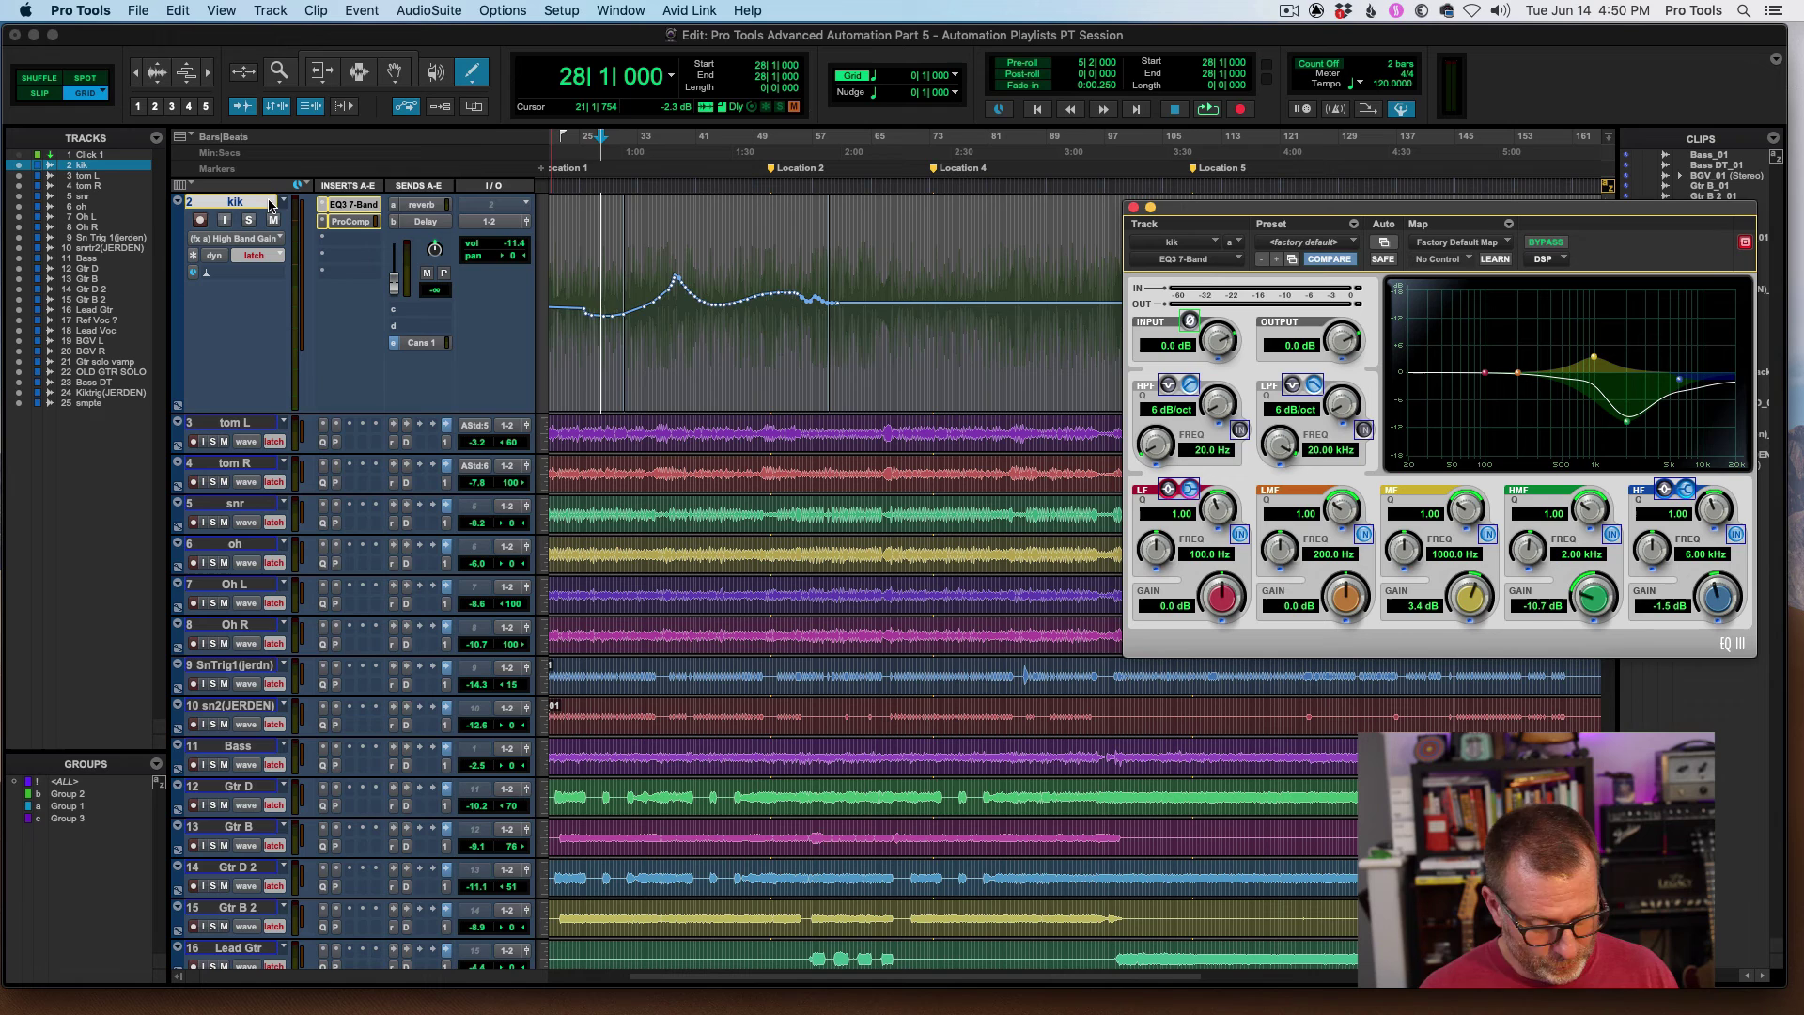
key(ctrl+minus)
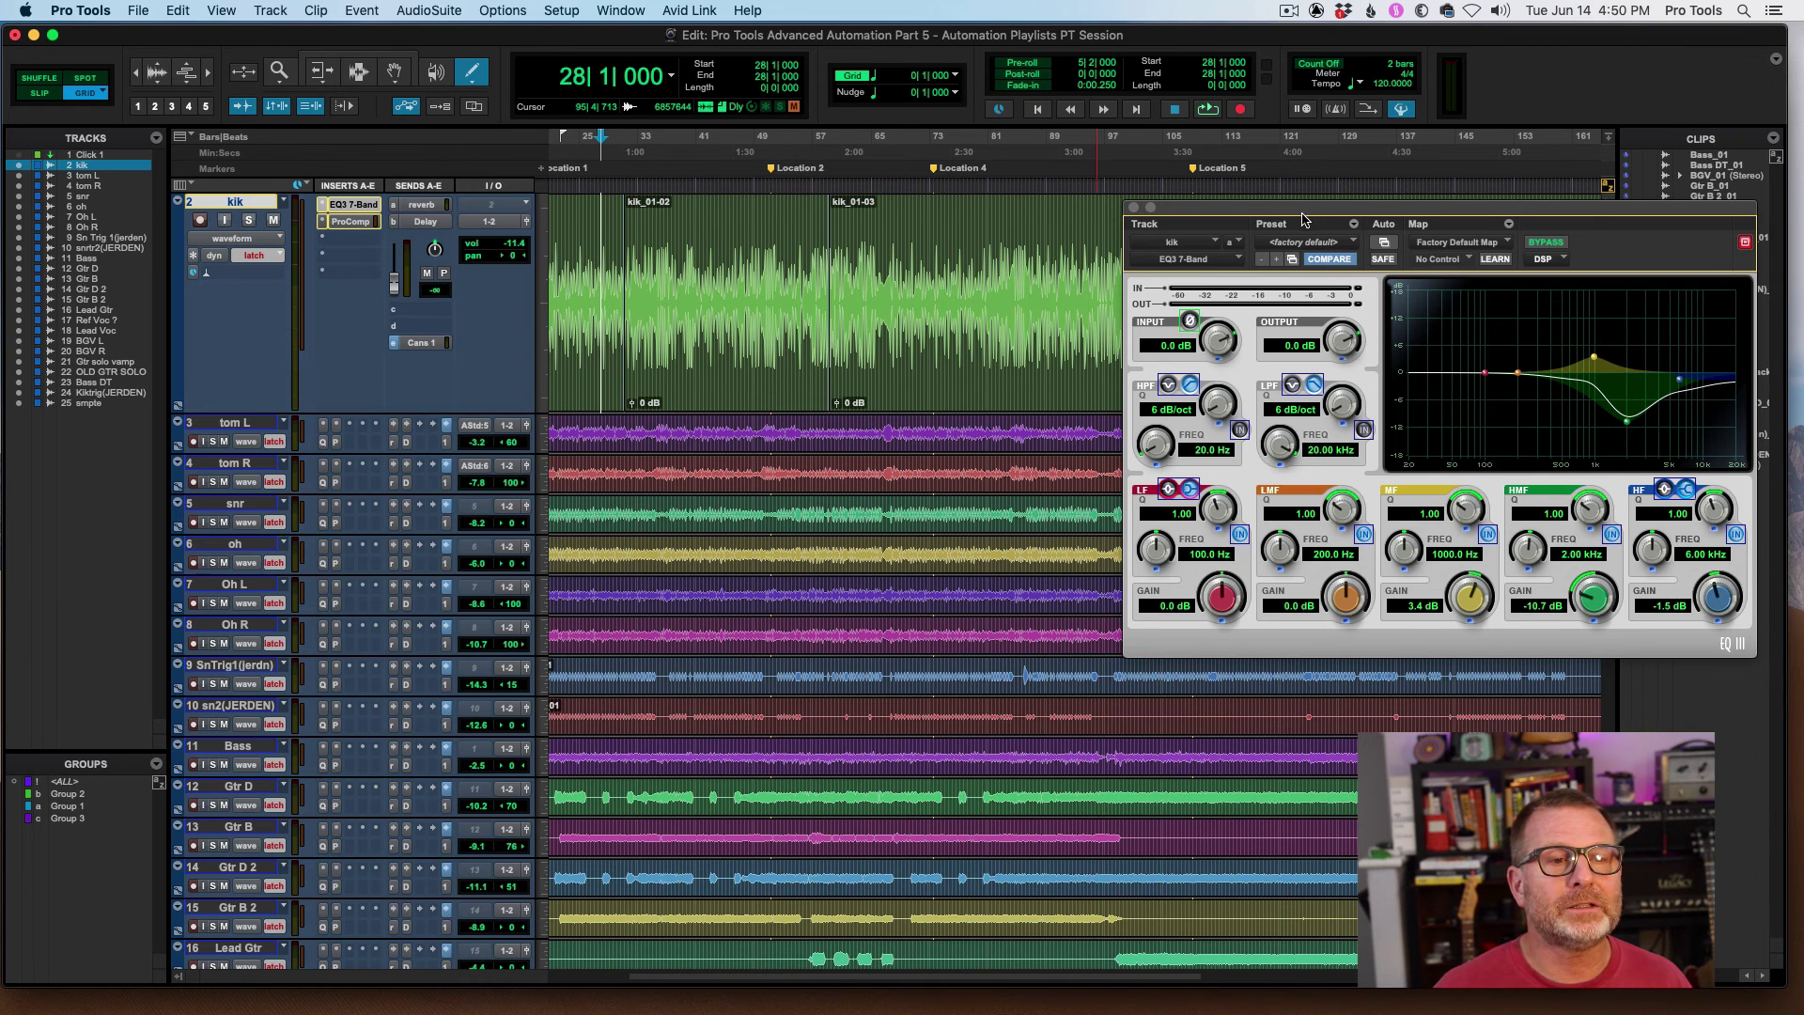
drag(1305, 209, 1195, 226)
click(1024, 224)
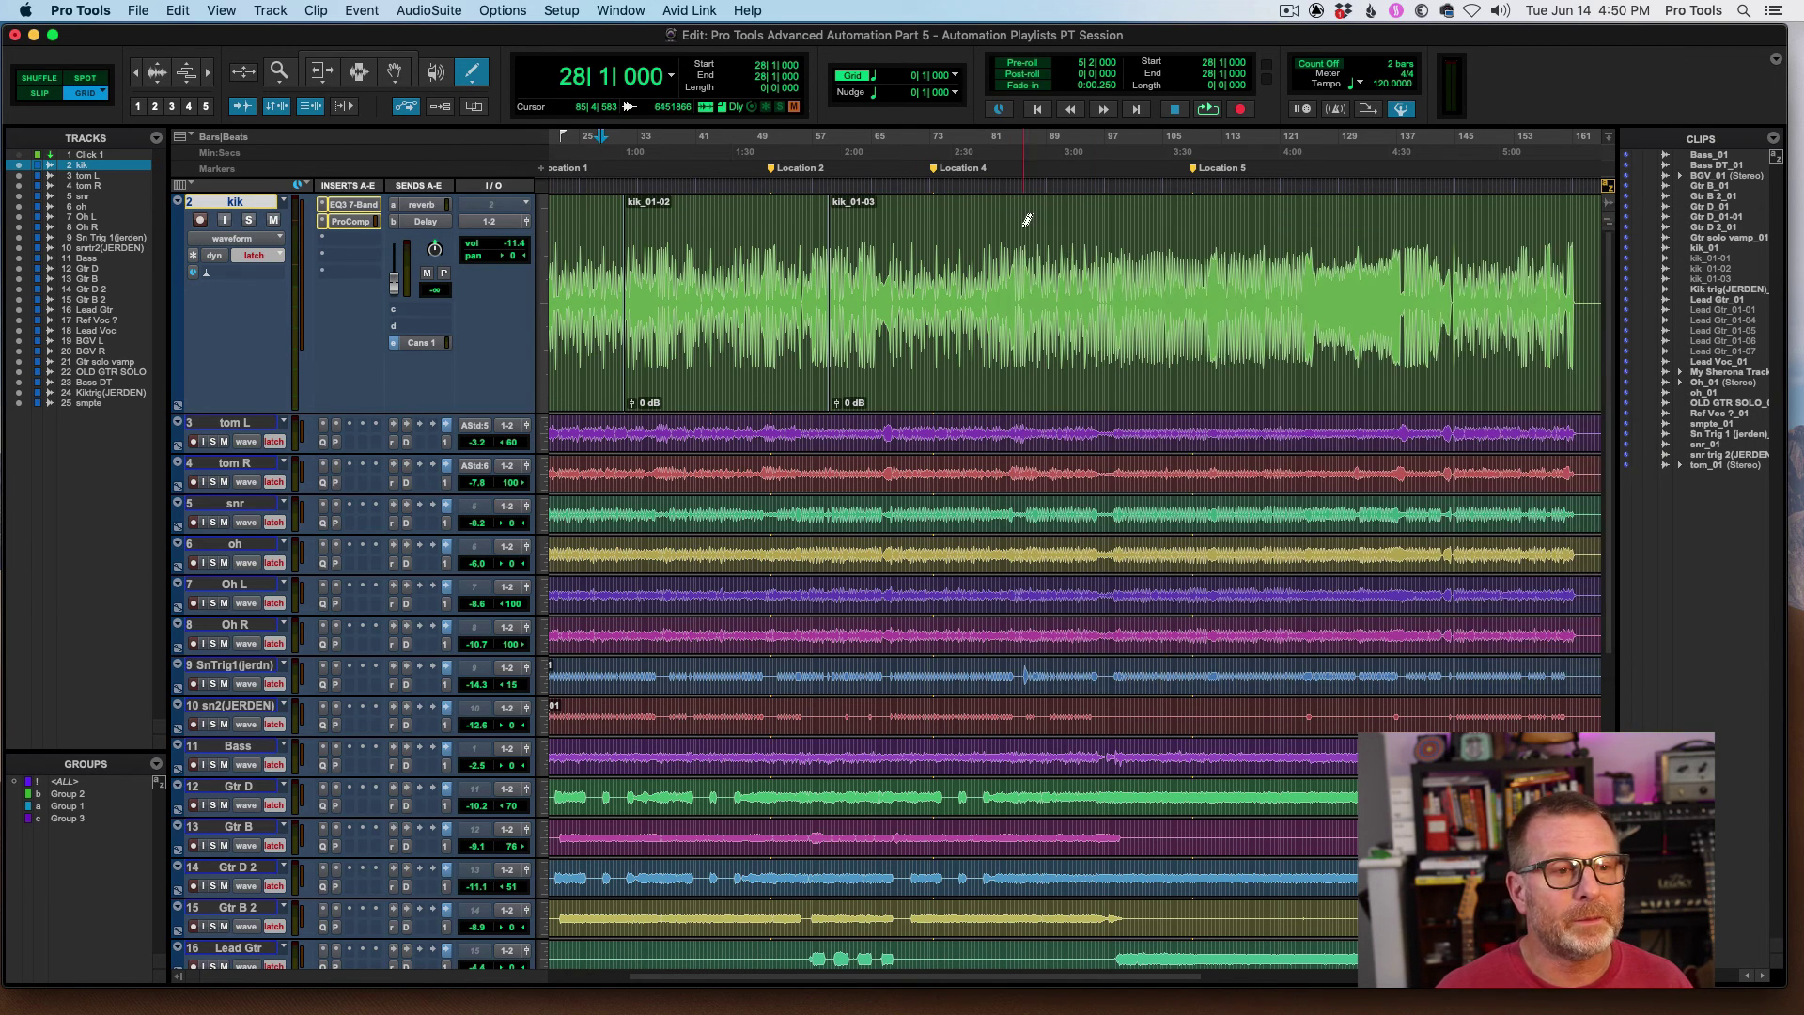